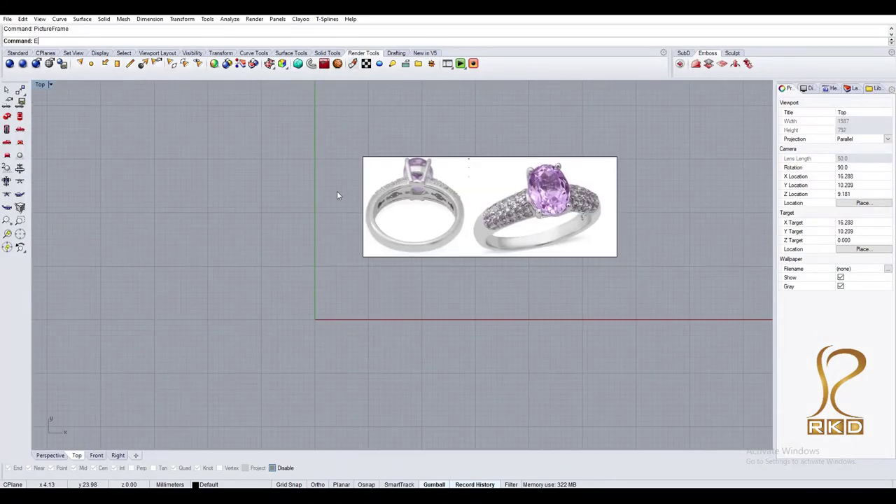
Draw an ellipse centred at the origin with 4.5 and 3 axis values.
text(0)
key(Return)
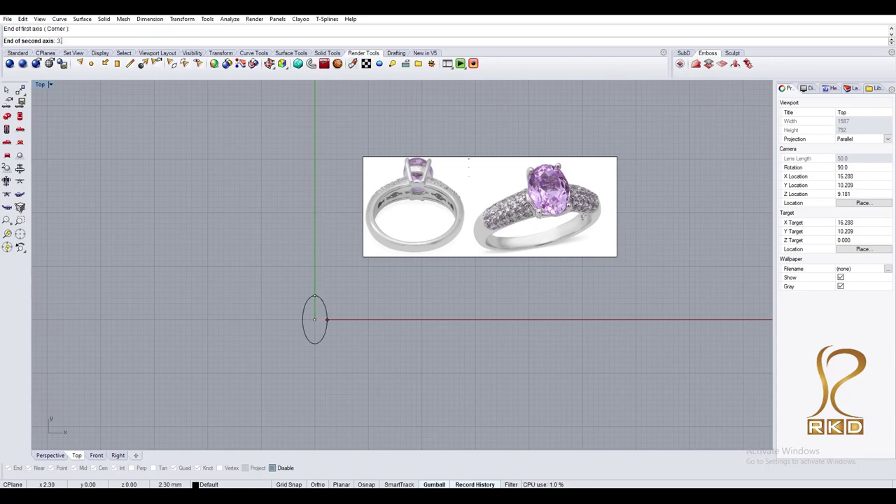
scroll(334, 297, up, 3)
Offset the ellipse outward into a larger closed oval outline.
click(329, 308)
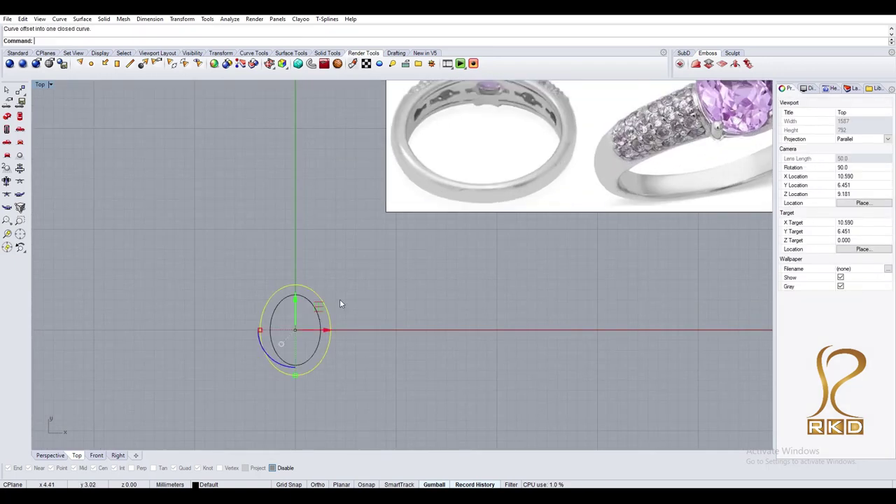
key(ctrl+F2)
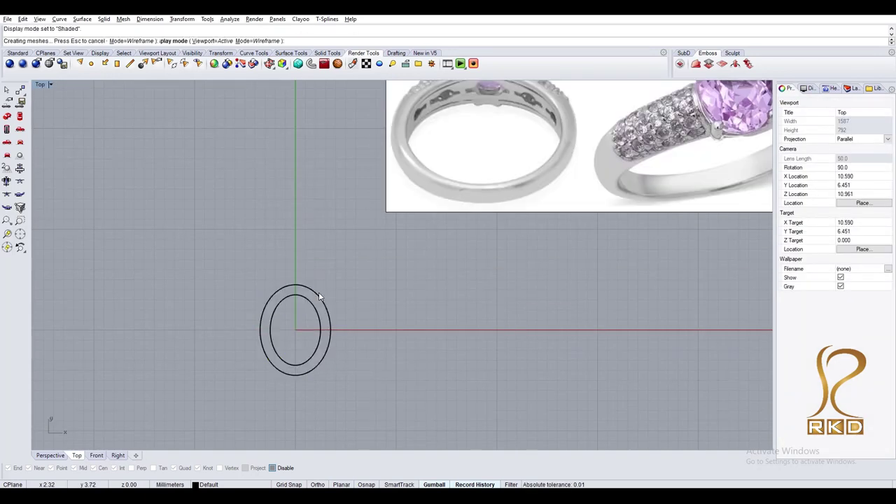
text(Circle)
key(Return)
scroll(311, 300, up, 3)
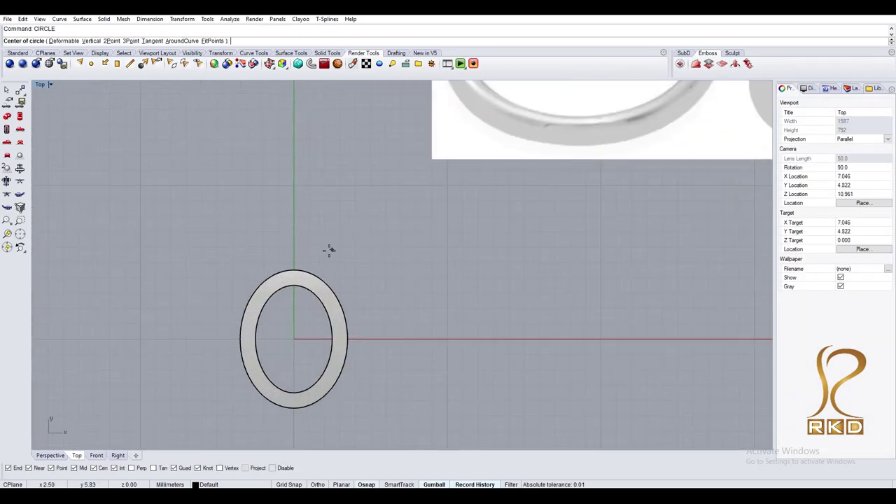
Shorten the thin prong beside the oval band using Scale with a value of 3.
key(Escape)
scroll(294, 270, up, 2)
click(293, 278)
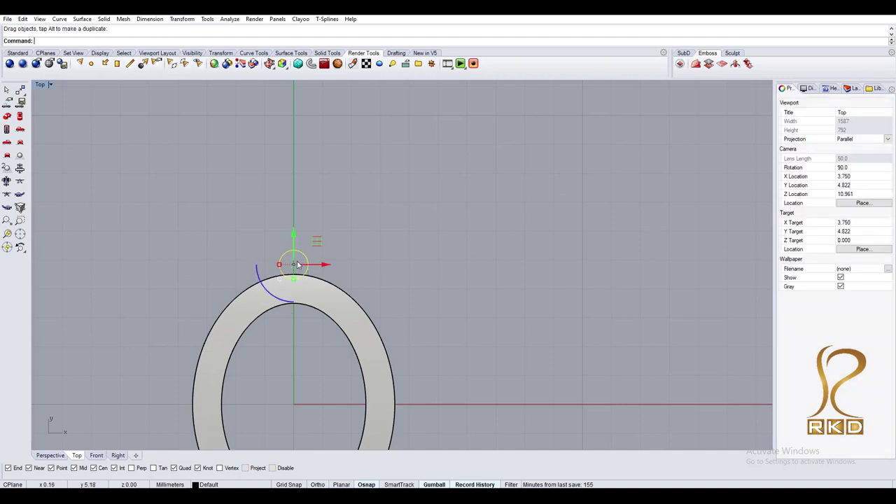
text(scale)
key(Return)
click(294, 279)
click(353, 270)
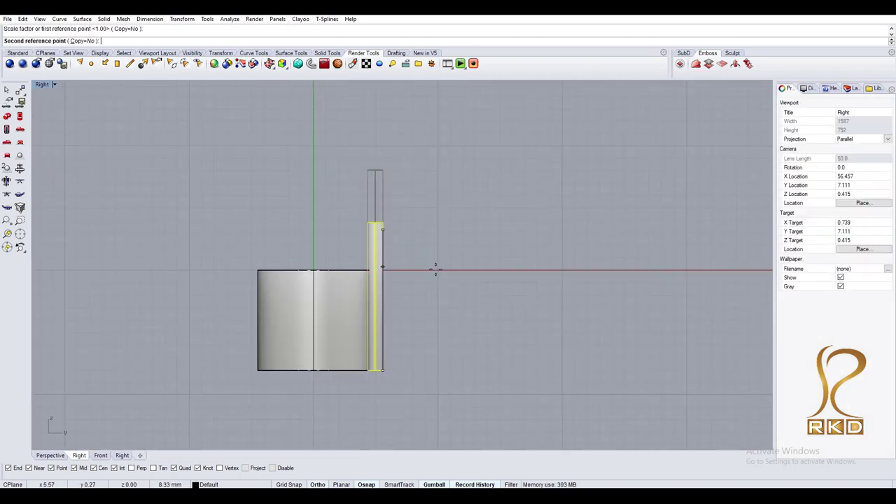
text(3)
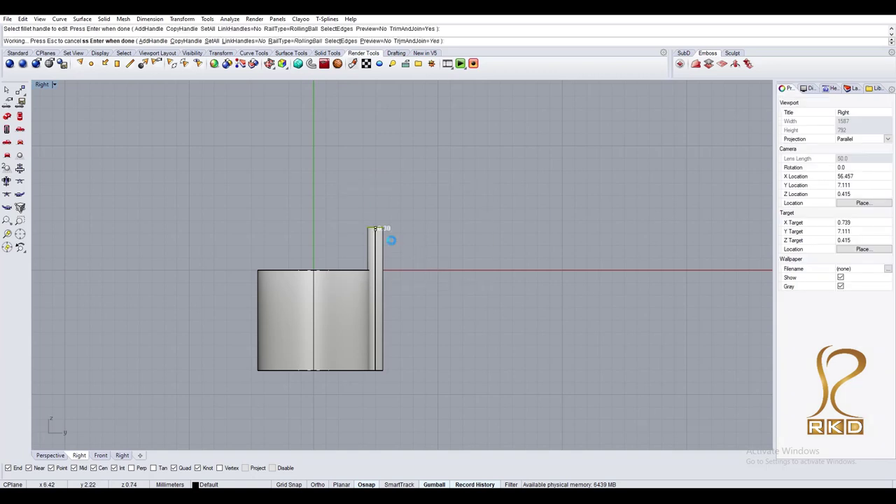
Round off the prong's top edge with FilletEdge, redoing it after an undo.
key(ctrl+z)
text(F)
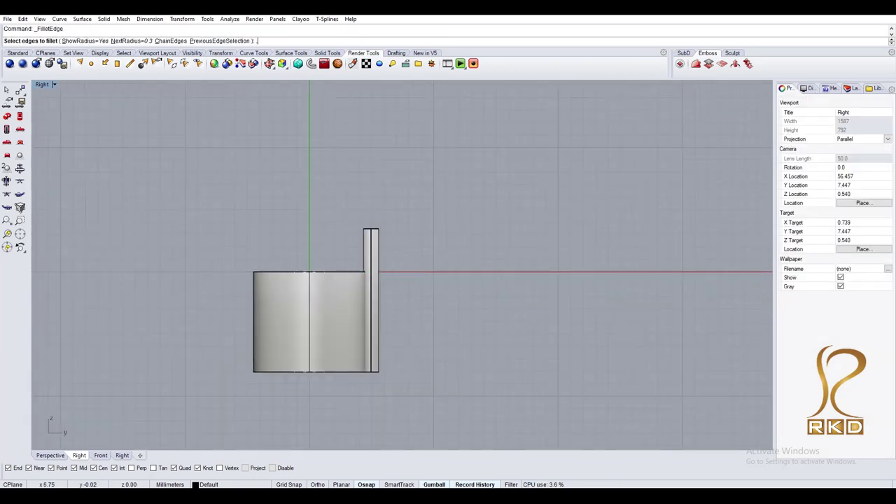
click(371, 236)
key(Return)
click(378, 359)
click(378, 370)
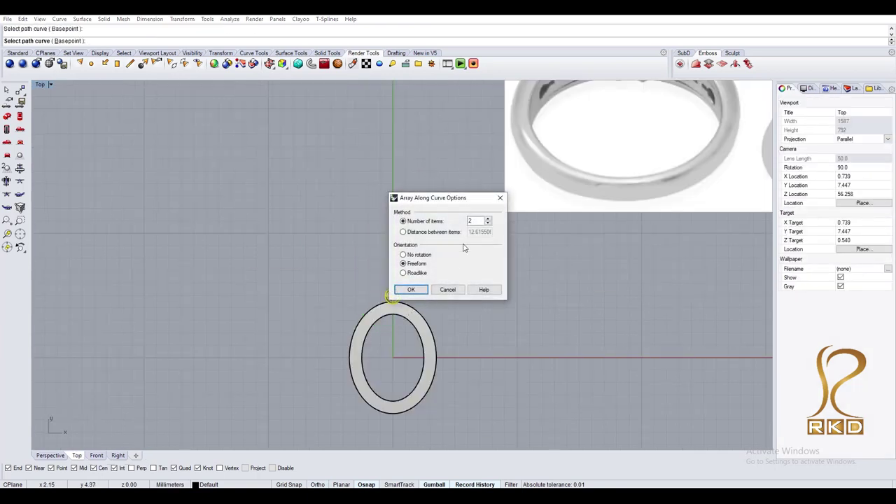
Array the prongs around the oval, then delete the top and bottom prongs.
click(411, 289)
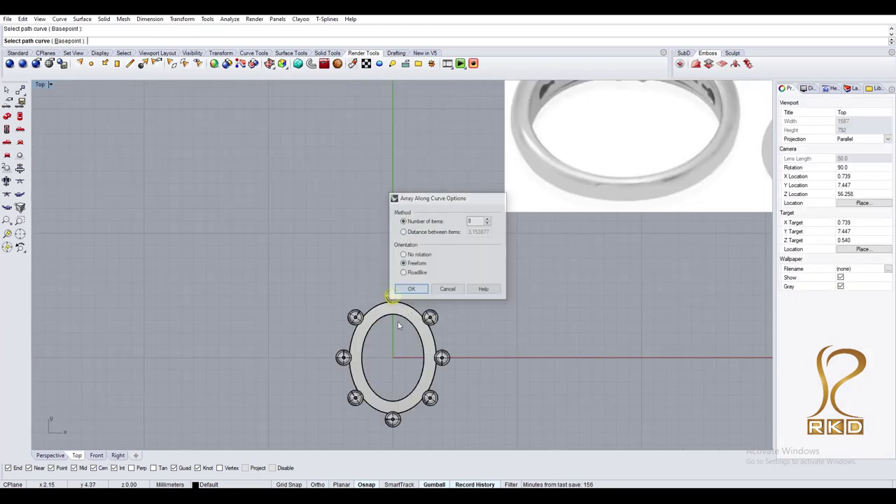
click(392, 295)
key(Delete)
click(392, 418)
key(Delete)
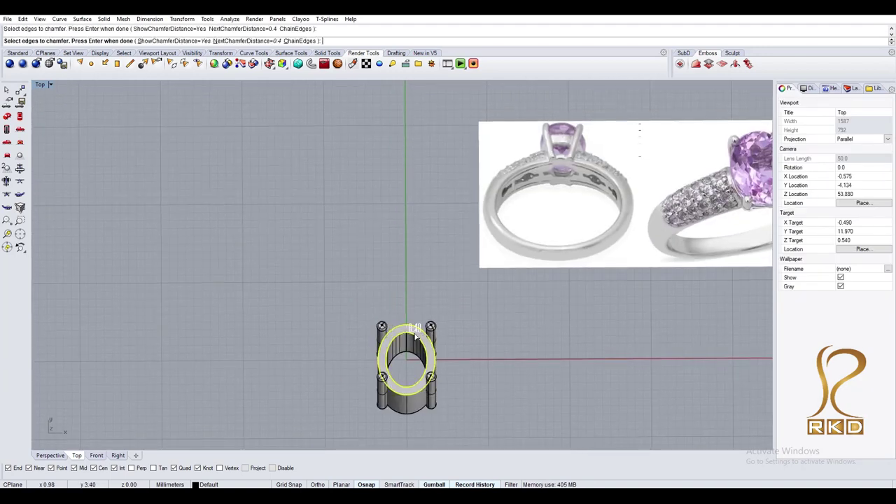
Undo an edge chamfer and tilt the view to check the setting in 3D.
key(Return)
key(ctrl+z)
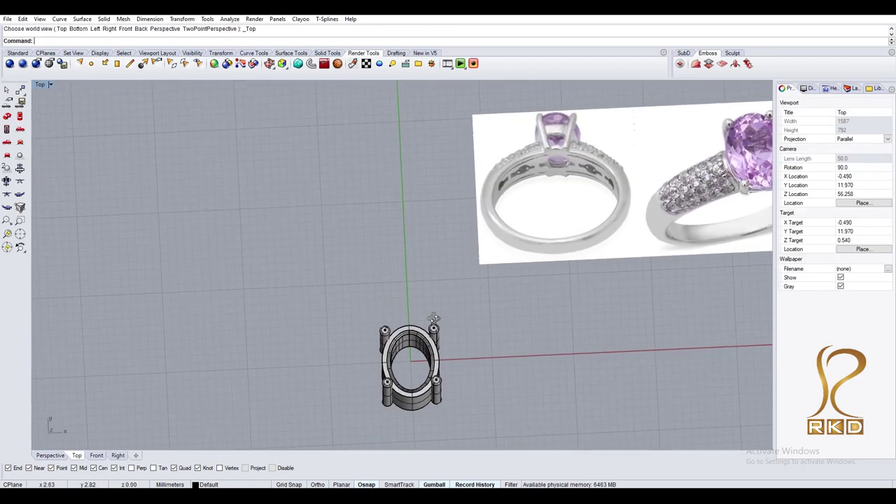
ctrl+shift+right_drag(428, 345, 432, 348)
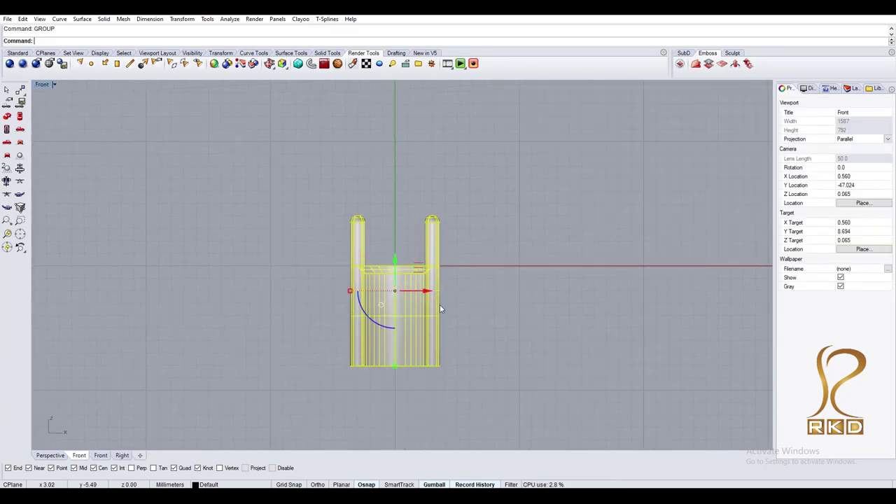
Draw a 17.35 ring-size circle at the origin and raise the head 3.5 above it.
text(0)
key(Return)
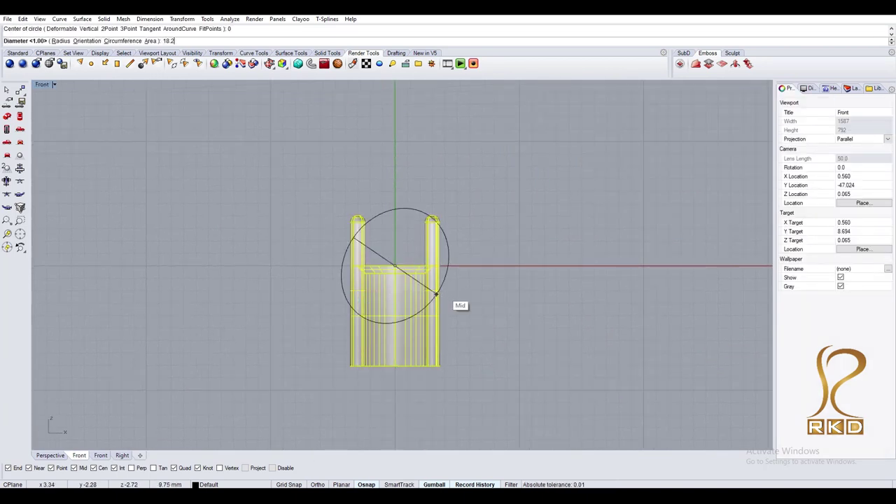
click(435, 294)
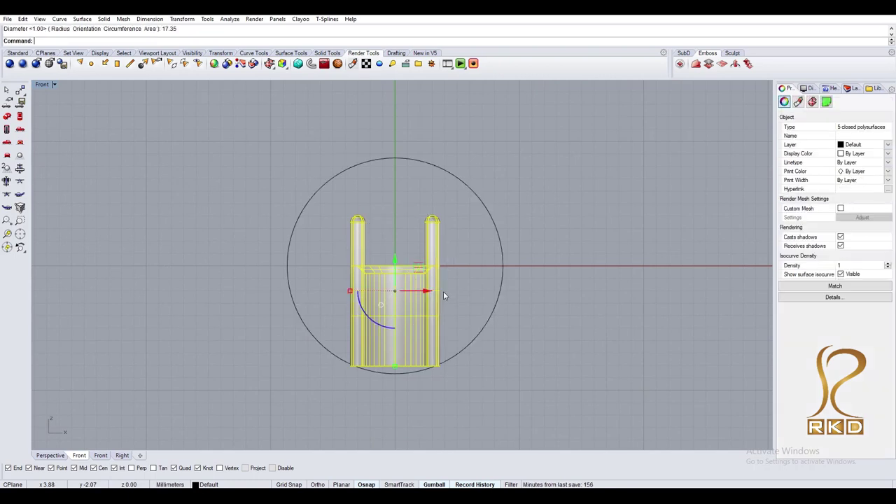
mouse_move(450, 284)
mouse_down()
mouse_move(380, 315)
mouse_move(395, 223)
mouse_move(431, 281)
mouse_up()
text(3.5)
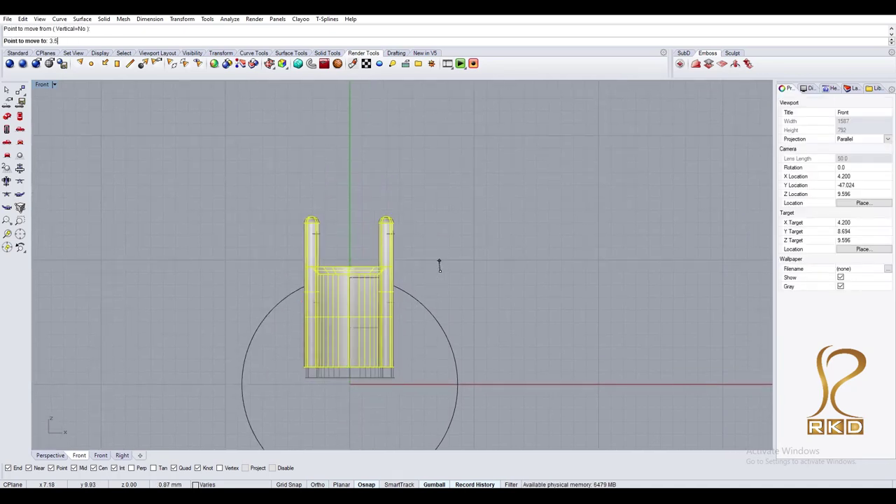
key(Return)
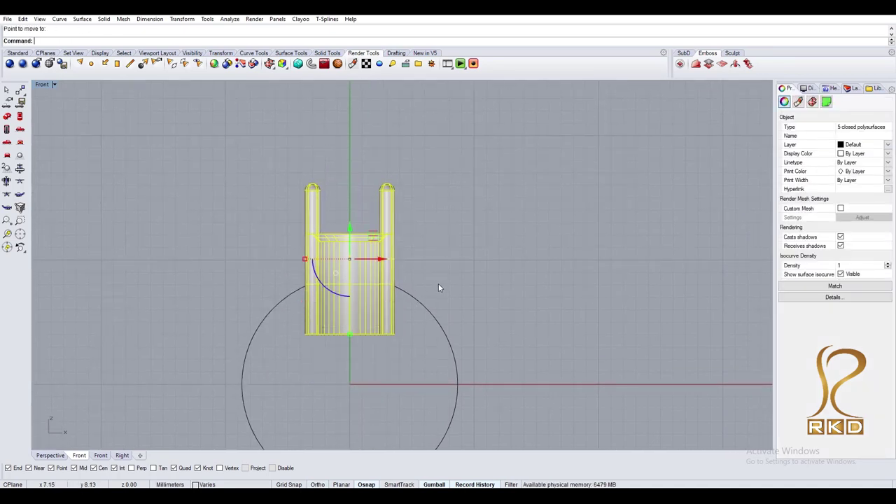
click(438, 287)
Check the height with a Dim measurement and set the Default dimension style.
text(dim)
key(Return)
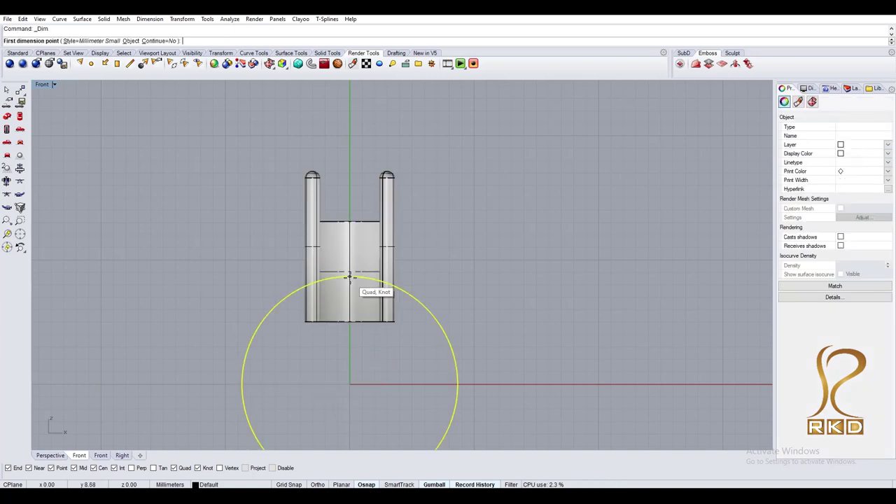
click(351, 221)
click(350, 271)
scroll(247, 252, down, 5)
key(Escape)
scroll(247, 252, down, 5)
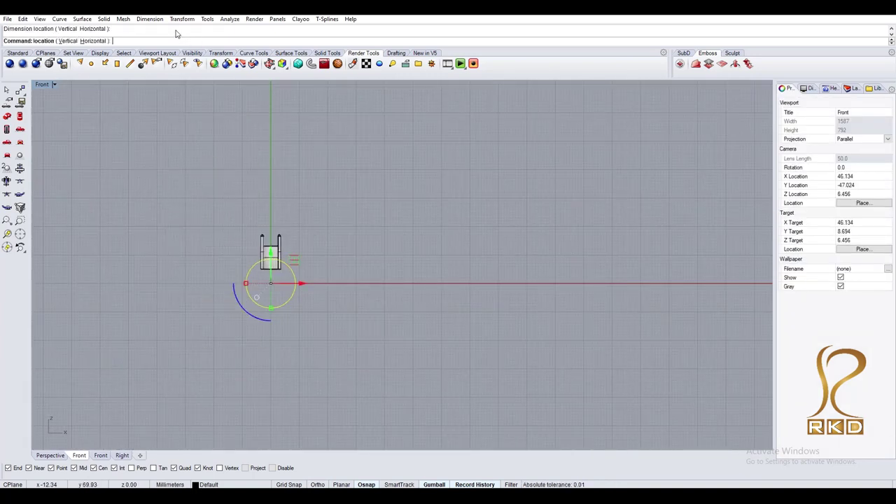
click(149, 19)
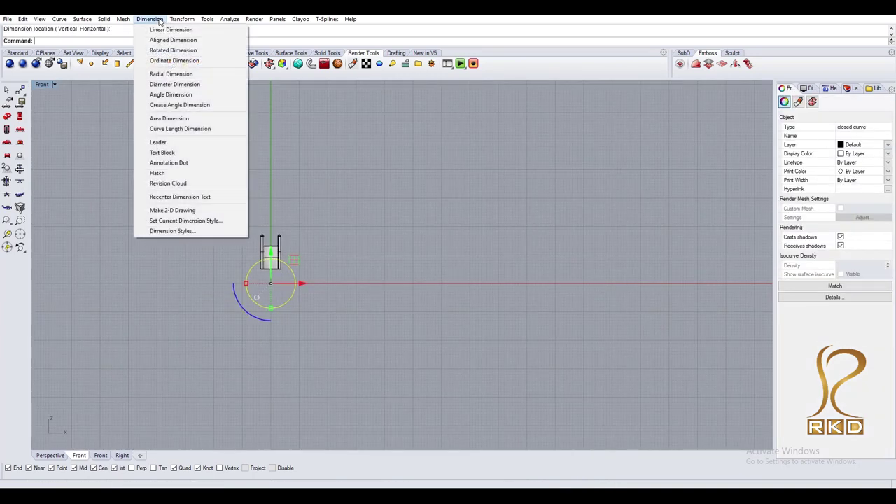
click(197, 221)
click(306, 259)
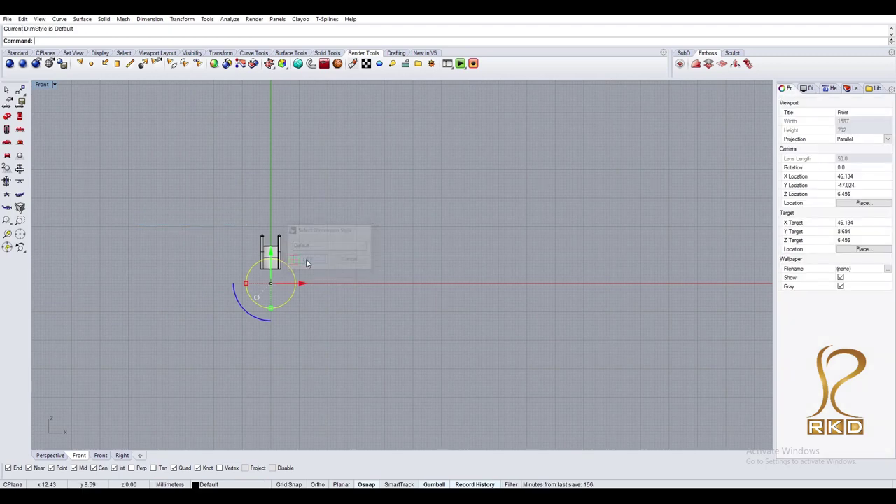
scroll(318, 256, up, 3)
Reposition the setting head with Move.
click(308, 256)
text(m)
key(Return)
click(359, 261)
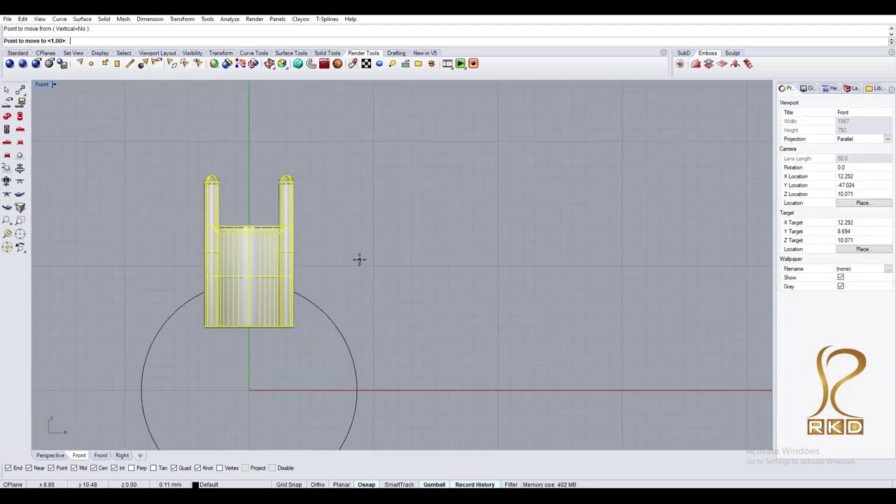
key(Return)
scroll(342, 210, down, 3)
Extrude the ring-size circle into a cylinder with ExtrudeCrv (EC).
click(121, 454)
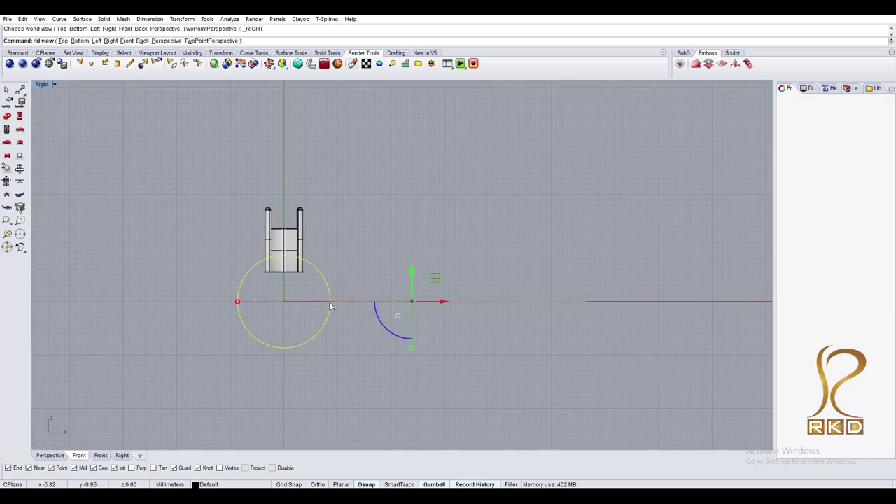
click(557, 232)
key(Escape)
click(430, 300)
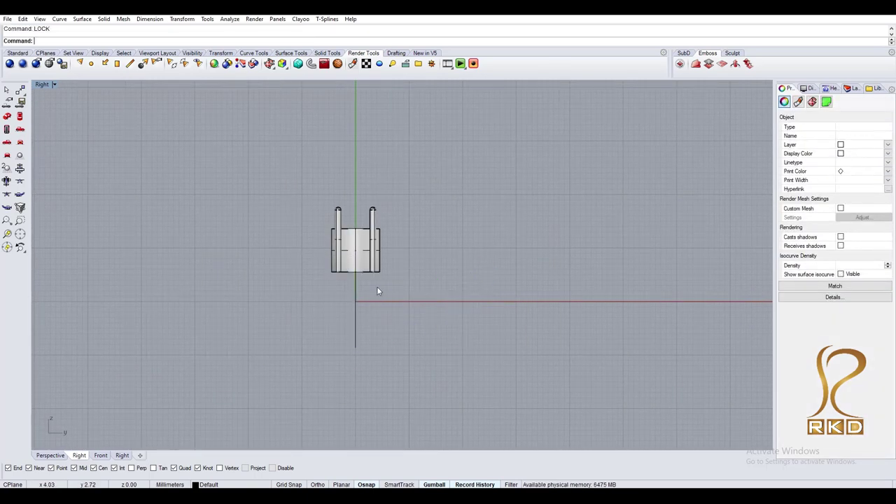
text(EC)
key(Return)
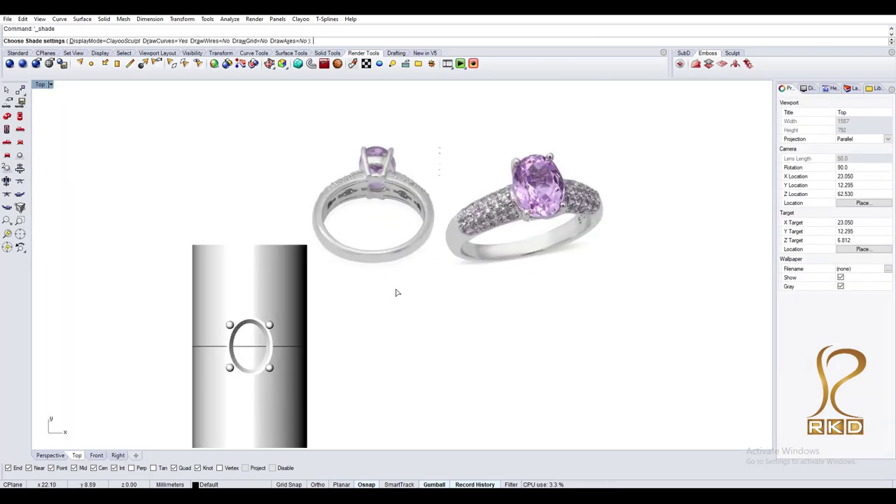
Move the selected outer circle onto the ring-size circle's bottom quadrant.
right_drag(420, 290, 410, 271)
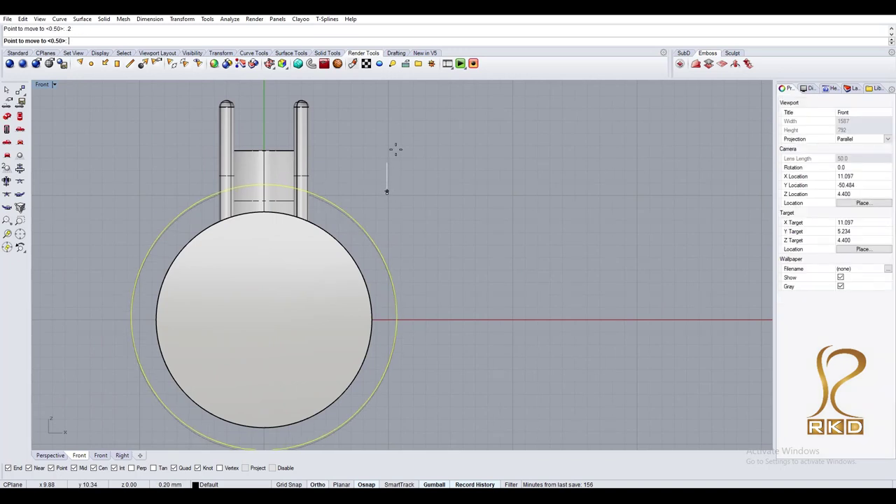
key(Return)
scroll(365, 214, down, 2)
click(318, 352)
scroll(317, 352, up, 4)
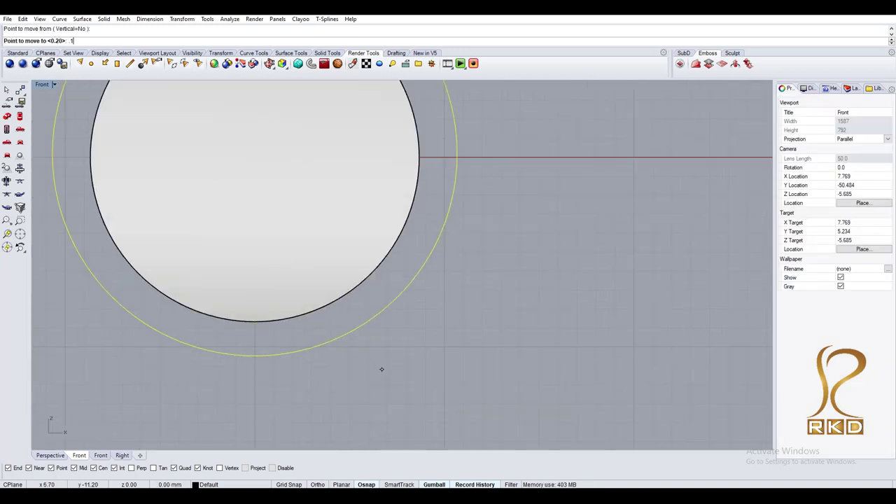
click(254, 353)
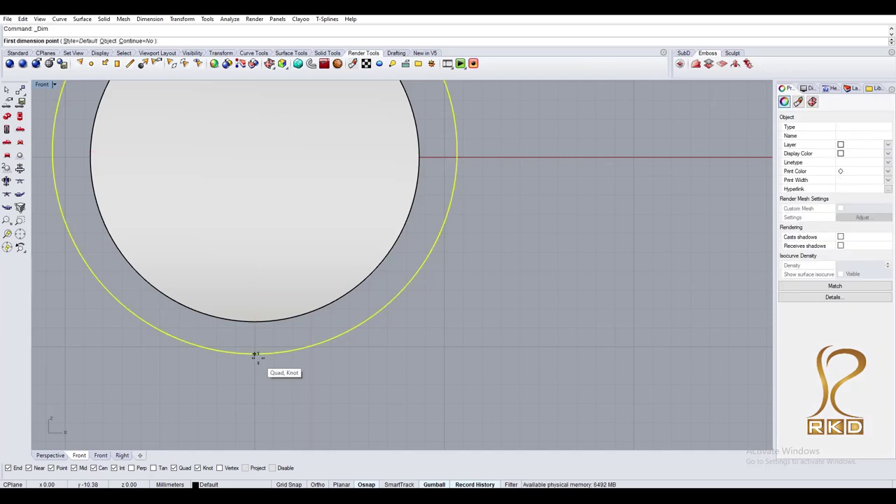
Scale the outer circle larger using its bottom quad point as origin.
text(scale)
key(Return)
scroll(279, 364, down, 2)
click(285, 359)
key(Return)
click(285, 359)
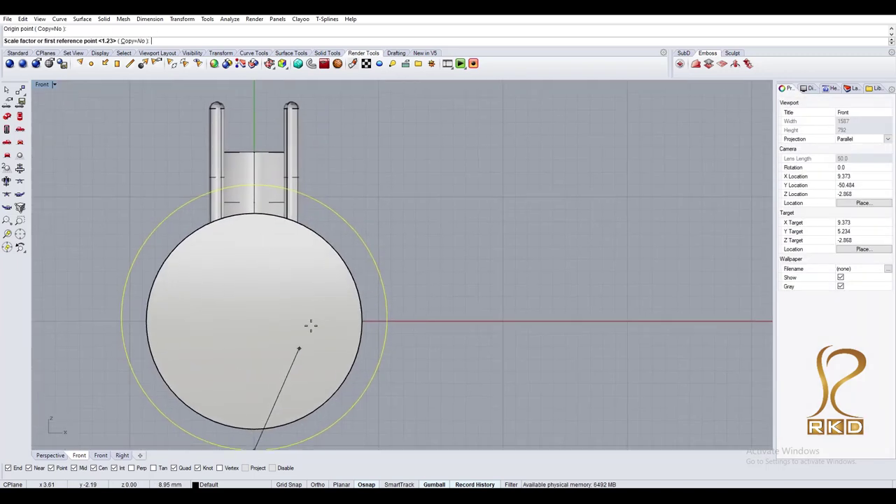
click(310, 324)
key(Escape)
key(Return)
click(264, 427)
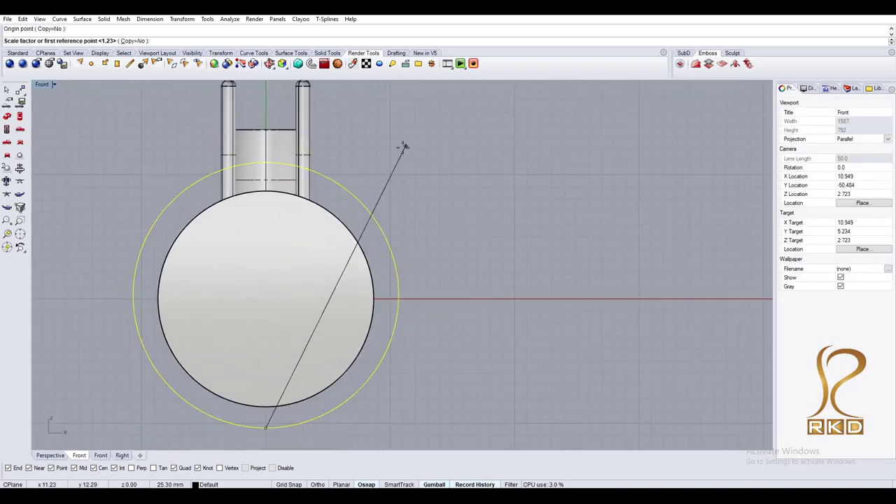
click(404, 144)
Abandon the width measurement and rescale the outer circle from its bottom point to final size.
click(378, 299)
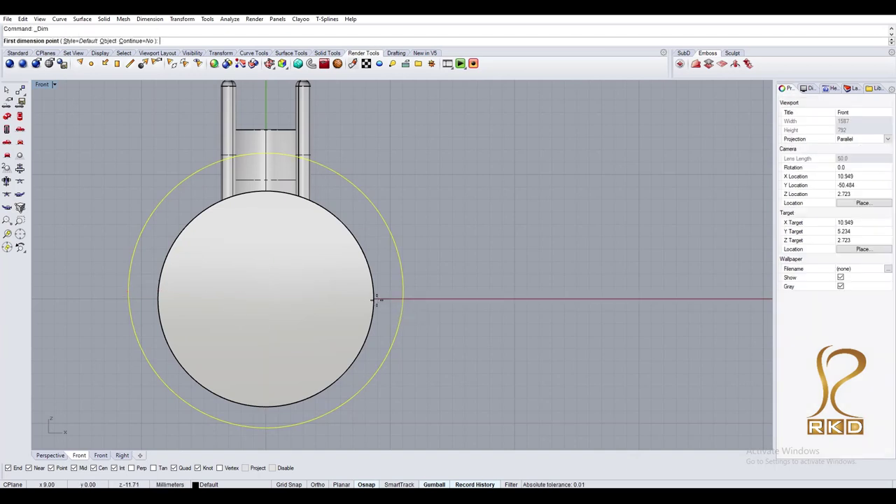
click(157, 299)
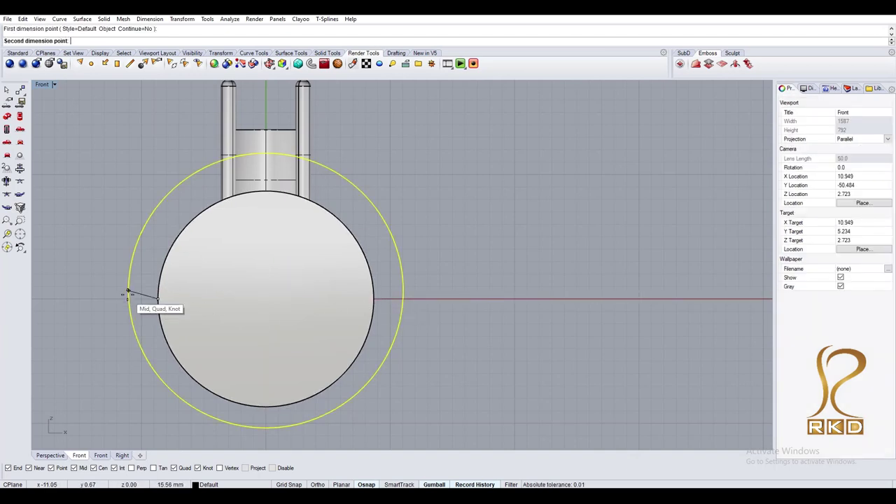
click(127, 294)
key(Escape)
key(Return)
click(265, 427)
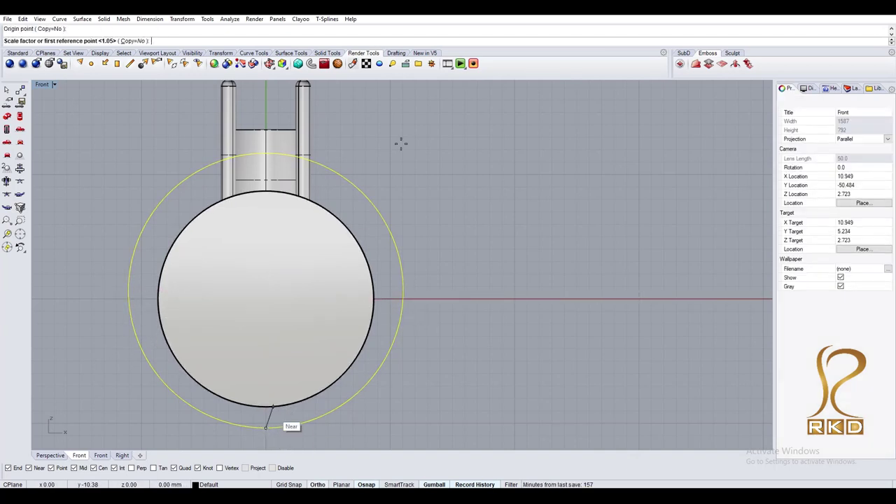
click(402, 143)
click(406, 123)
Select both shank circles and the solid ring body.
click(403, 203)
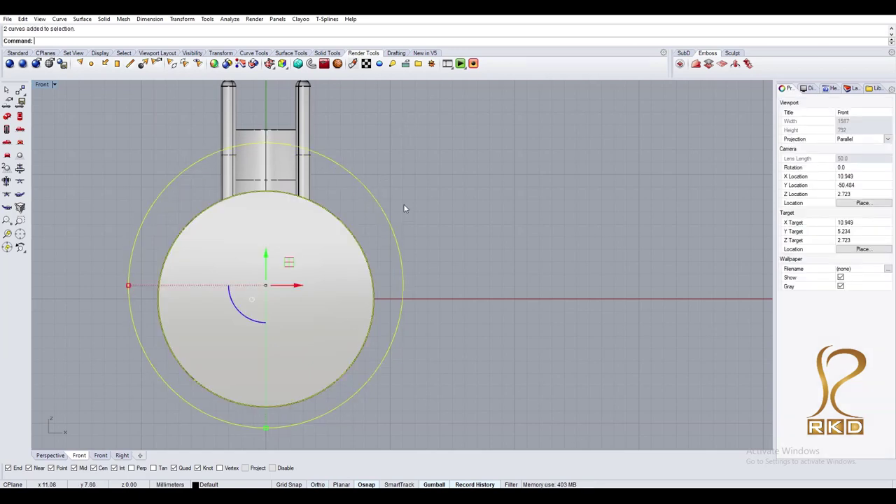
scroll(388, 236, down, 2)
scroll(387, 236, down, 2)
click(348, 246)
Hide the solid and draw a BothSides line centred on the inner circle's top.
key(ctrl+h)
scroll(348, 246, up, 2)
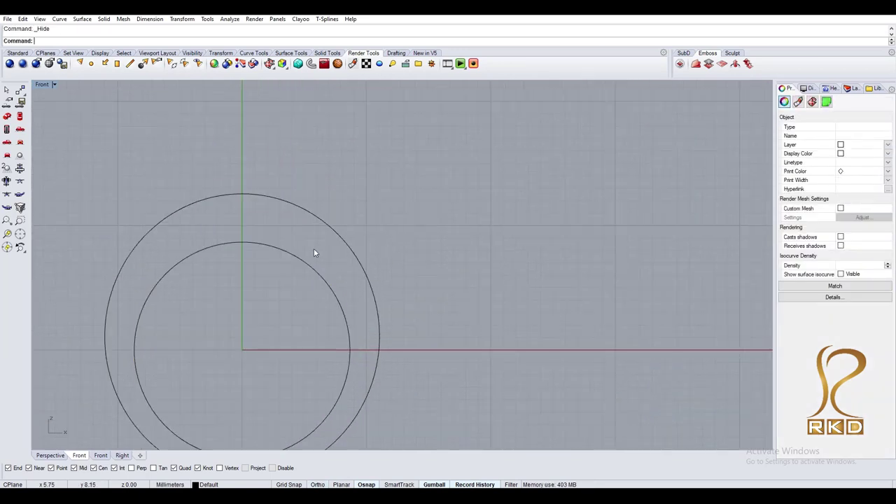
key(Return)
click(242, 243)
text(b)
key(Return)
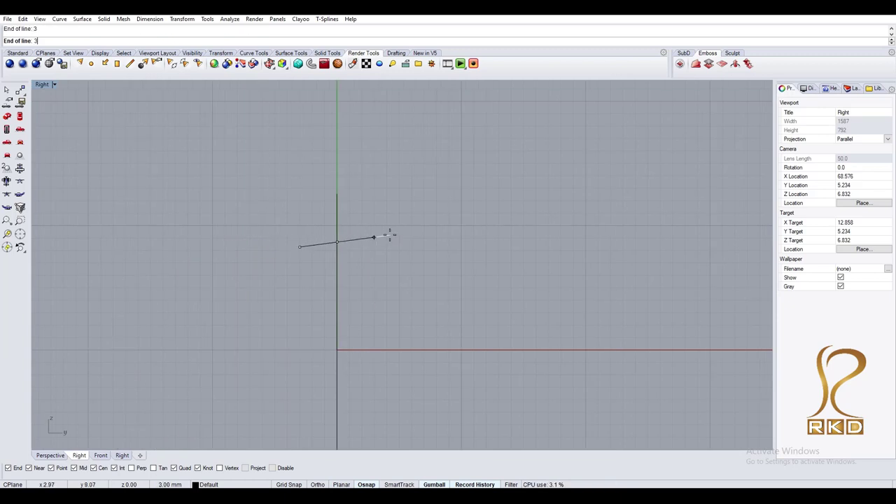
Draw a semicircular arc over the line to form the half-round shank profile.
scroll(306, 240, up, 3)
text(A)
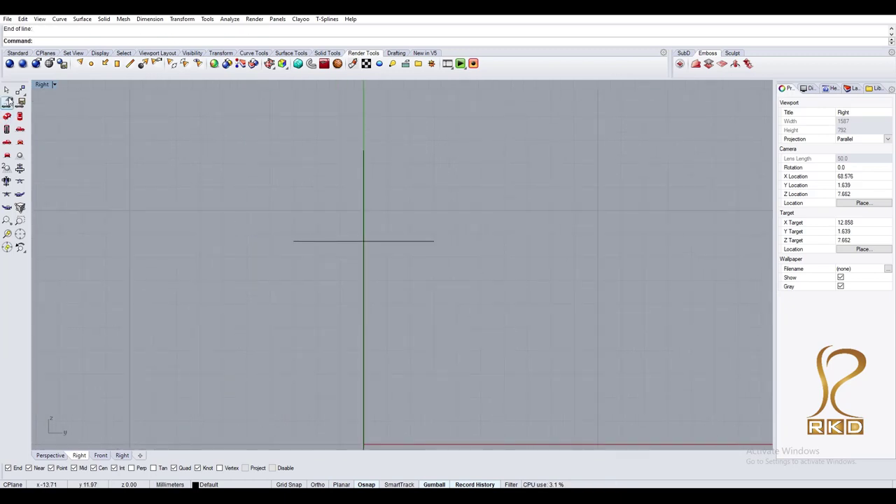
scroll(62, 145, up, 3)
scroll(189, 53, up, 3)
scroll(189, 54, up, 4)
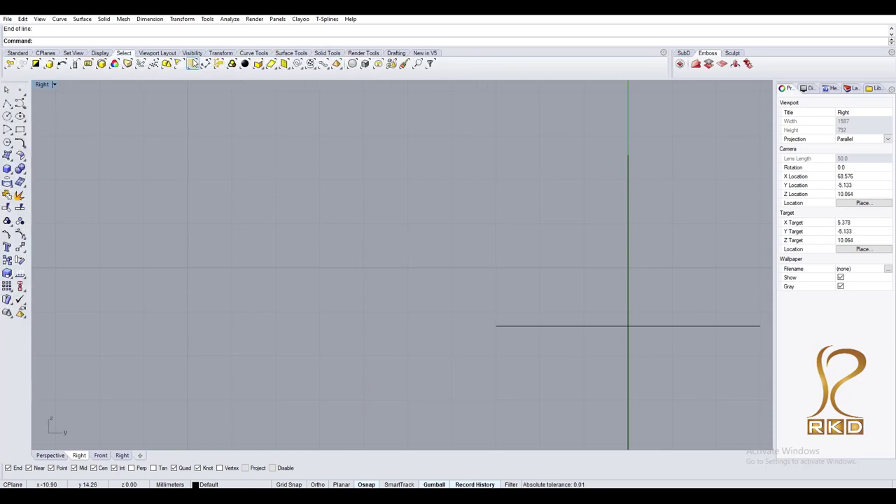
scroll(189, 53, up, 4)
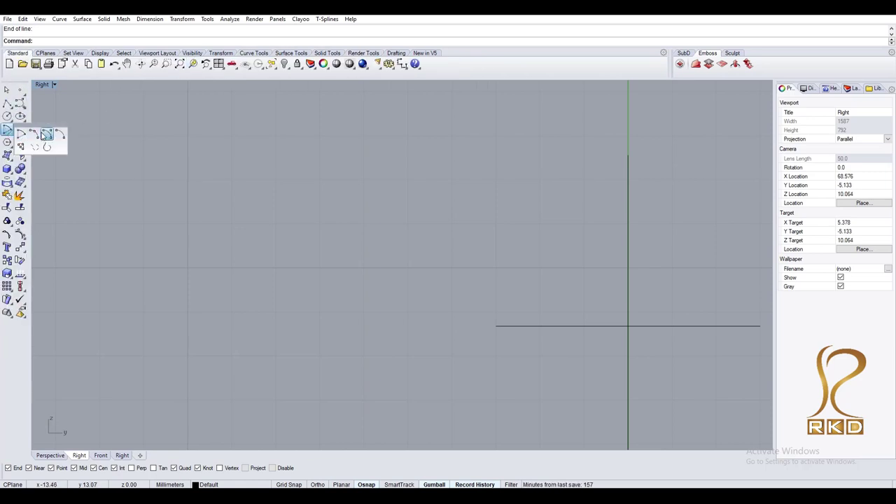
click(46, 135)
right_drag(502, 315, 353, 313)
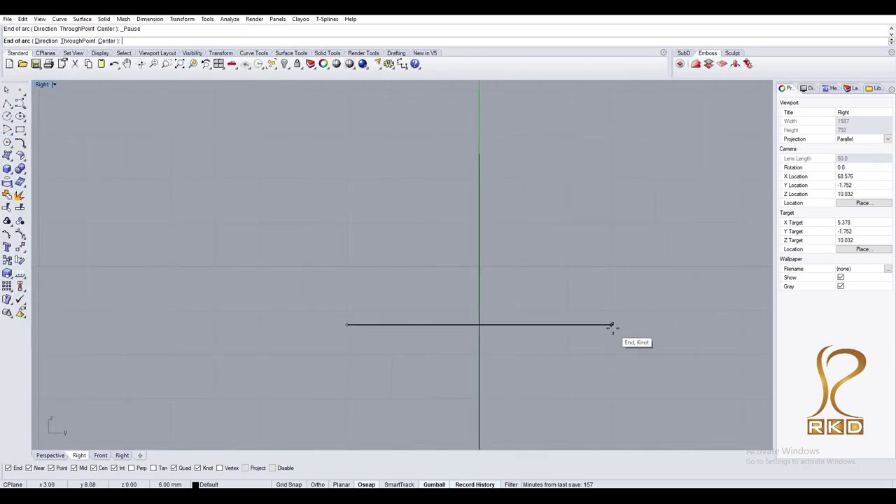
click(347, 324)
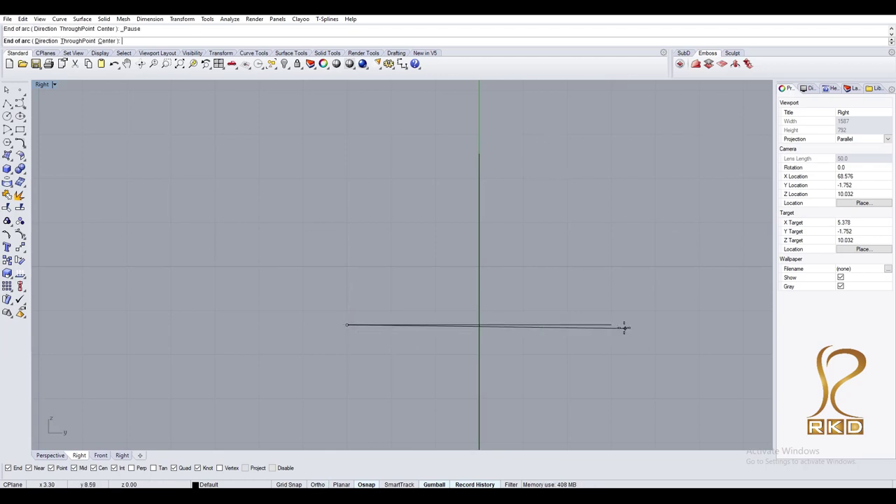
click(432, 184)
click(596, 329)
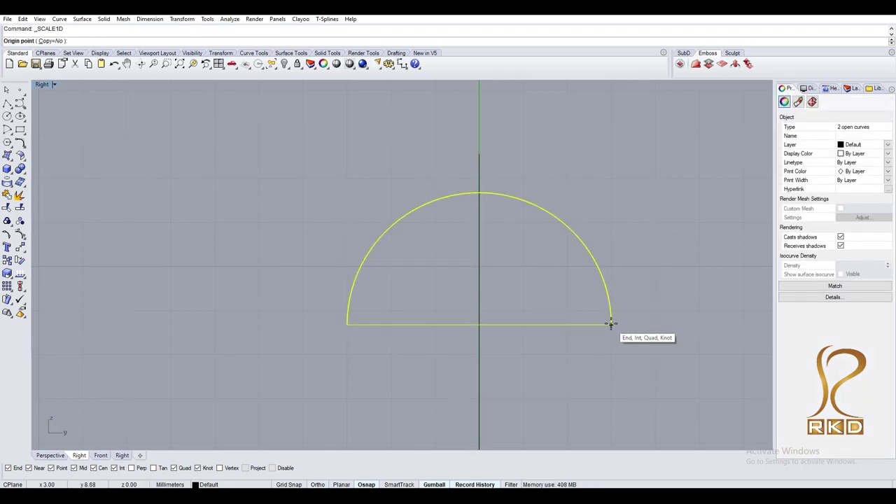
click(610, 324)
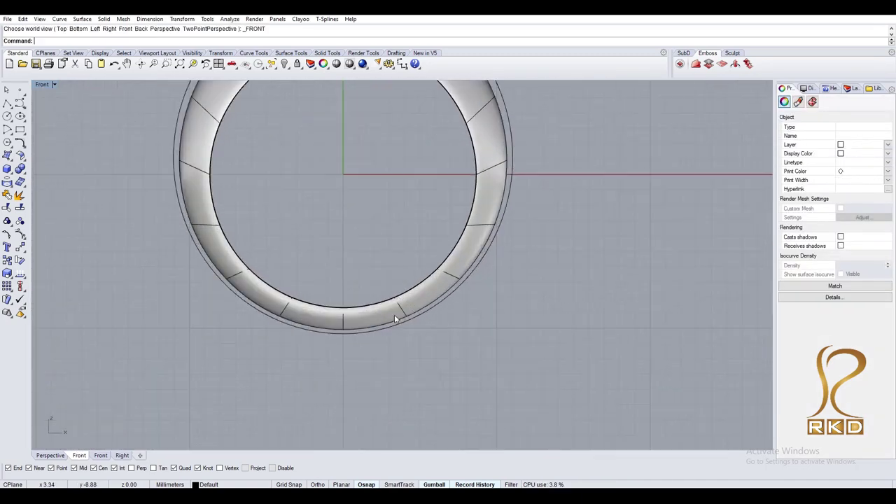
Section the ring surface with a line from the origin, then hide the surface.
click(376, 314)
text(section)
key(Return)
text(0)
key(Return)
click(397, 381)
key(Return)
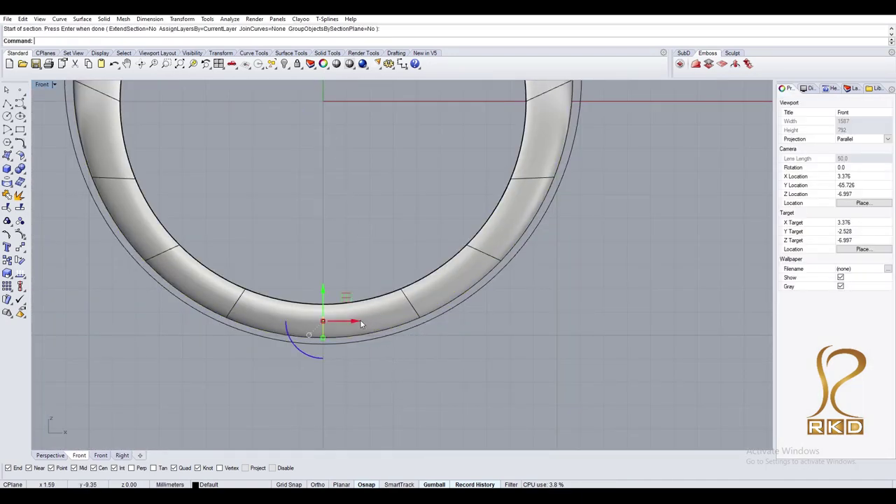
click(475, 266)
key(ctrl+h)
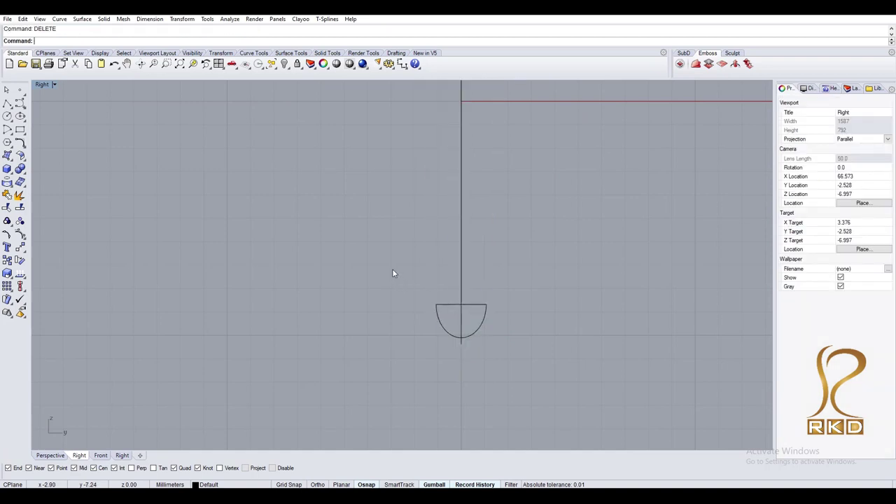
Scale the half-circle section curve from its intersection point.
drag(393, 269, 630, 428)
text(scale)
key(Return)
click(449, 305)
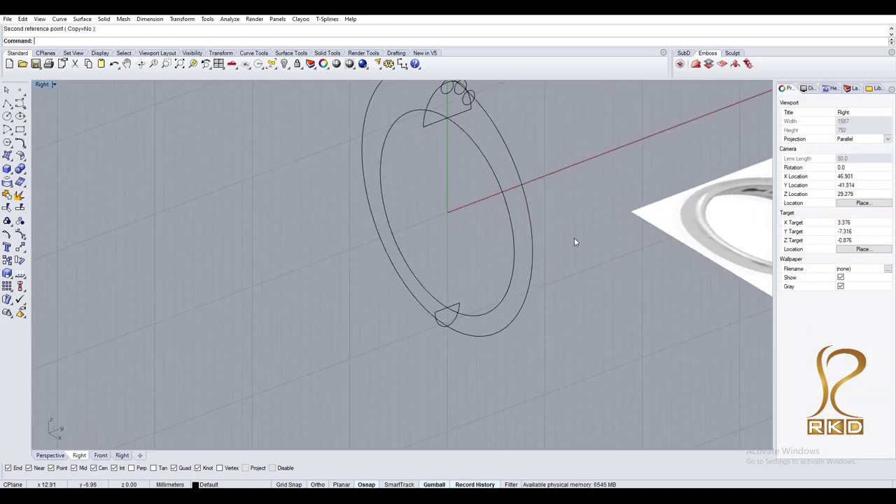
Trial a closed Sweep2 of the profile along the rail circles, then undo it.
click(427, 239)
key(Return)
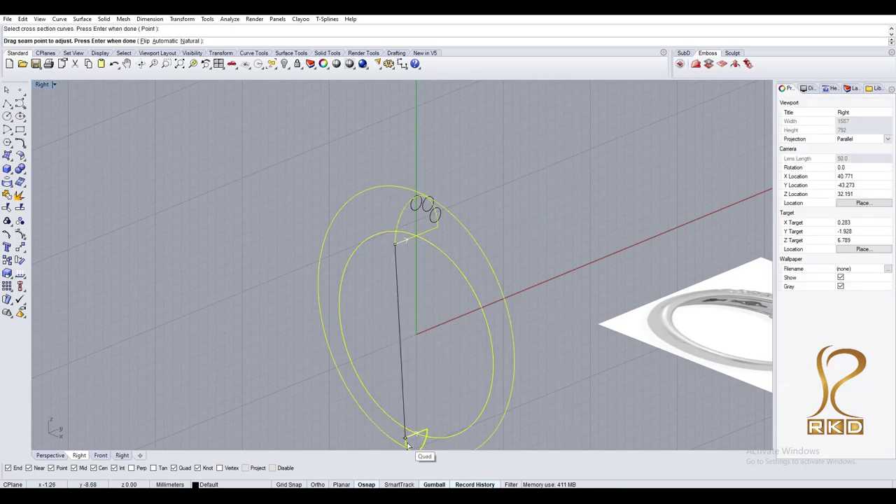
drag(400, 243, 424, 240)
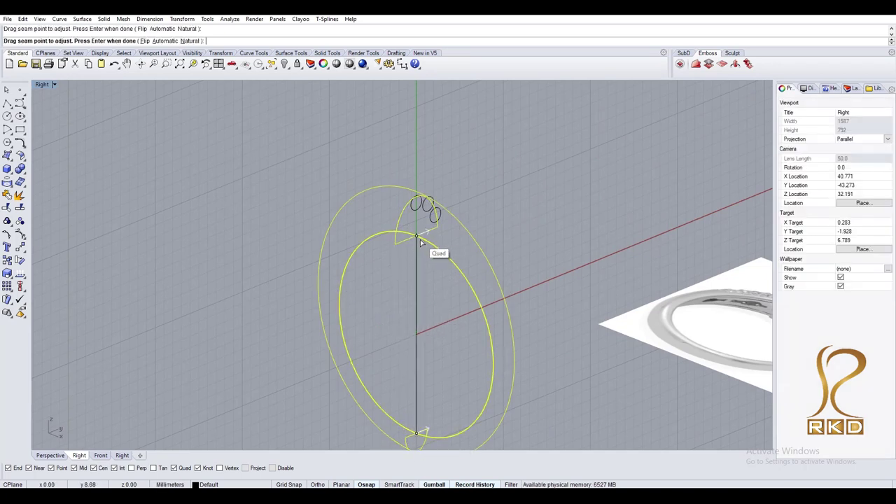
key(Return)
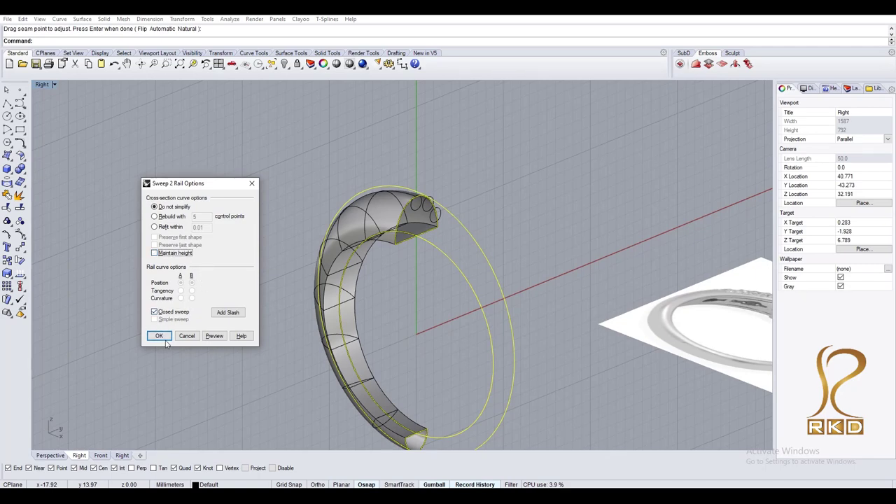
click(158, 335)
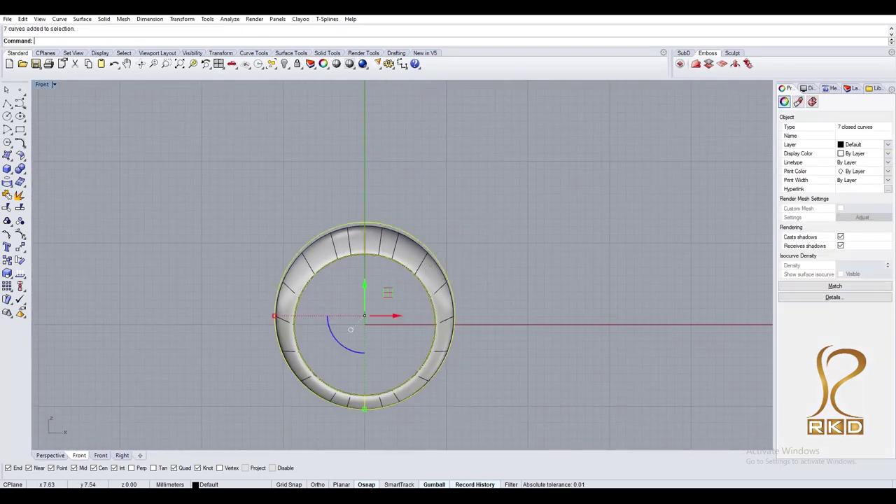
key(Escape)
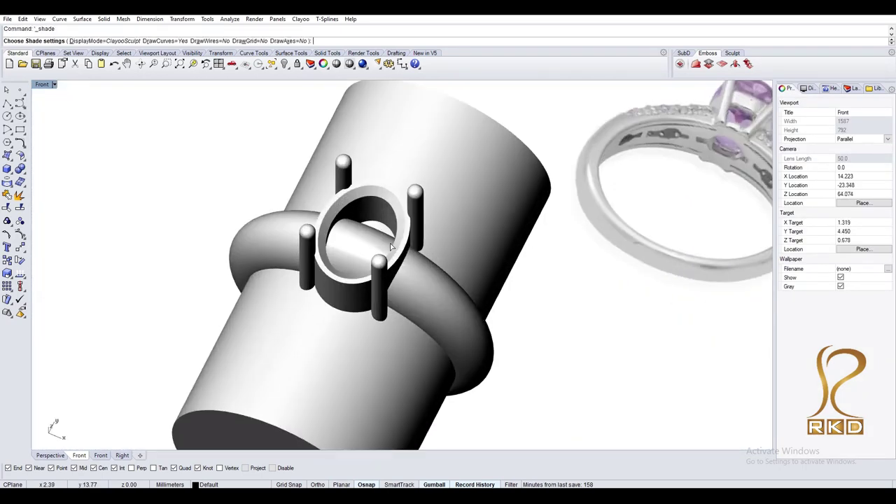
click(418, 236)
right_drag(456, 210, 446, 217)
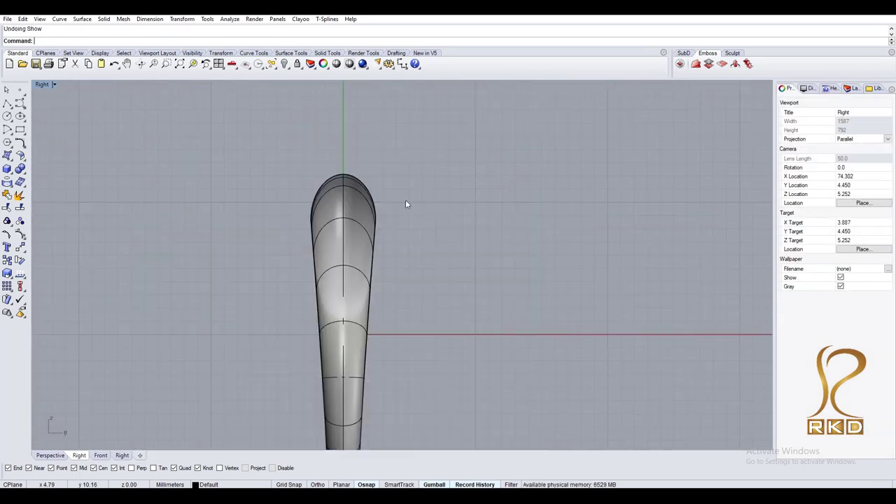
key(ctrl+z)
key(ctrl+z)
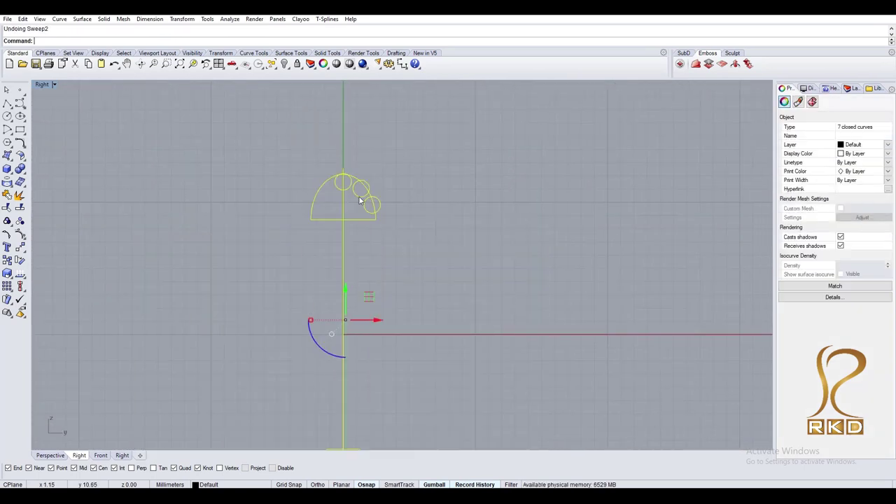
Finish stretching the profile, then Sweep2 it open along both rails with Maintain height.
scroll(360, 210, up, 3)
click(389, 223)
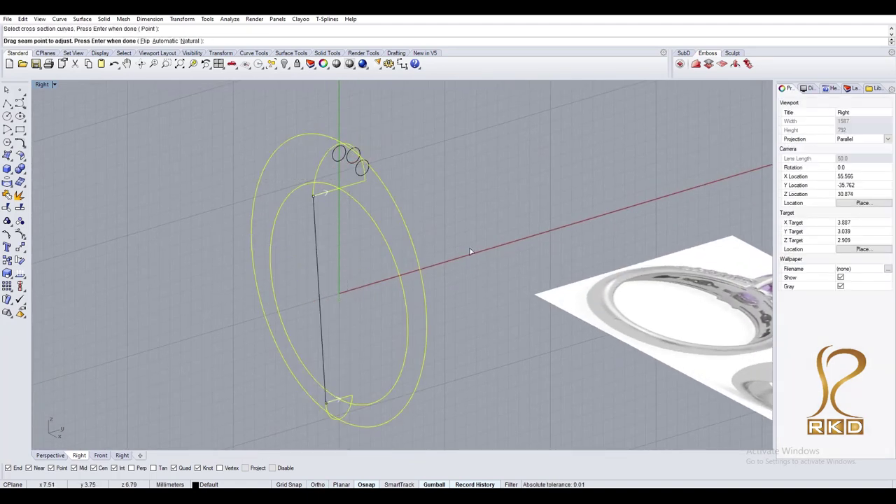
key(Return)
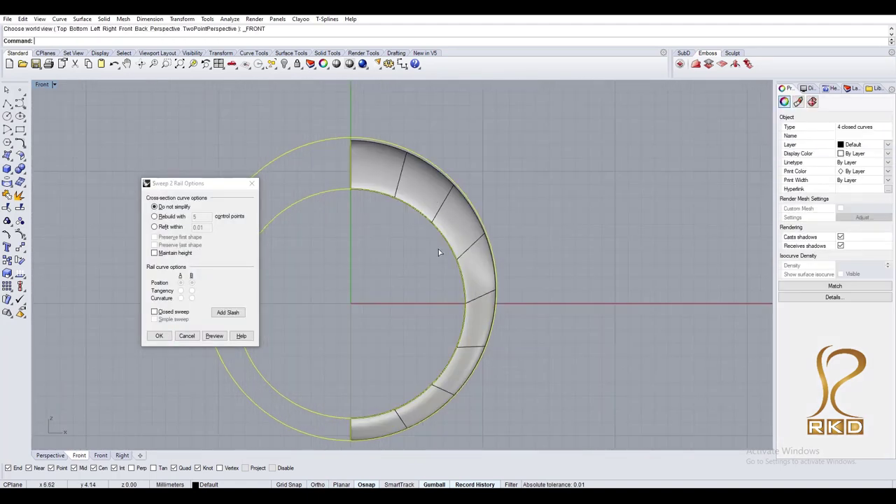
click(188, 294)
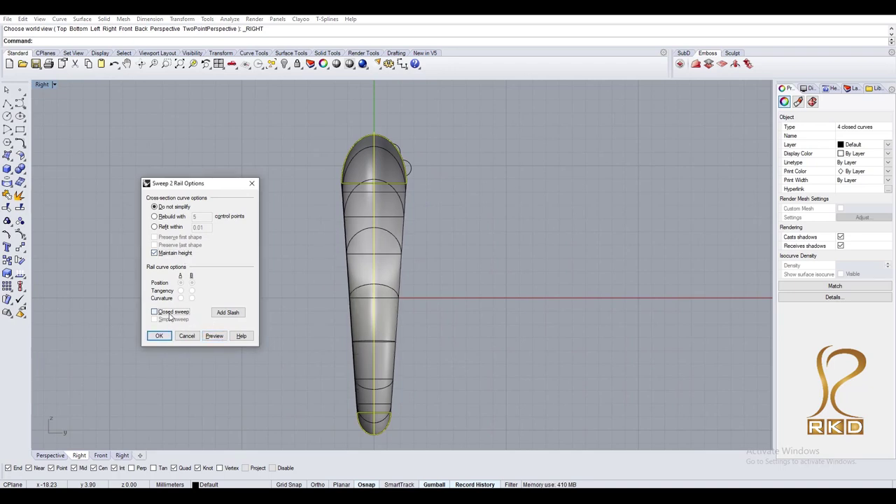
click(159, 336)
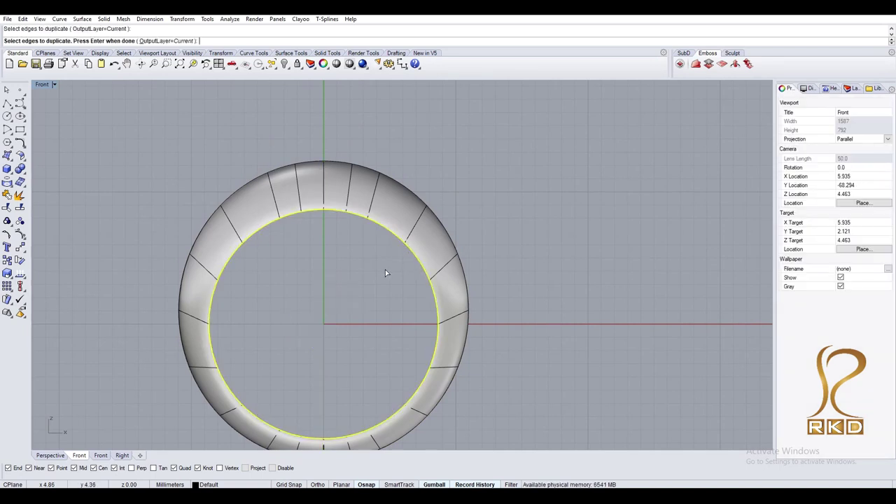
Draw a 17 mm diameter circle centred at the origin.
text(circle)
key(Return)
text(0)
key(Return)
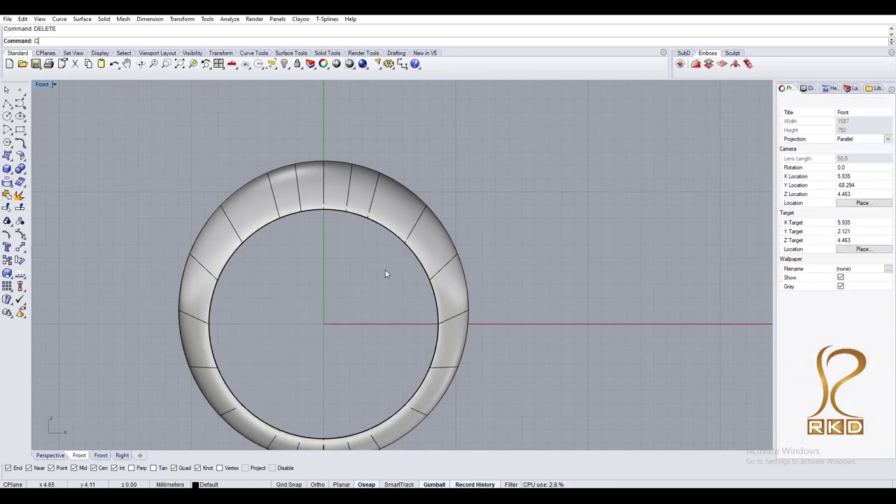
text(1)
Offset the new circle 0.8 mm outward.
key(Return)
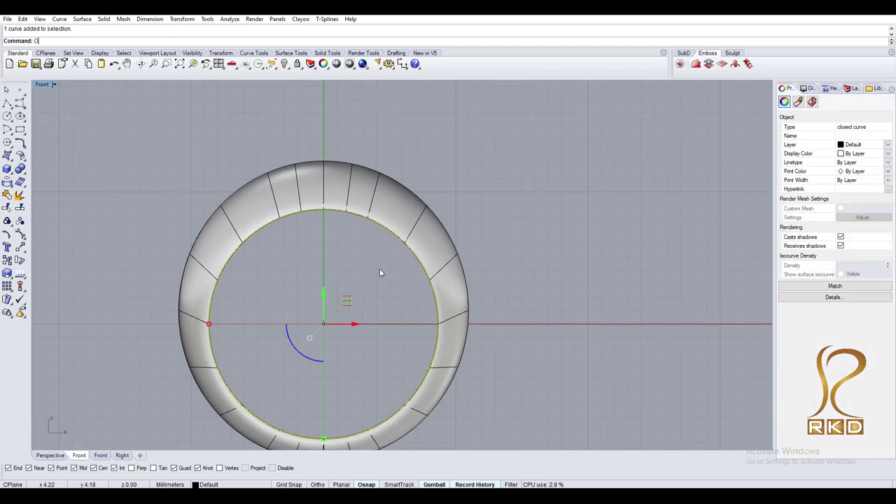
text(offset)
key(Return)
text(.8)
key(Return)
click(444, 184)
click(371, 201)
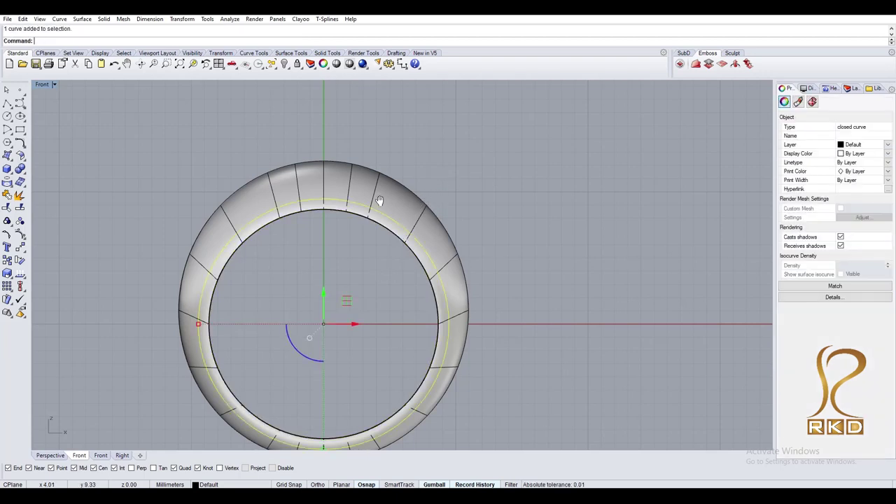
Show the hidden head objects again and set the viewport to Wireframe.
key(ctrl+alt+h)
scroll(400, 184, up, 5)
scroll(400, 183, down, 3)
key(ctrl+alt+w)
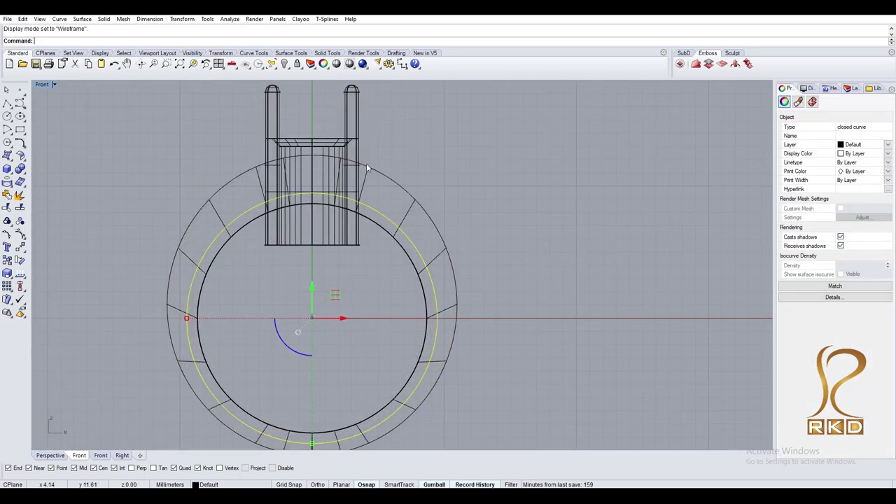
scroll(364, 165, up, 3)
text(circle)
key(Return)
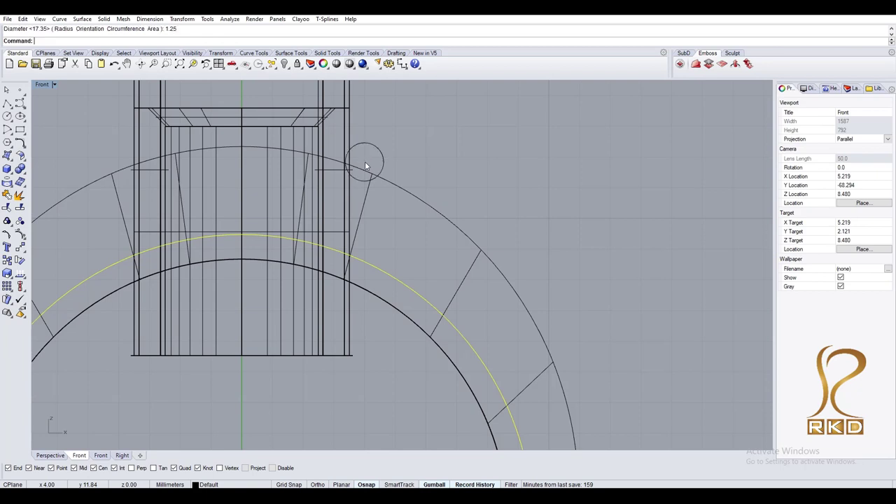
Move the small stone circle onto the outer arc and copy it along the arc.
scroll(365, 165, up, 3)
drag(387, 164, 405, 193)
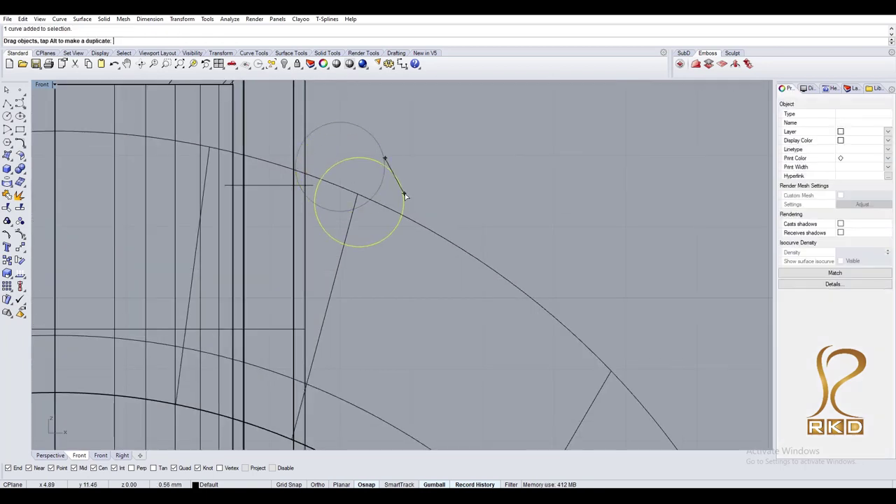
text(copy)
key(Return)
click(364, 188)
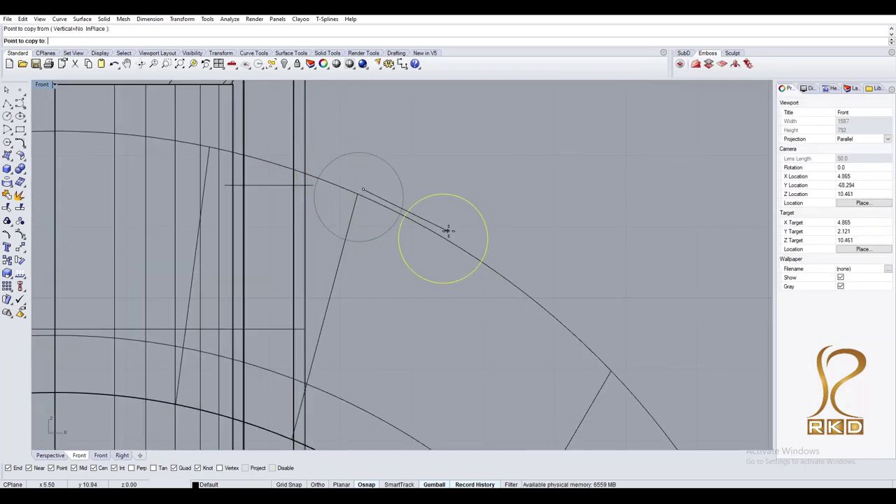
click(521, 287)
right_drag(592, 366, 472, 204)
click(512, 263)
click(540, 280)
right_drag(540, 280, 511, 210)
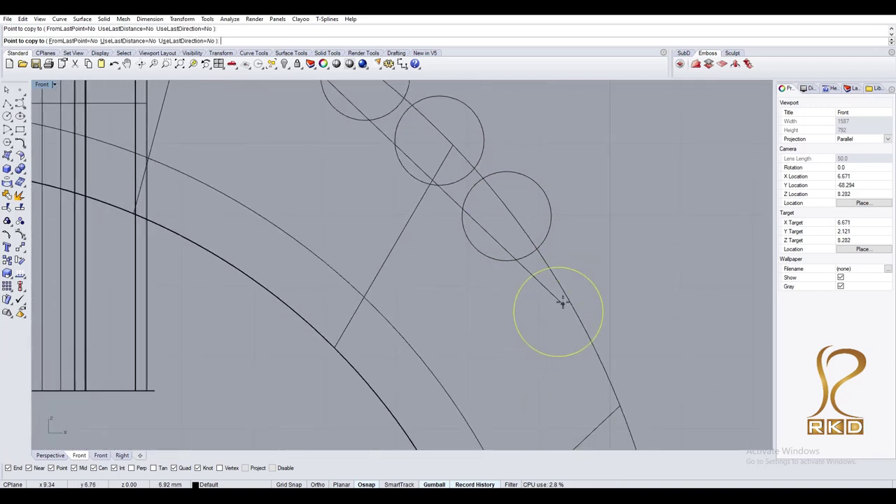
key(Return)
Draw a line from the ring centre (0) out past the last stone circle.
scroll(339, 303, down, 5)
text(line)
key(Return)
text(0)
key(Return)
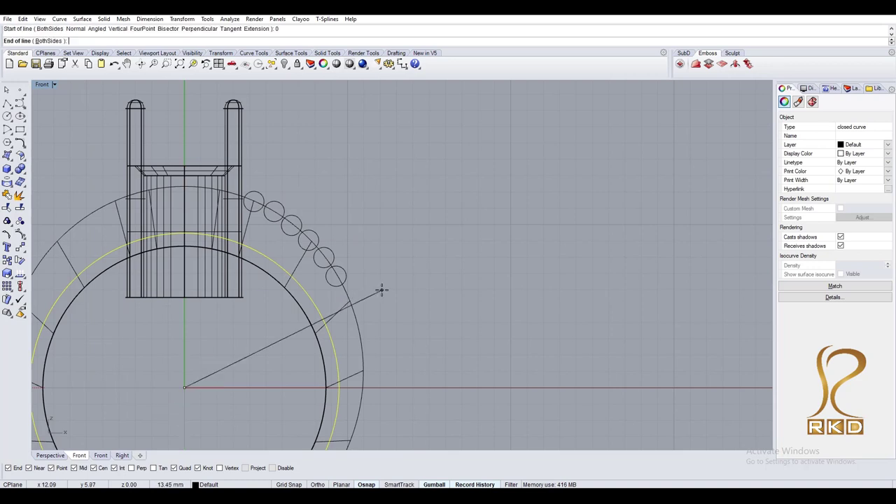
click(330, 259)
Rotate the row of stone circles about the origin into place on the shoulder.
drag(241, 290, 366, 192)
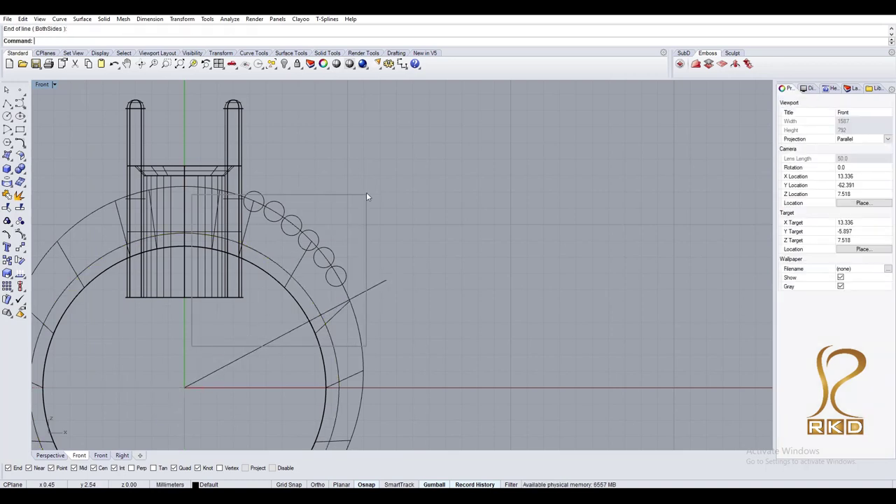
text(rotate)
key(Return)
scroll(294, 198, up, 2)
text(0)
key(Return)
click(330, 175)
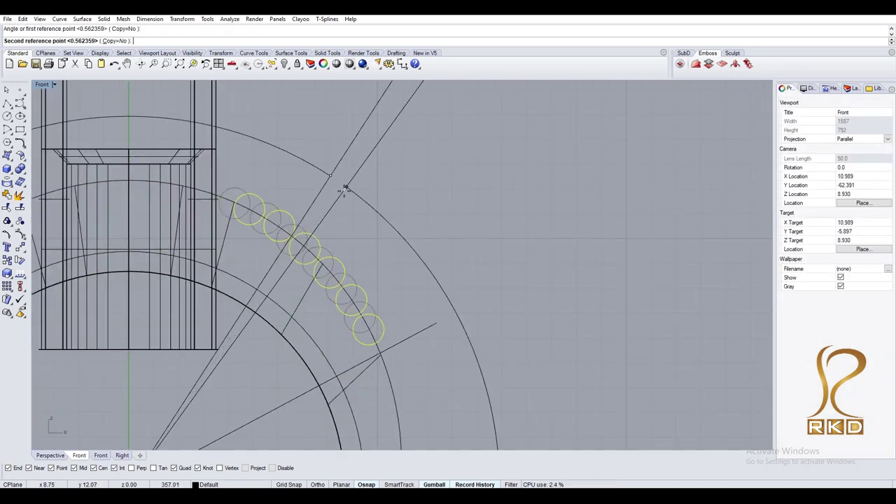
click(342, 201)
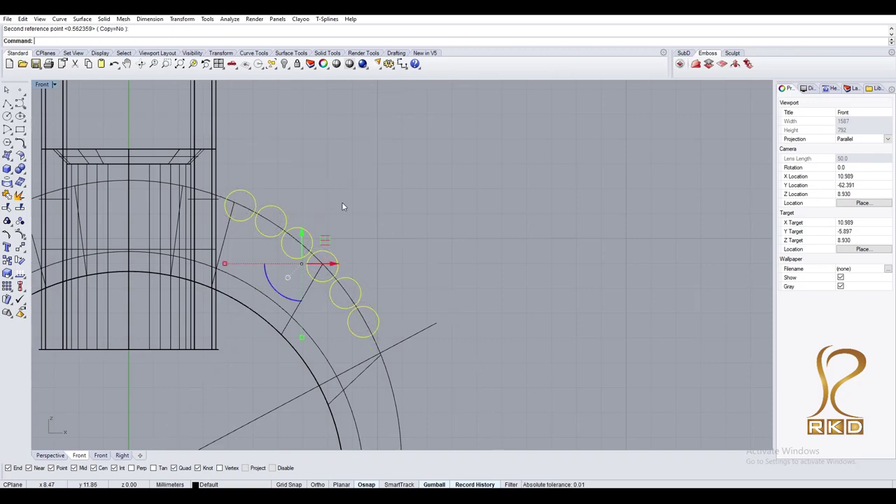
Rotate the angled guide line slightly to its new angle and view it obliquely.
drag(460, 280, 415, 366)
scroll(401, 350, up, 2)
click(429, 340)
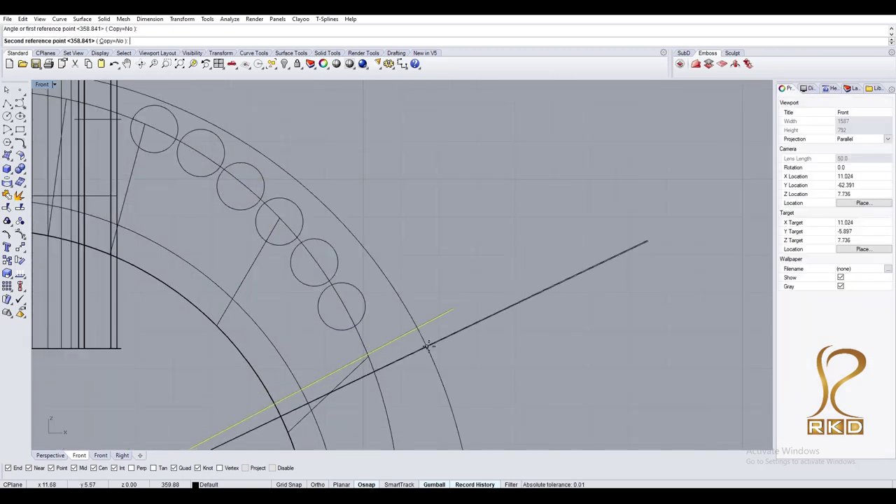
click(645, 240)
click(427, 350)
scroll(411, 335, down, 1)
scroll(408, 334, down, 2)
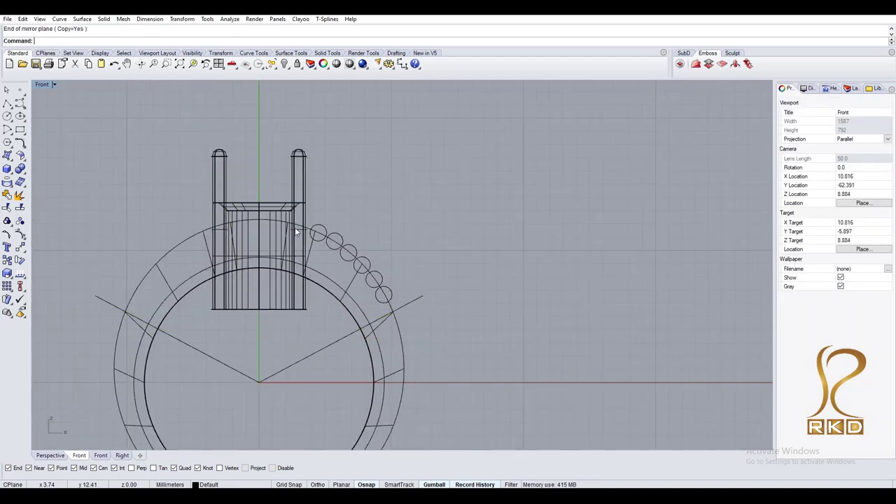
ctrl+shift+right_drag(149, 329, 196, 303)
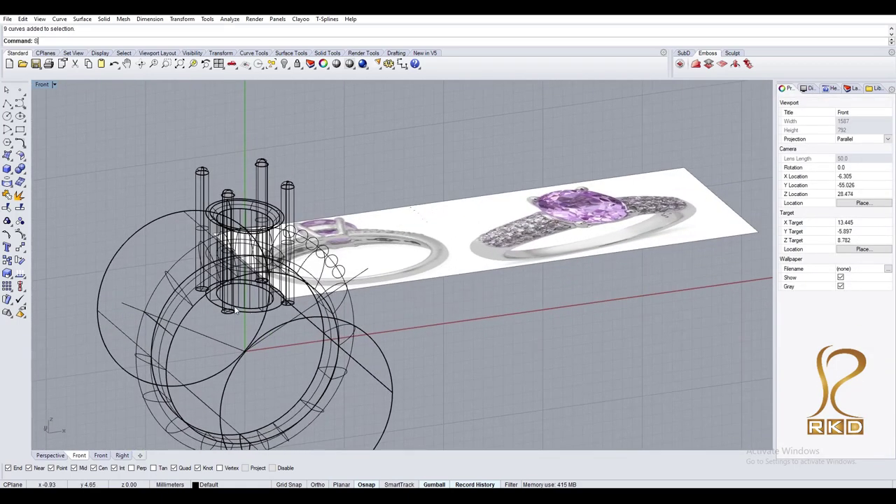
Project the curves onto the shank surface in Front view and delete the two angled lines.
key(ctrl+F2)
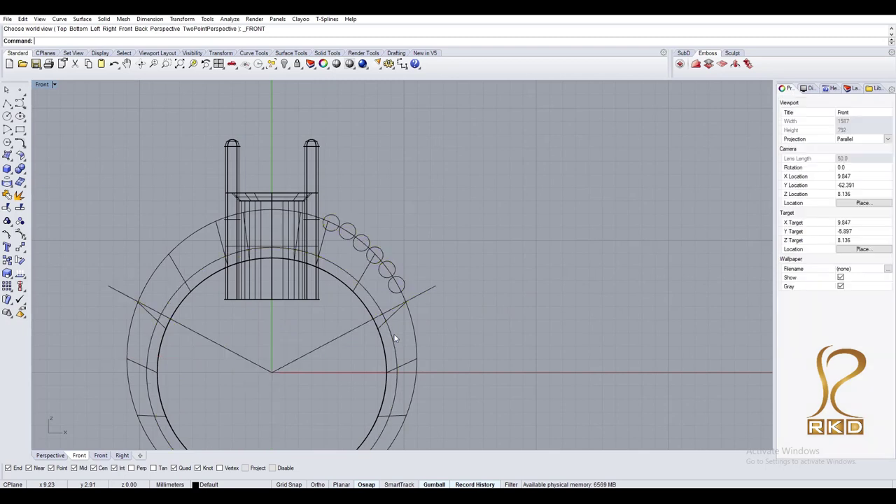
text(Project)
key(Return)
click(414, 340)
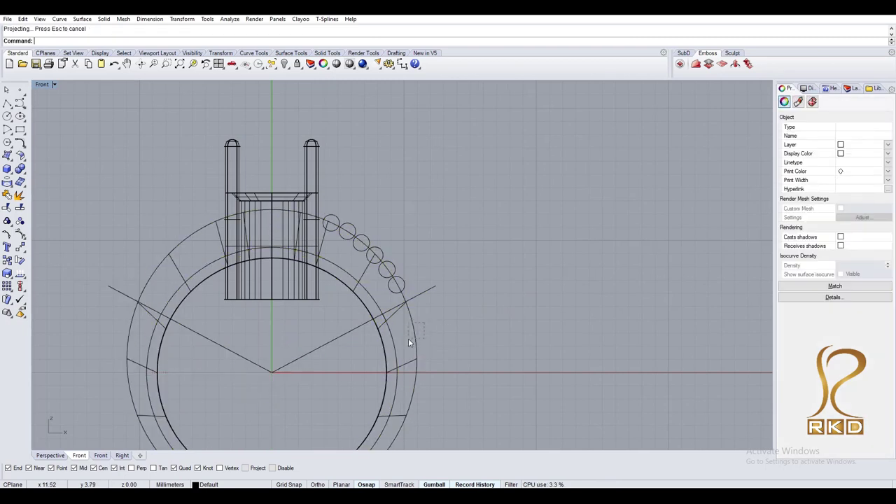
key(Return)
key(Escape)
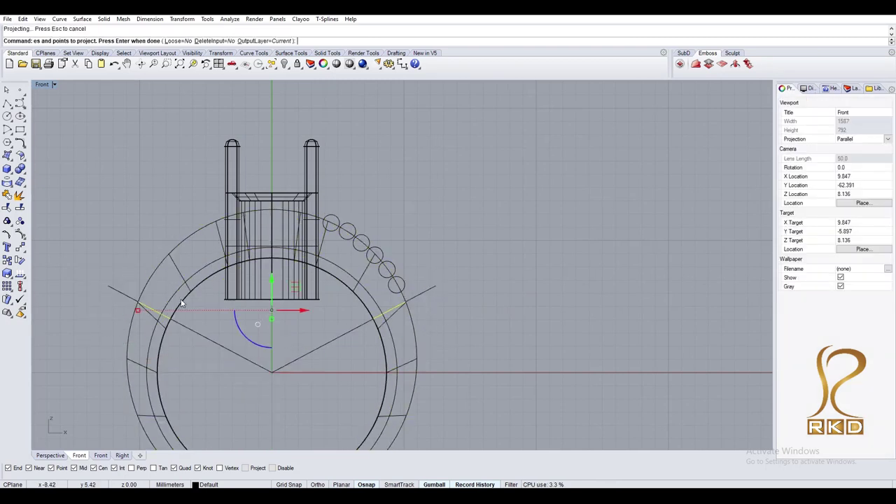
key(Delete)
Run Trim on the construction curves while orbiting around the ring.
text(trim)
key(Return)
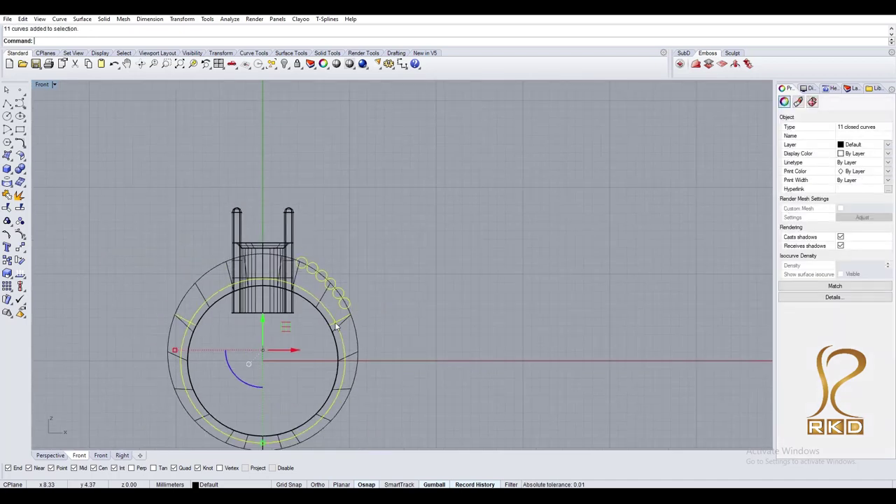
scroll(273, 329, up, 3)
scroll(297, 322, up, 3)
scroll(320, 291, down, 3)
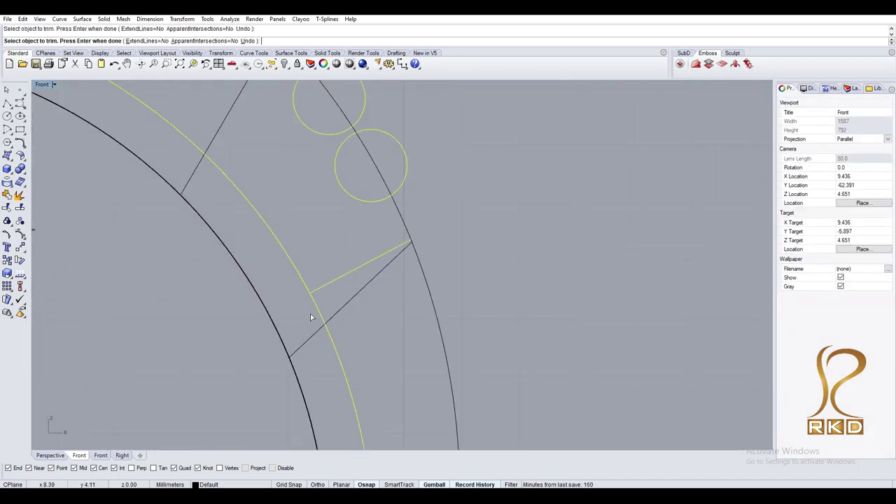
scroll(310, 314, down, 4)
right_drag(378, 306, 437, 270)
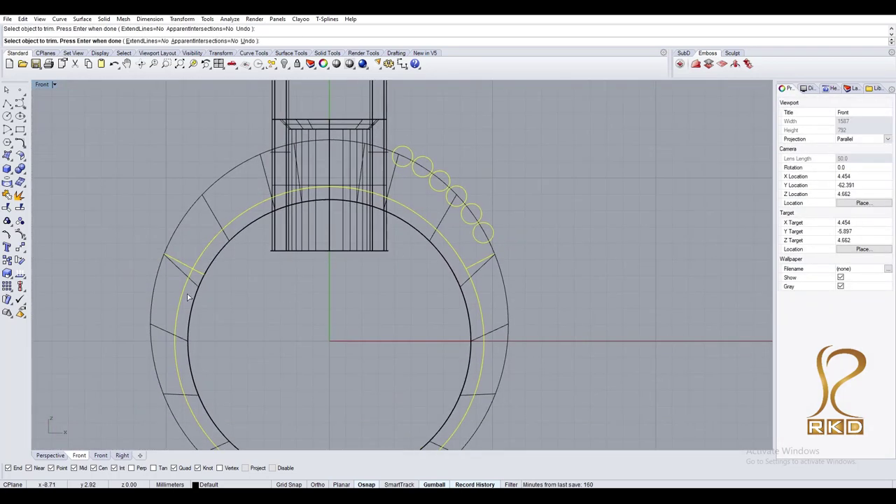
key(Return)
Trim the offset circle using the selected cutting curve.
ctrl+shift+right_drag(226, 247, 198, 236)
key(Return)
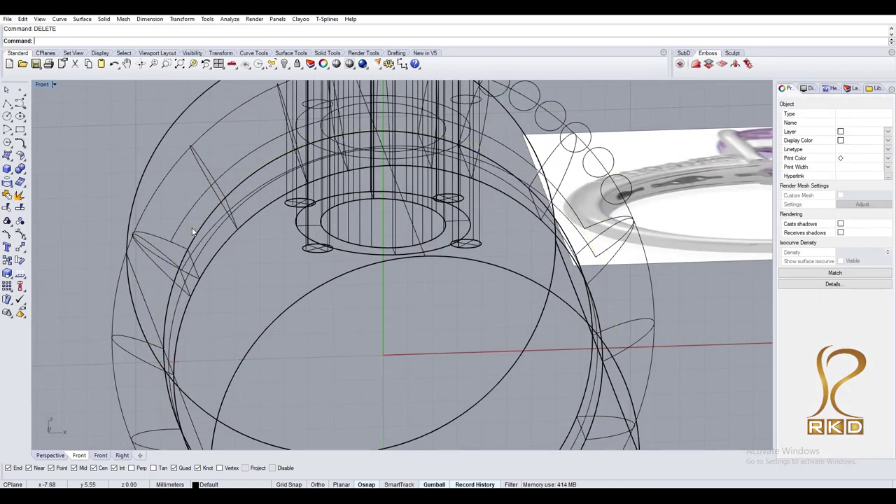
click(189, 245)
key(Home)
scroll(203, 281, up, 3)
scroll(522, 278, down, 2)
scroll(521, 278, up, 2)
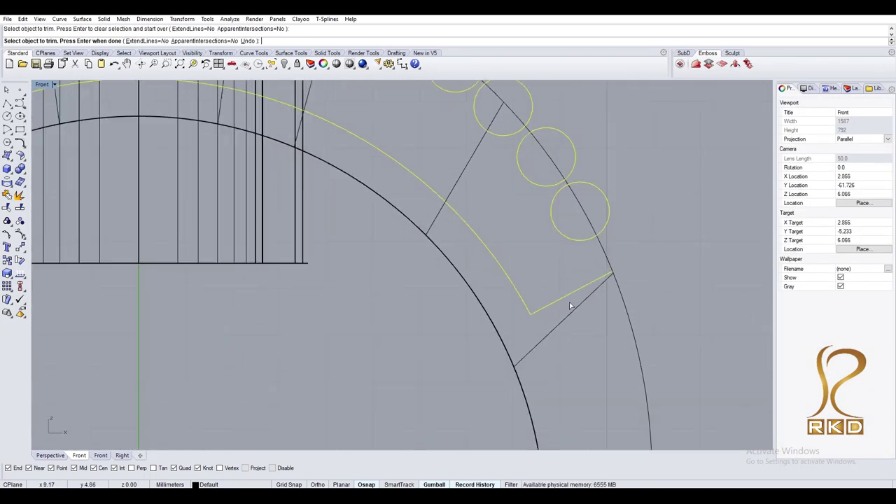
scroll(567, 303, down, 3)
Check the shank in Shaded view, cancel a trial trim, and select the head's polysurfaces.
key(ctrl+alt+s)
text(j)
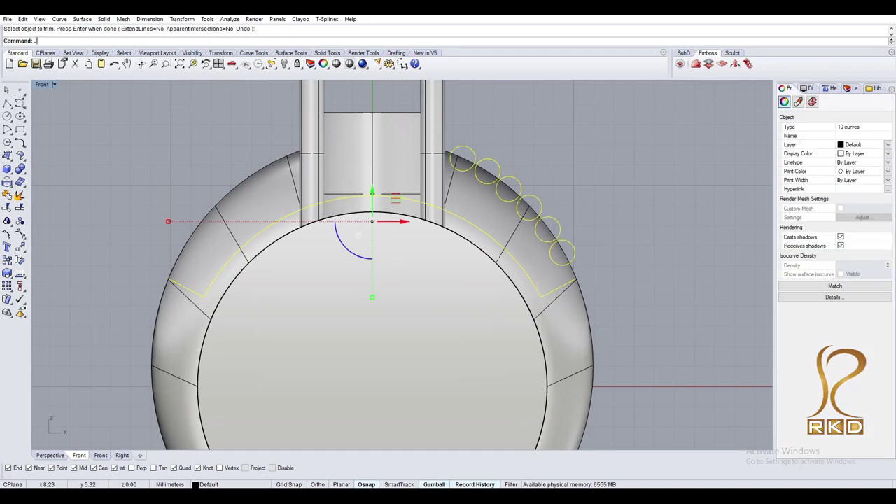
ctrl+shift+right_drag(590, 324, 586, 303)
key(Return)
click(574, 275)
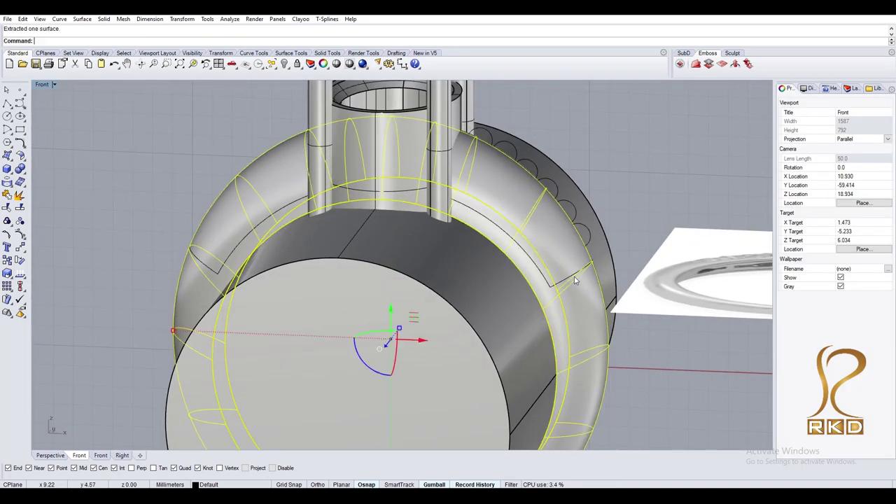
key(Escape)
key(ctrl+alt+w)
key(Home)
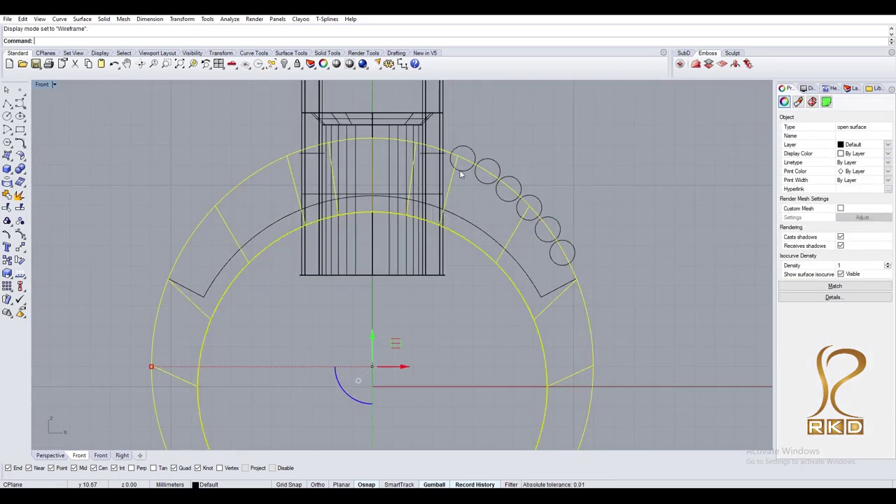
text(SE)
key(Home)
key(ctrl+alt+s)
Taper the four-prong head along a vertical axis where it sits on the shank.
ctrl+shift+right_drag(462, 210, 414, 215)
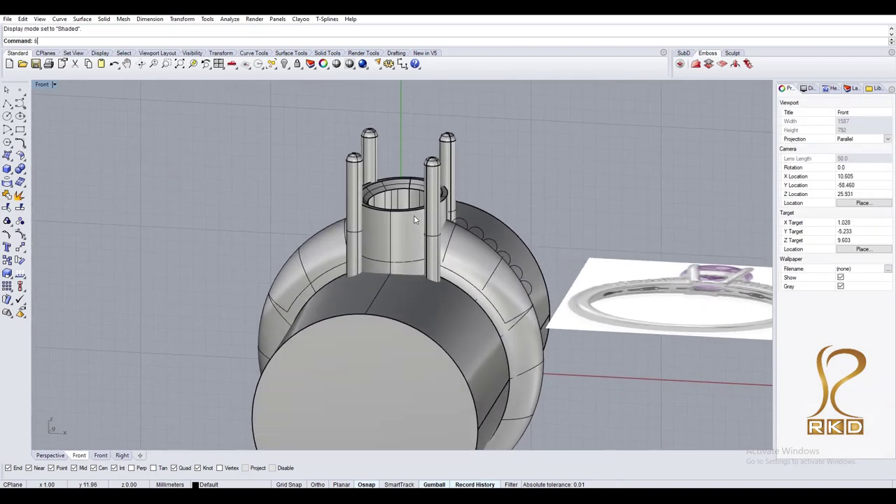
click(408, 254)
key(Home)
text(taper)
key(Return)
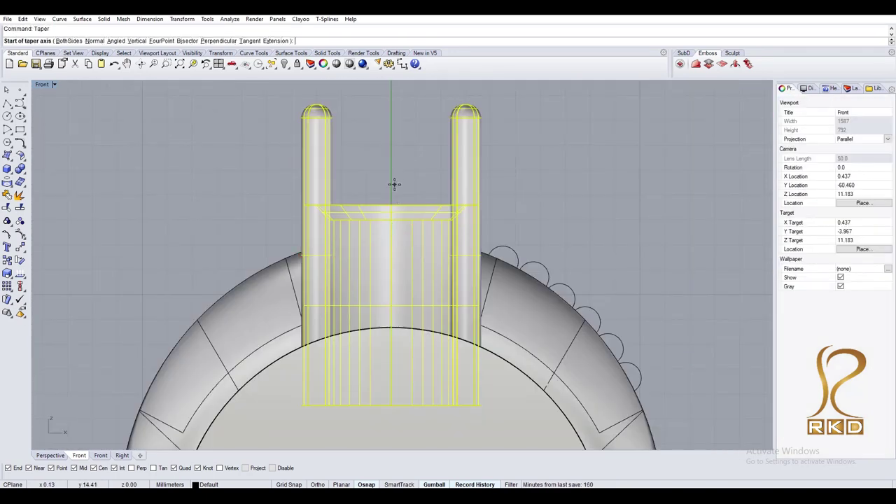
scroll(391, 190, down, 3)
click(394, 207)
scroll(394, 208, down, 2)
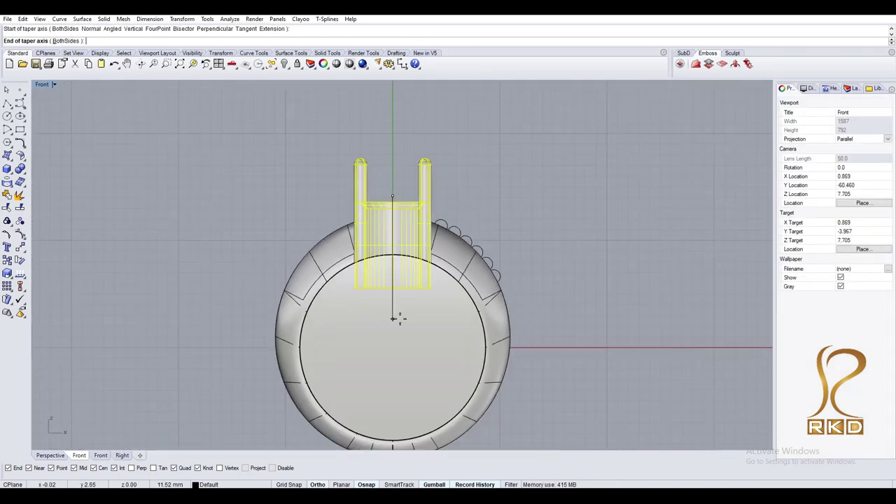
click(392, 318)
click(655, 318)
click(626, 179)
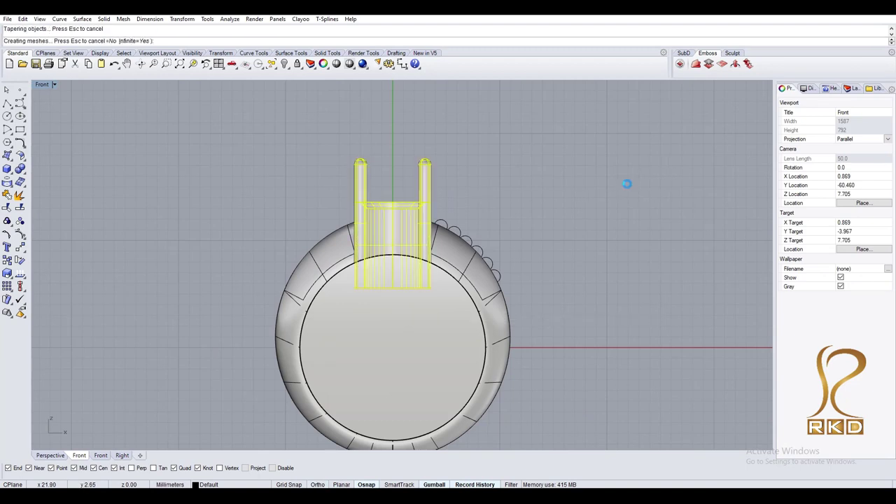
Undo the last cut to restore the whole ring.
key(ctrl+z)
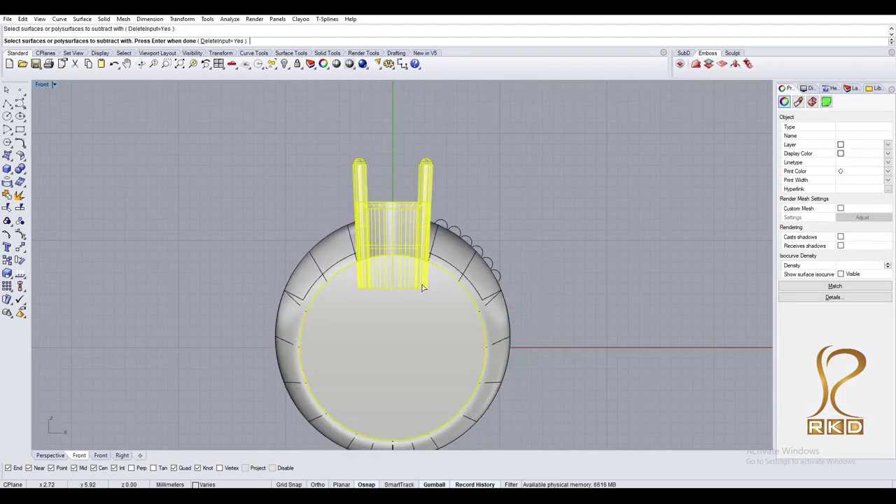
click(535, 243)
key(ctrl+z)
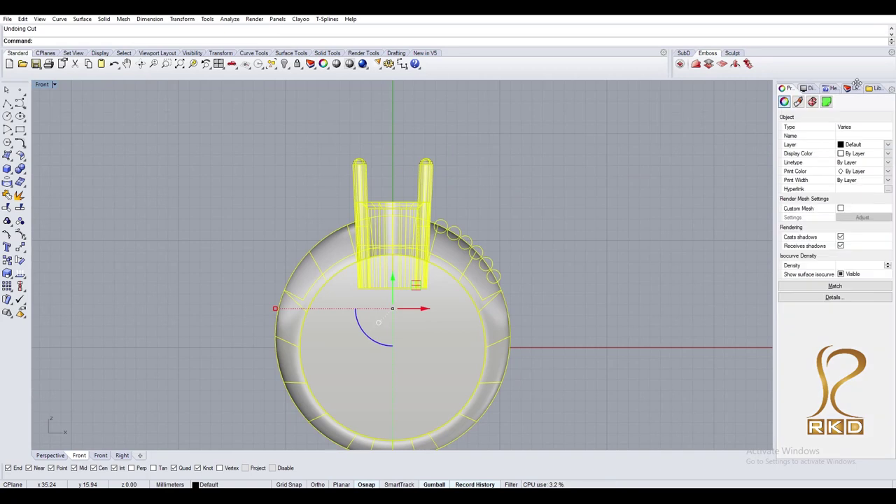
Create Layer 06 in the Layers panel and copy the selected ring parts onto it.
click(854, 88)
right_click(829, 201)
click(843, 203)
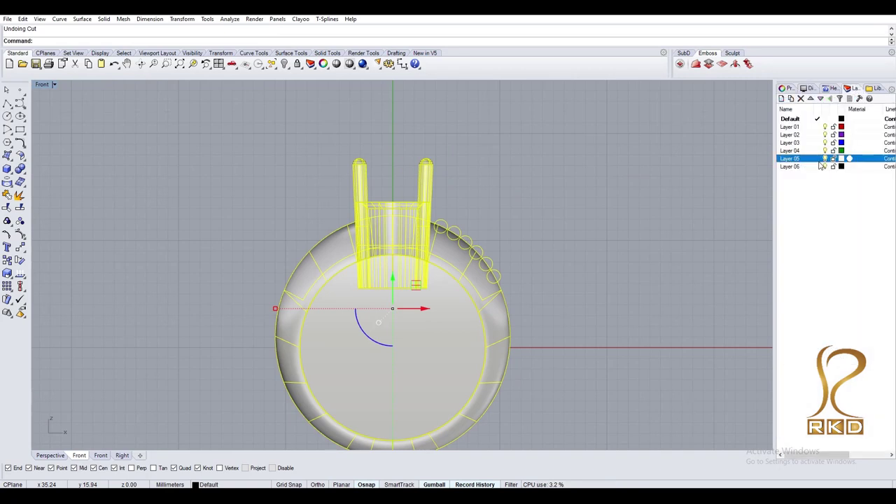
right_click(820, 166)
click(813, 341)
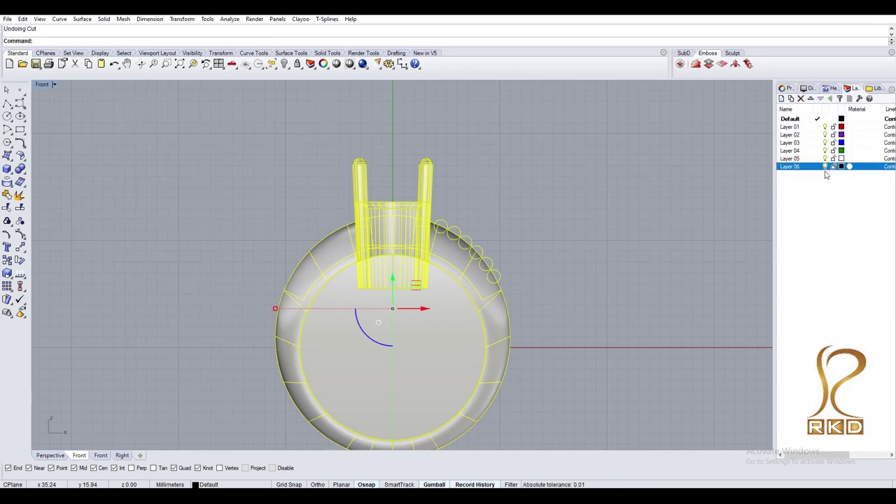
text(B)
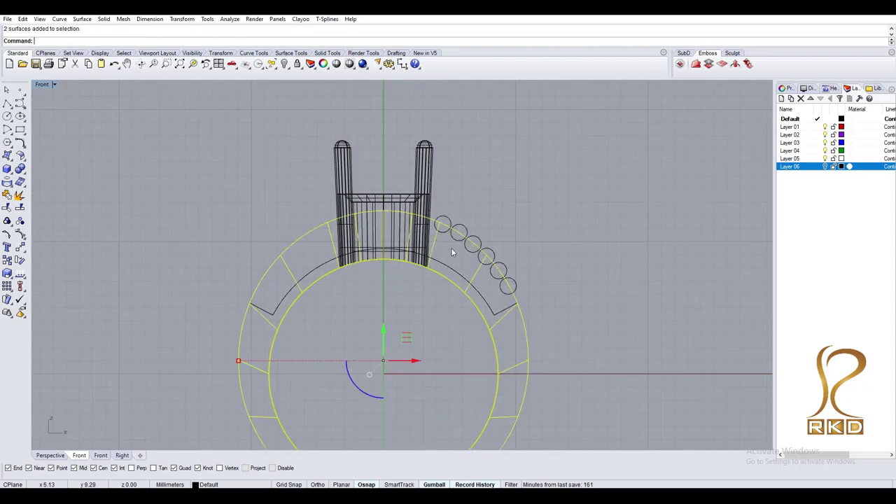
Cut Section curves across the shank in Front view and orbit to inspect them before trimming.
scroll(451, 253, up, 3)
text(Section)
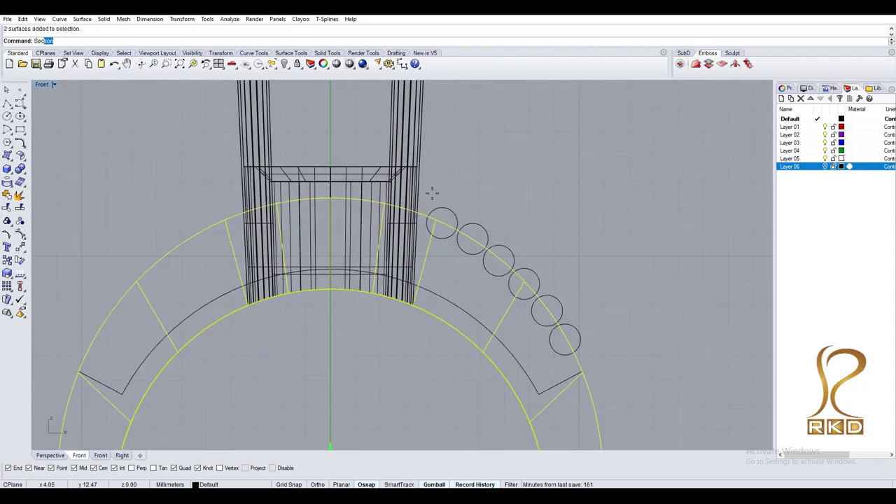
key(Return)
click(432, 193)
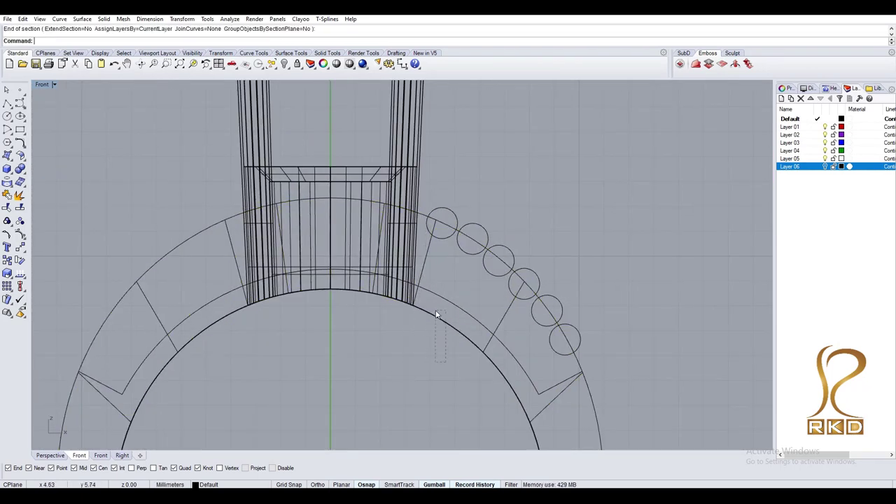
key(Return)
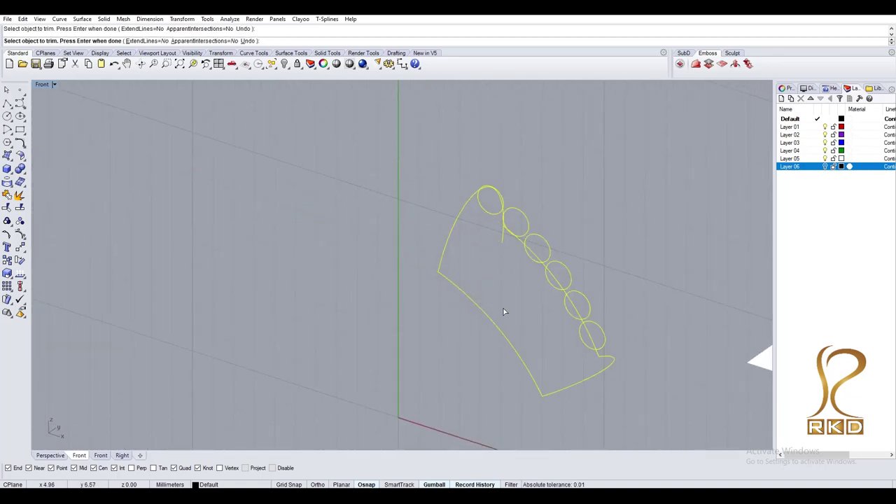
right_drag(535, 330, 527, 326)
text(TR)
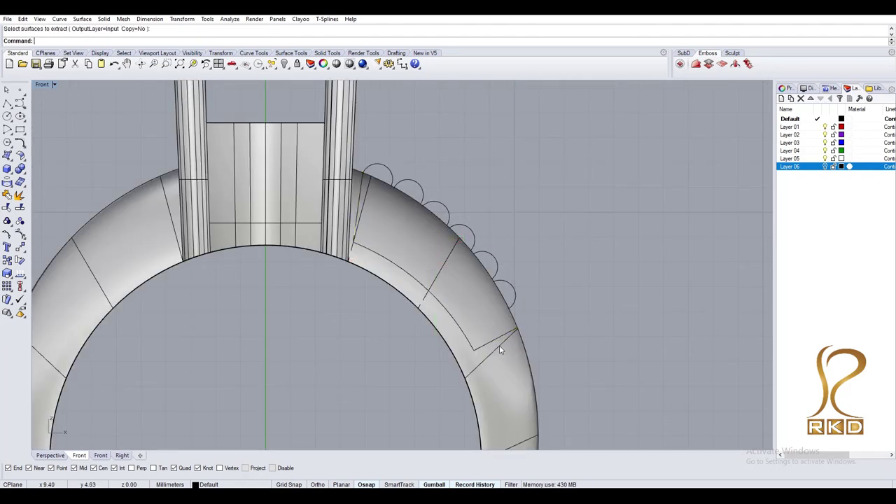
Extract the side-stone panel surface from the shank.
click(499, 345)
key(Return)
text(OS)
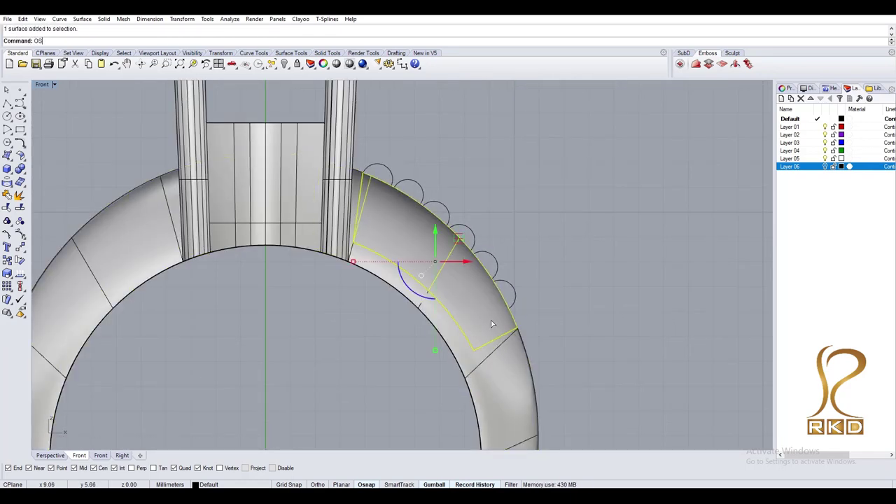
key(Return)
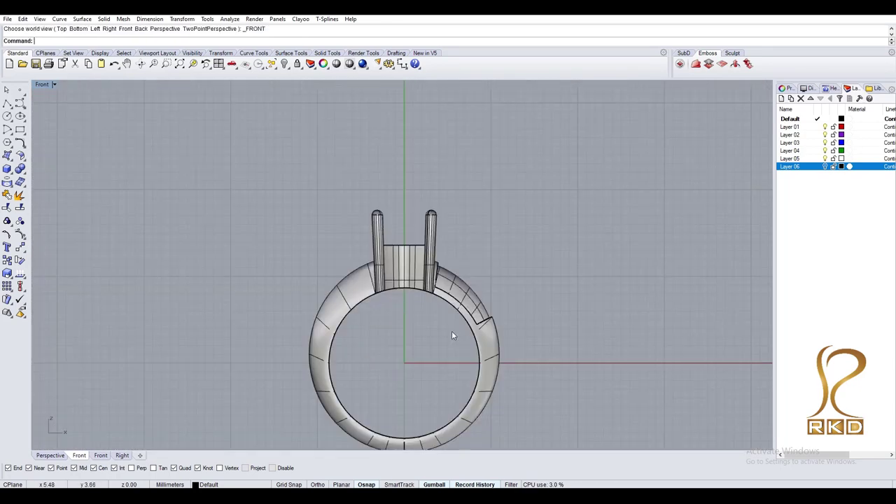
Make a CutPlane through the ring centre, extrude it into a box, and subtract the left half.
text(CutPlane)
key(Return)
click(458, 288)
key(Return)
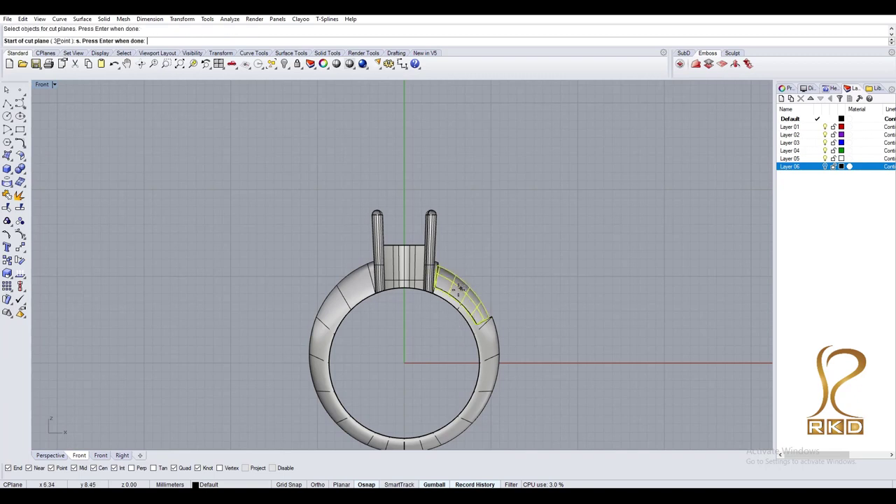
key(Escape)
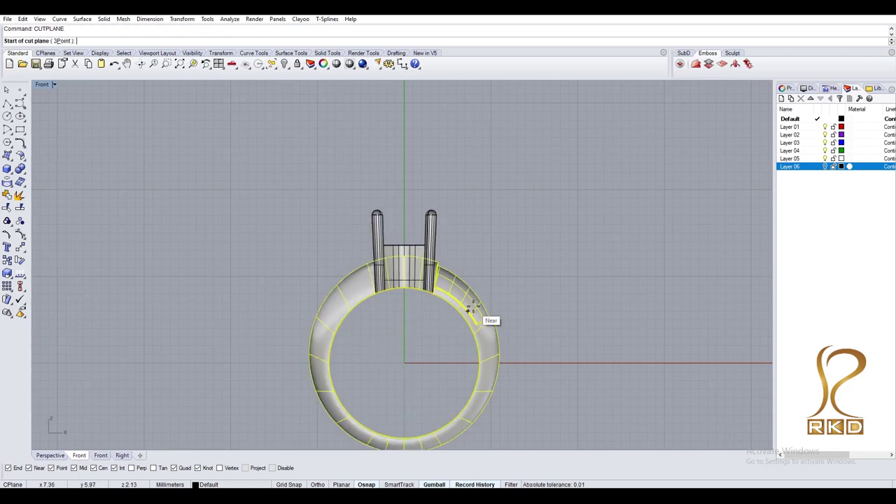
click(403, 242)
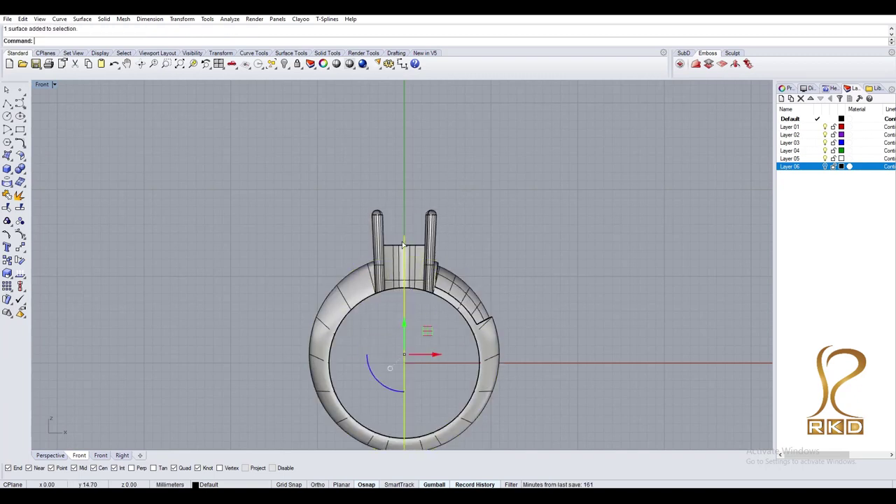
text(ExtrudeSrf)
key(Return)
click(385, 342)
key(Return)
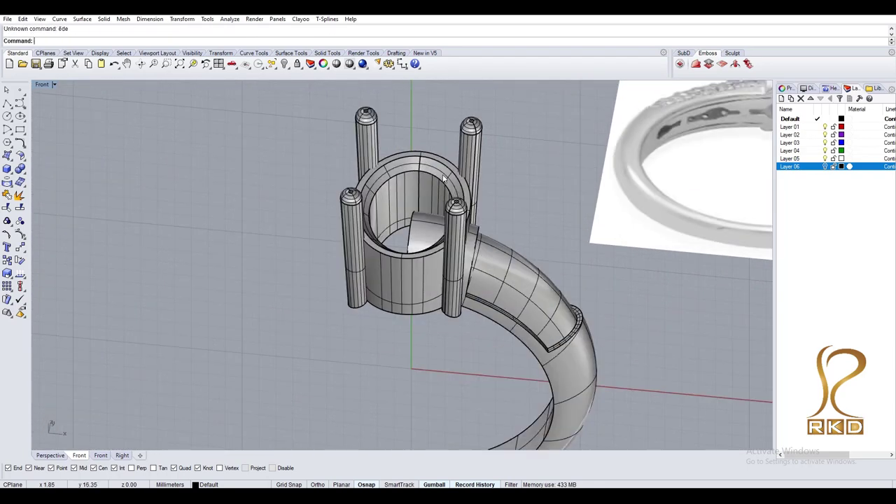
Confirm the ring head as base object, then shrink and move the reference photo beside the ring.
click(442, 179)
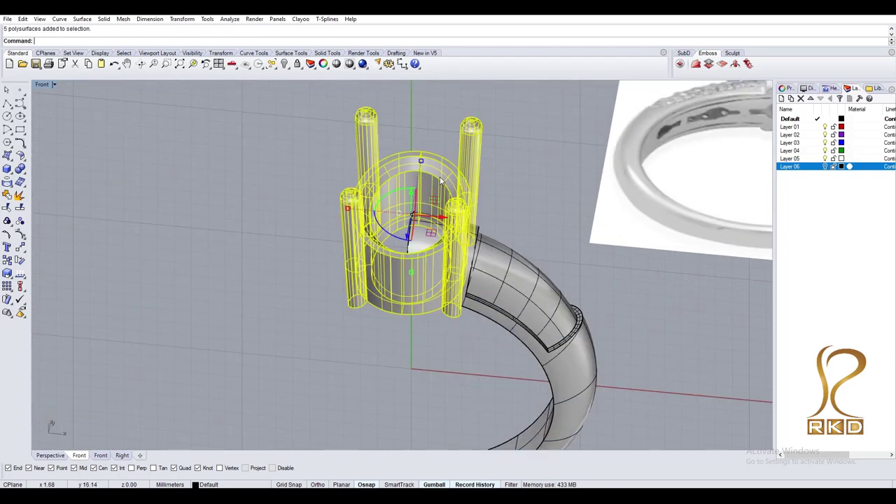
key(Return)
key(Return)
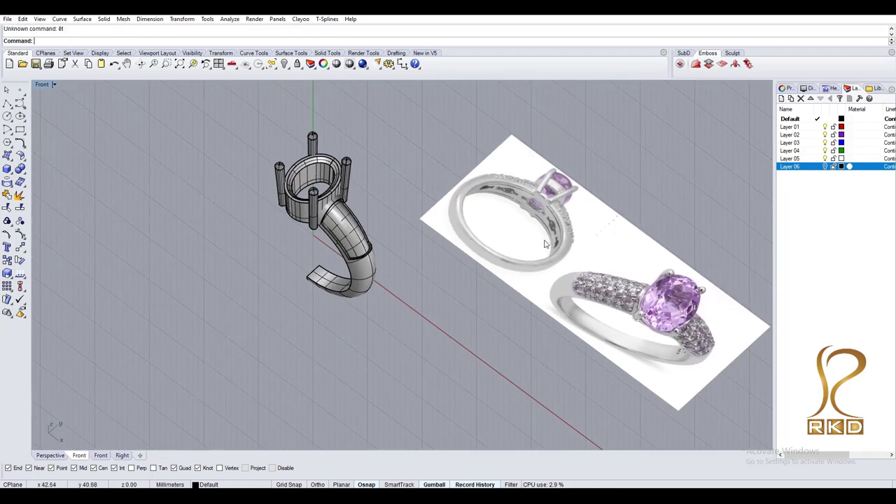
drag(611, 151, 376, 208)
text(L)
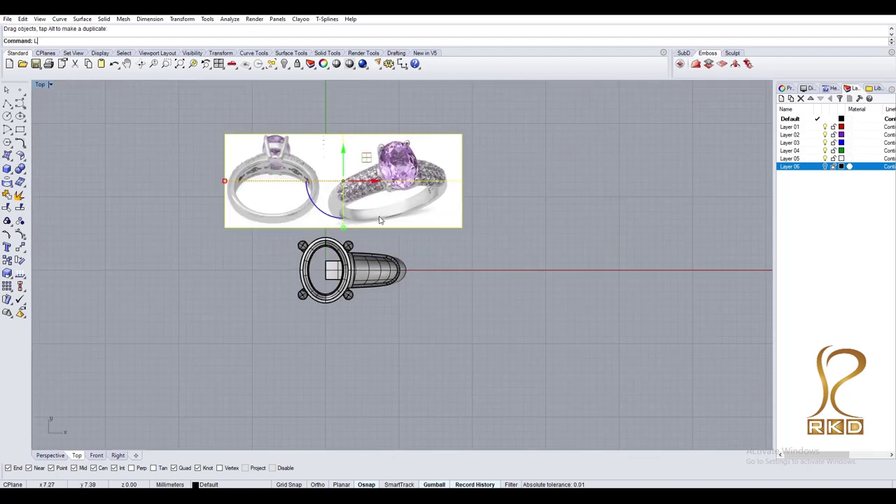
scroll(388, 269, up, 5)
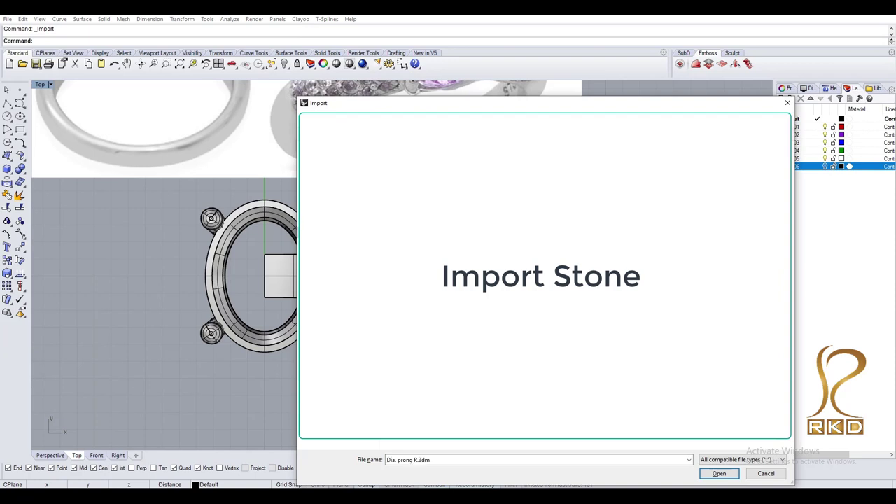
Import the Dia. prong R.3dm stone and set its base and reference points for orienting.
key(Return)
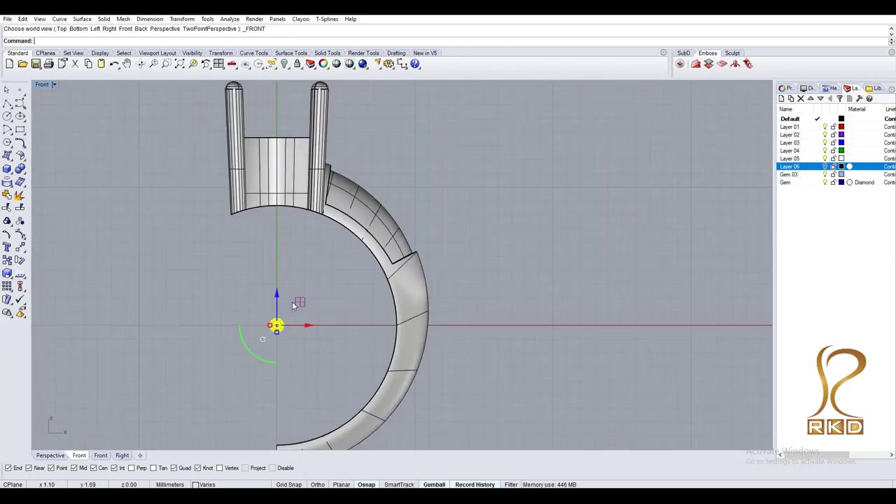
click(276, 326)
click(428, 214)
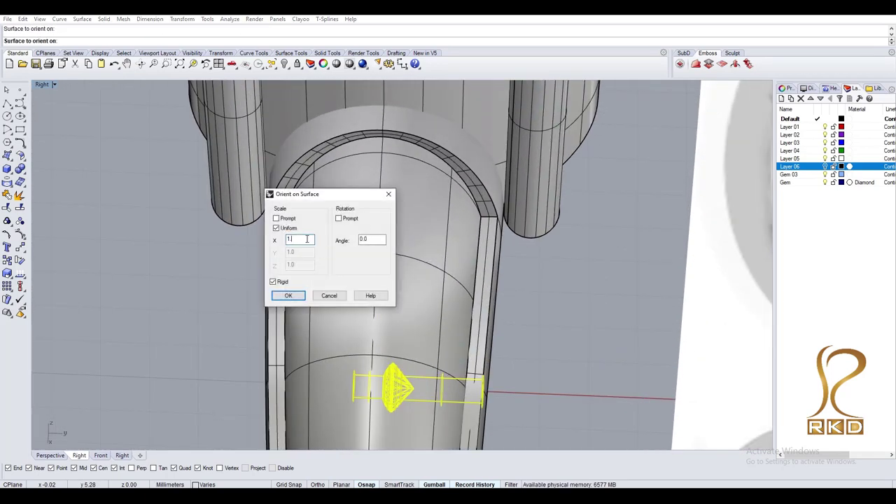
With snaps off, drop four stone copies down the shank at uniform scale and zero rotation.
key(Return)
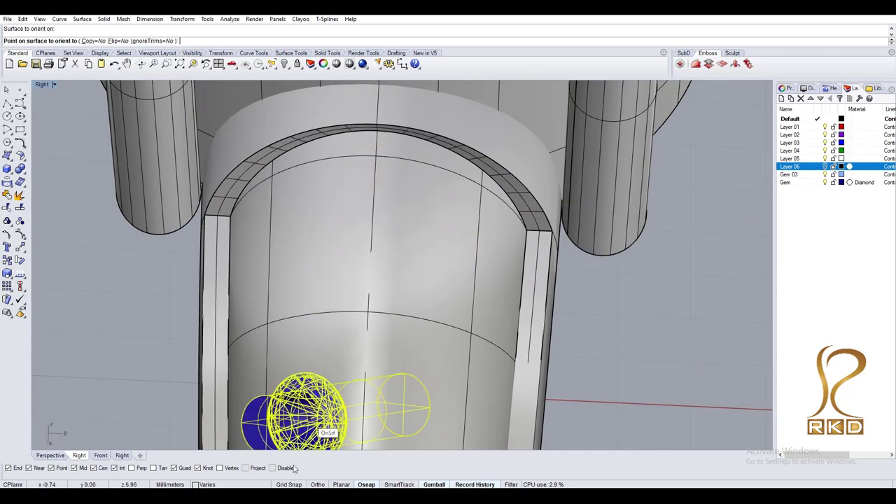
click(272, 467)
text(c)
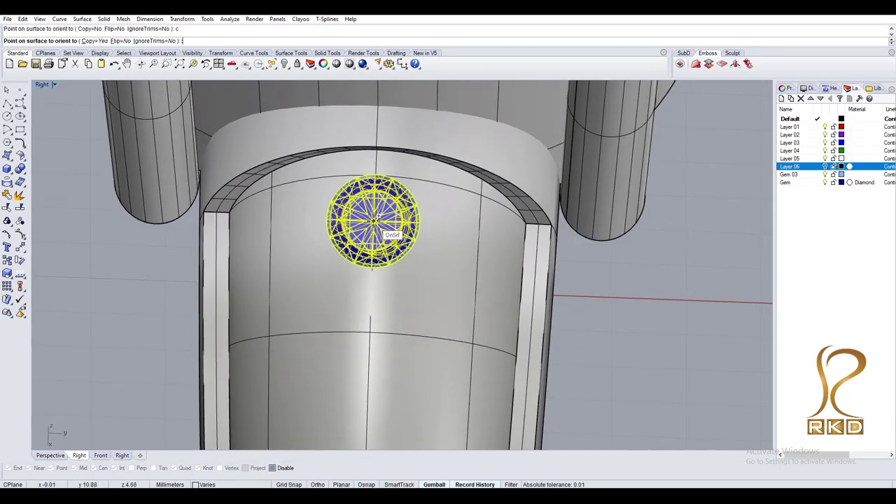
click(373, 221)
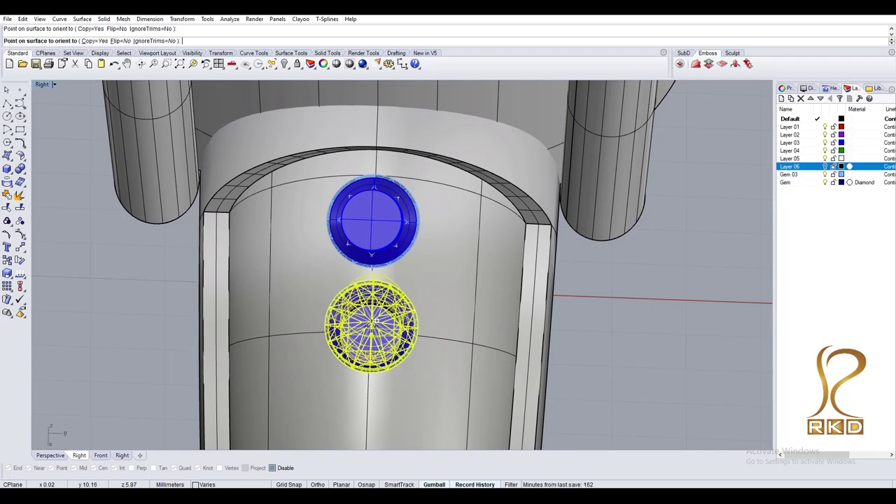
right_drag(376, 321, 360, 259)
click(371, 200)
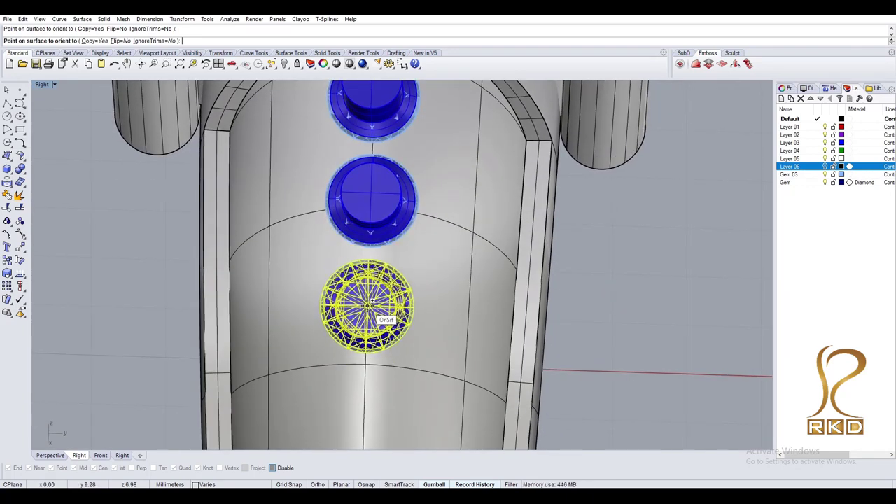
click(369, 302)
mouse_move(360, 326)
right_down()
mouse_move(362, 268)
mouse_move(361, 282)
right_up()
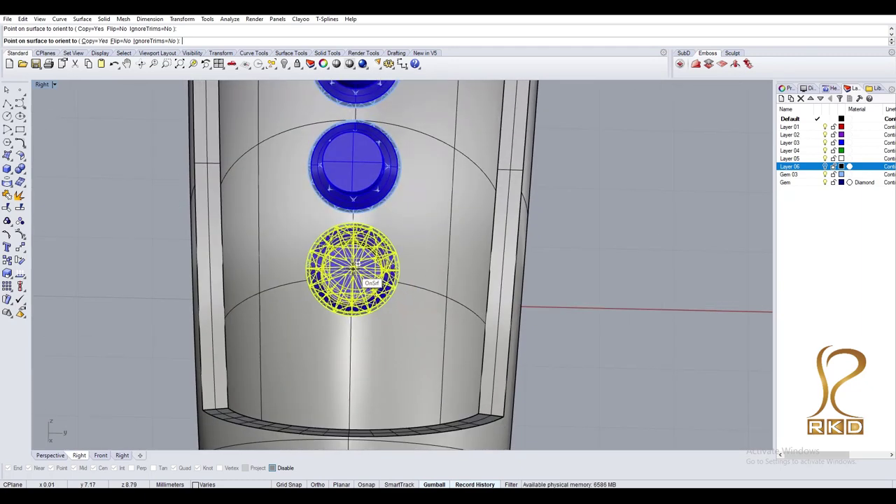
click(353, 269)
From an angled view, place two more gem settings beside the earlier ones on the shank.
right_drag(355, 369, 369, 317)
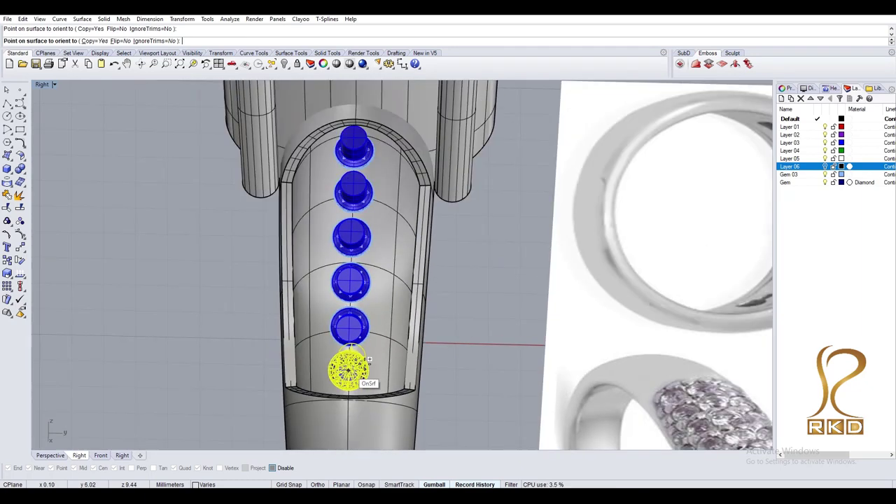
scroll(420, 229, up, 2)
scroll(430, 206, up, 2)
scroll(455, 200, up, 3)
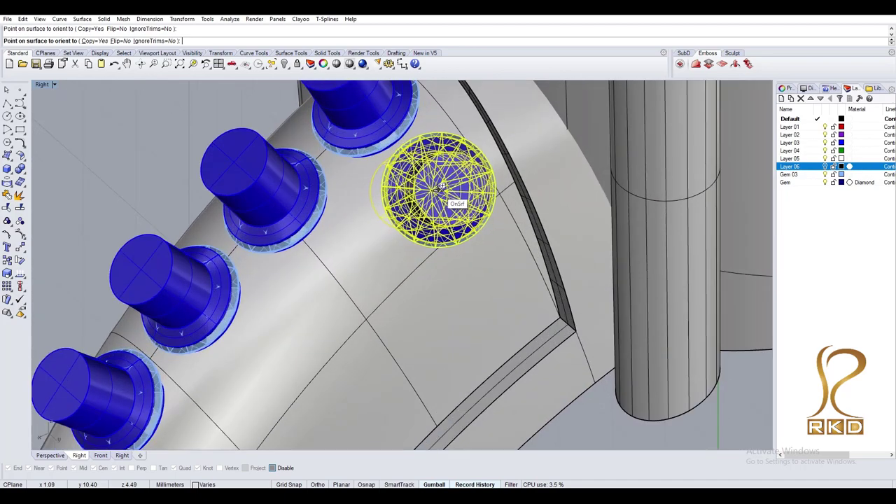
click(447, 199)
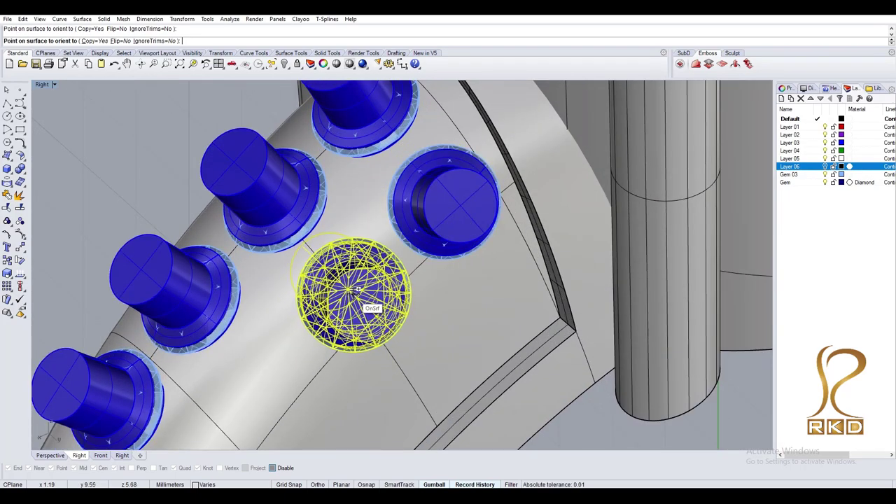
scroll(357, 288, down, 3)
scroll(357, 265, up, 3)
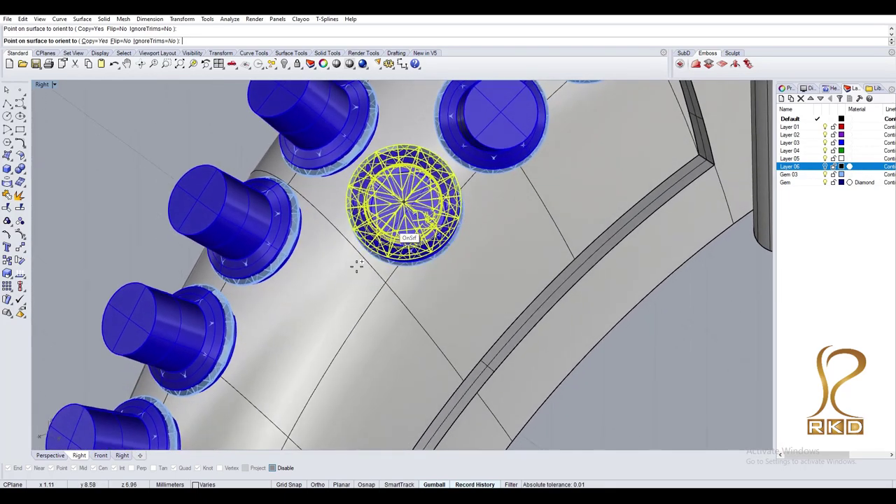
scroll(336, 320, down, 2)
scroll(349, 300, up, 2)
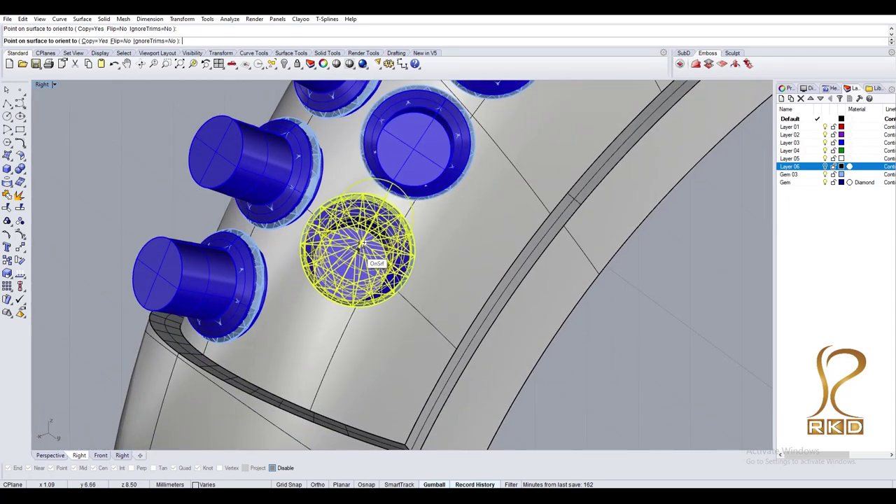
scroll(362, 243, down, 2)
scroll(492, 198, down, 3)
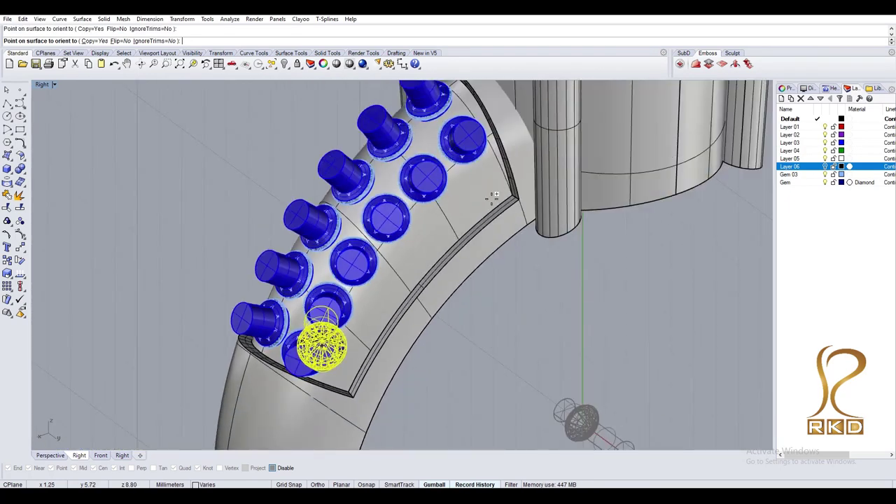
scroll(476, 217, up, 2)
scroll(451, 231, up, 2)
scroll(454, 234, up, 1)
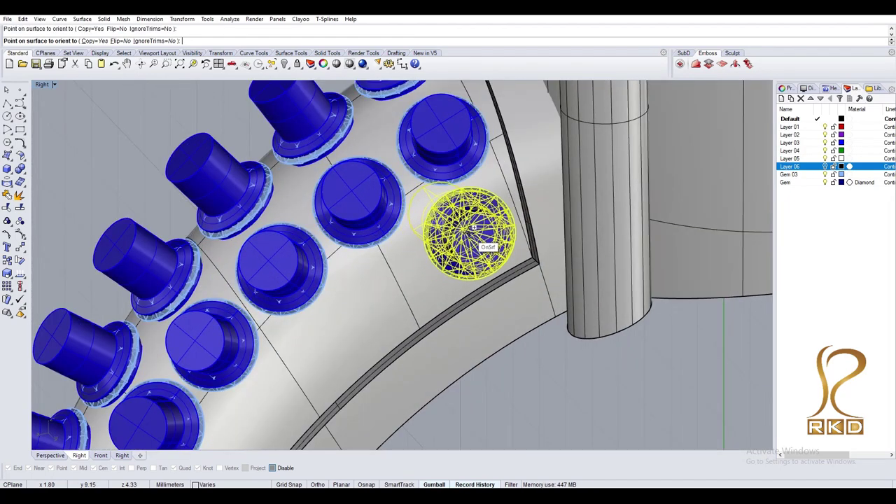
click(472, 227)
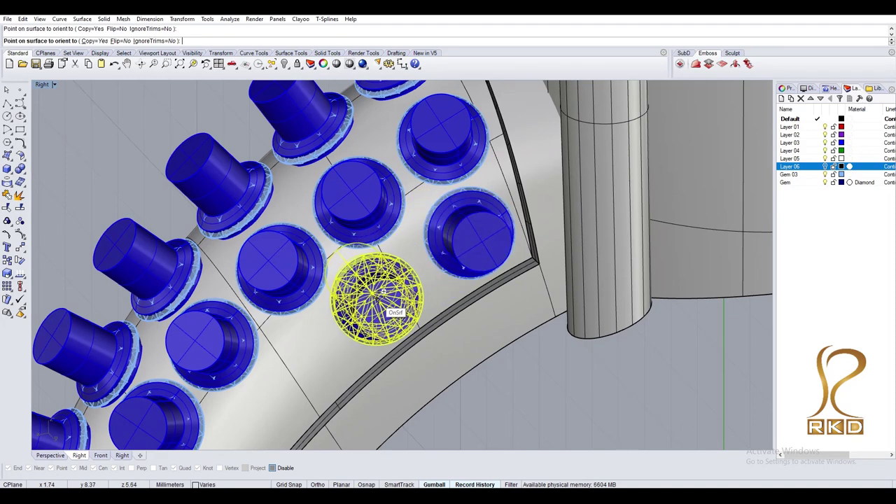
Pick the shank surface again for the next placements at 1.25 uniform scale.
right_drag(387, 287, 417, 241)
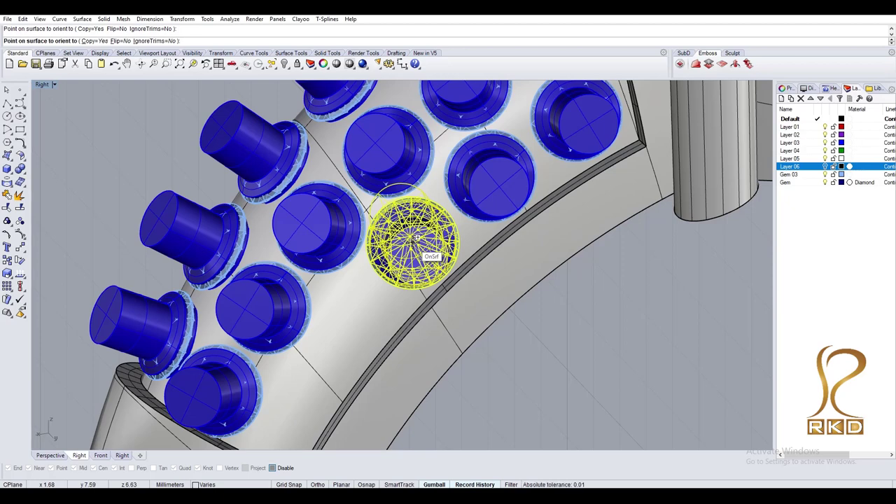
scroll(416, 238, down, 2)
click(420, 196)
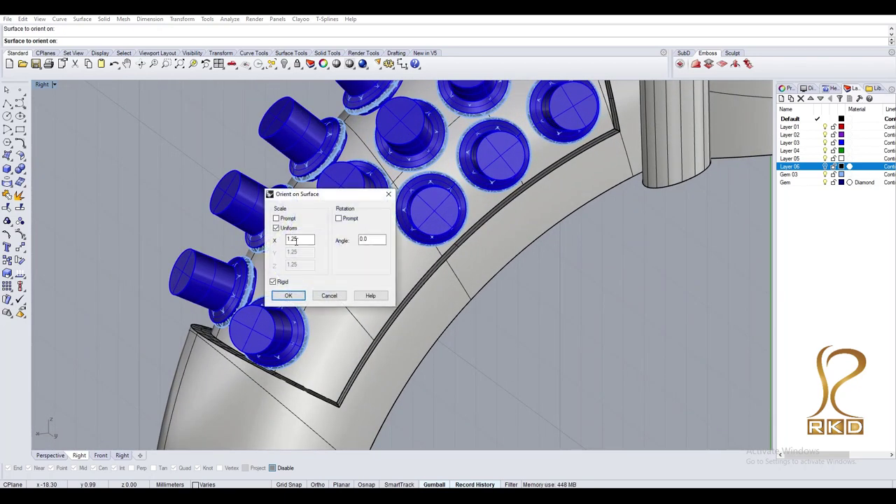
text(1)
Confirm the 1.25 scale placement and window-select the gem settings from the top and side views.
key(Return)
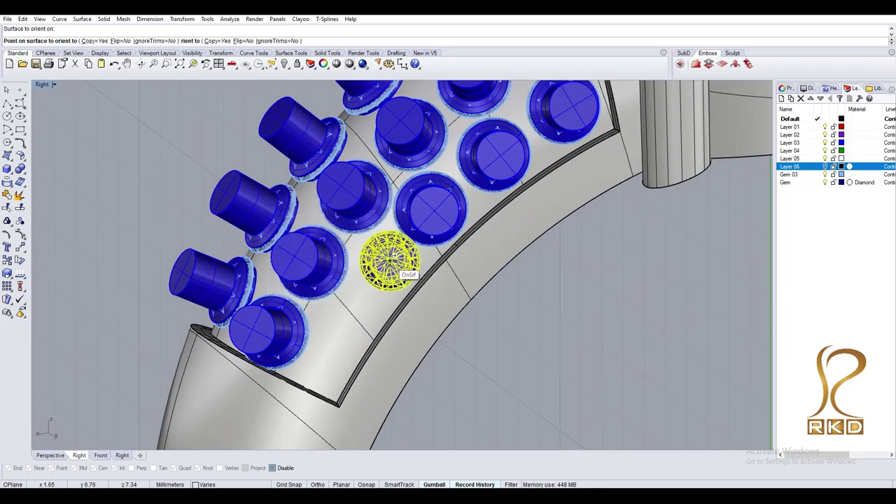
scroll(378, 273, up, 3)
right_drag(376, 273, 336, 316)
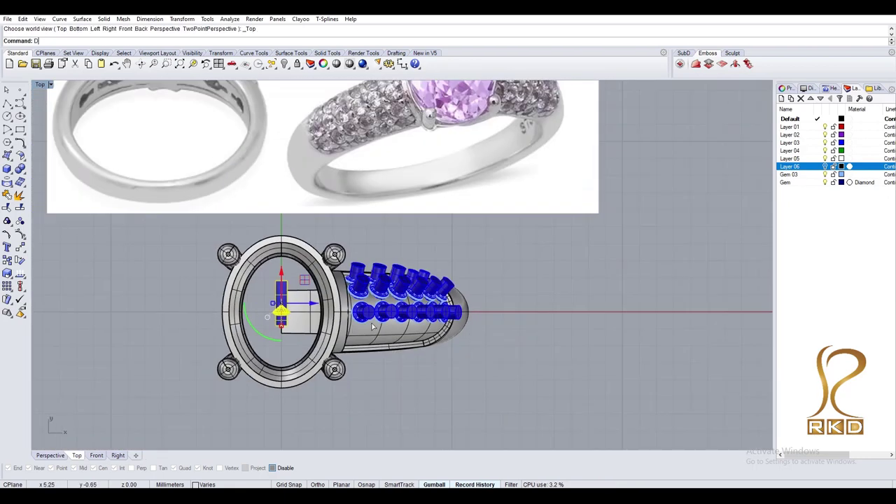
drag(354, 130, 424, 356)
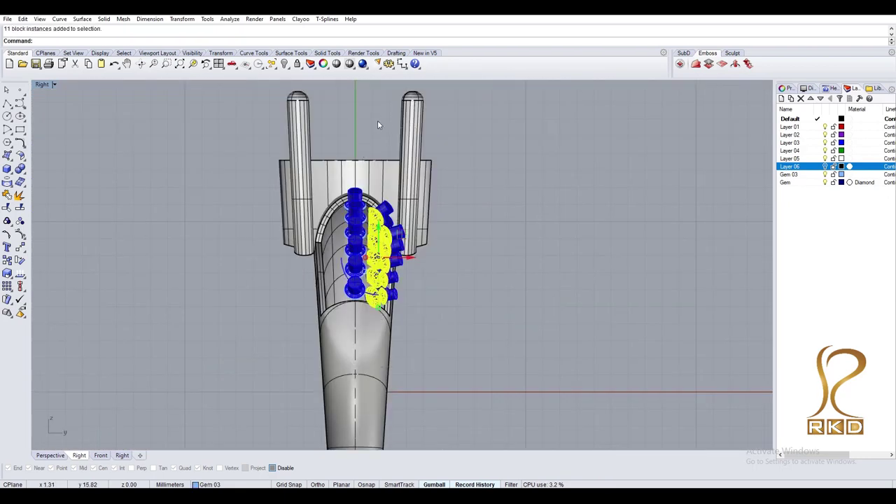
key(ctrl+F1)
drag(498, 379, 328, 352)
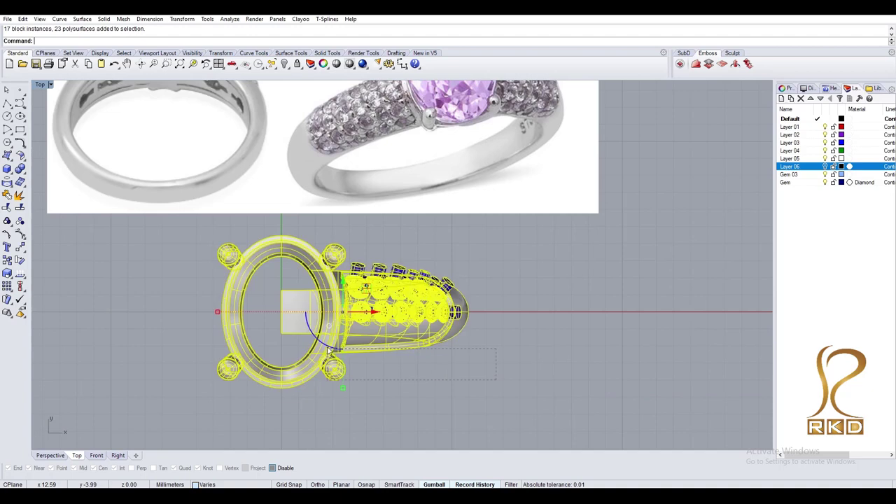
key(ctrl+F3)
key(Escape)
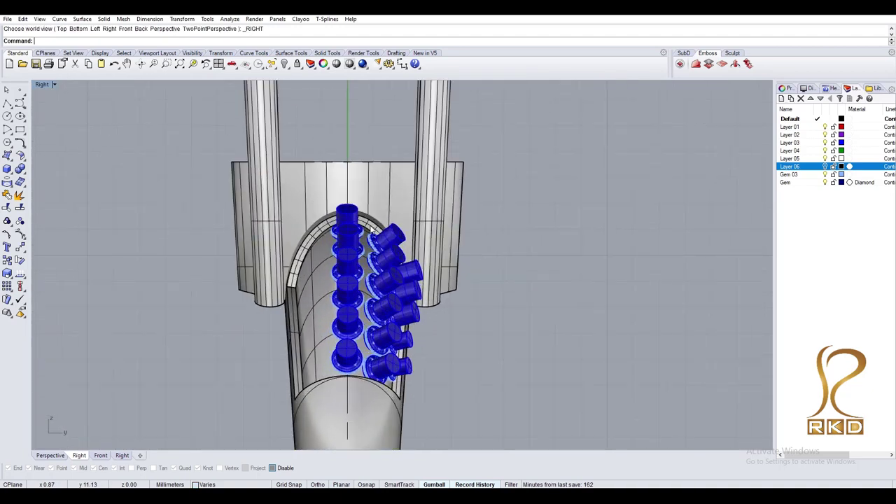
Select only the gem settings, leaving out the head posts and shank band, and group them.
drag(341, 126, 506, 481)
drag(428, 294, 421, 298)
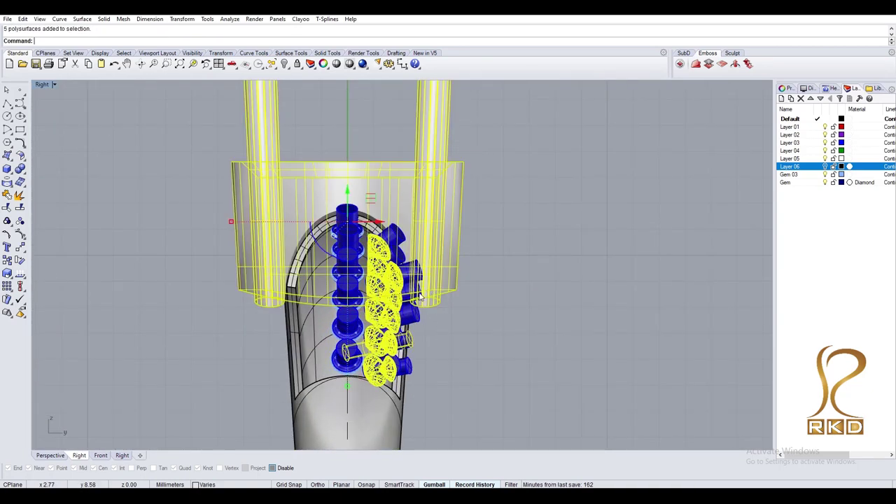
drag(393, 450, 393, 450)
ctrl+click(432, 203)
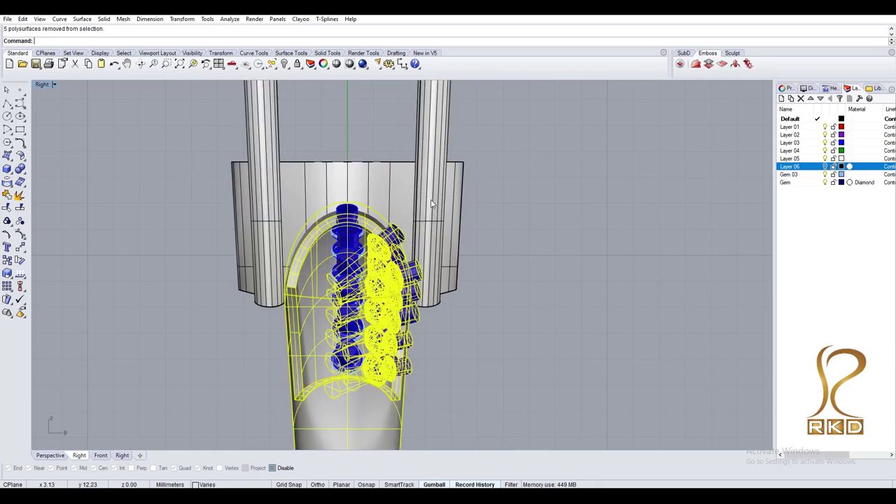
ctrl+click(297, 242)
text(Mi)
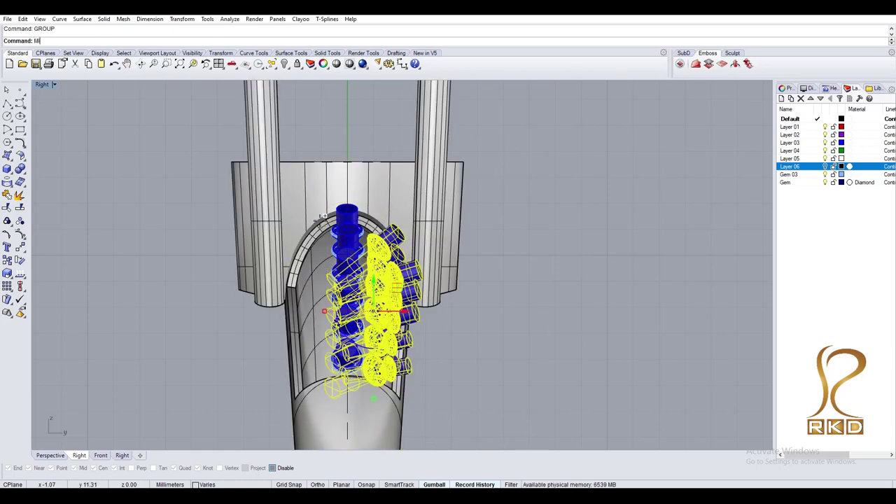
key(Return)
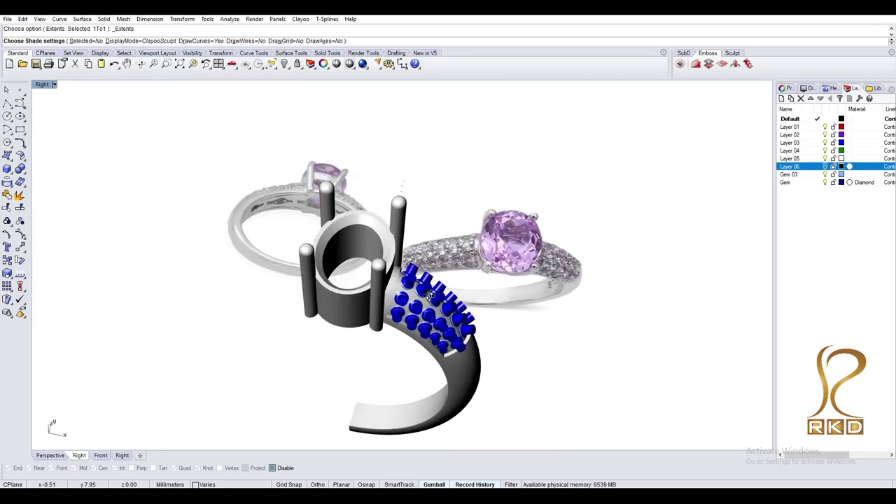
In Front view, extrude the profile, delete the arc, move the piece and fillet its edges at 0.23.
key(Escape)
text(0)
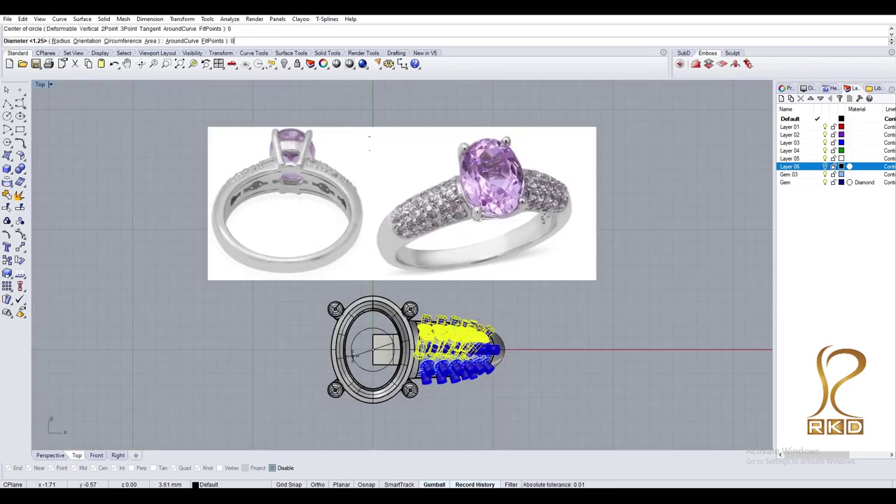
key(ctrl+F2)
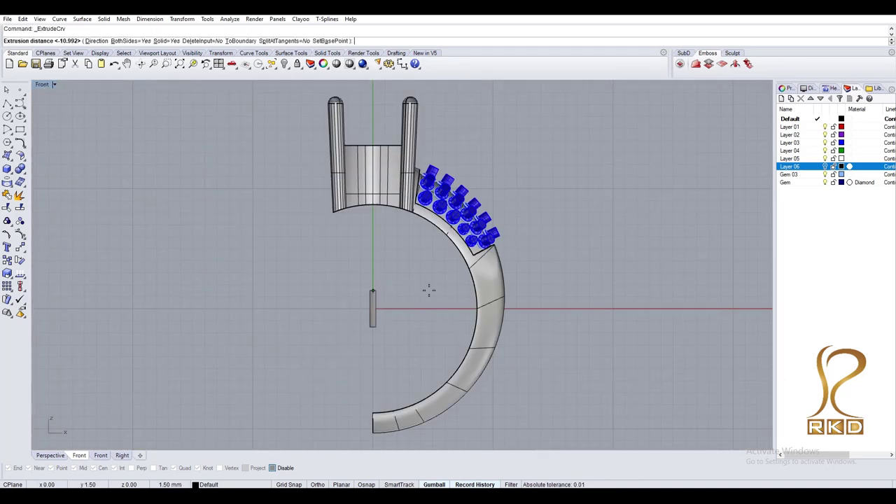
key(Delete)
scroll(399, 308, up, 4)
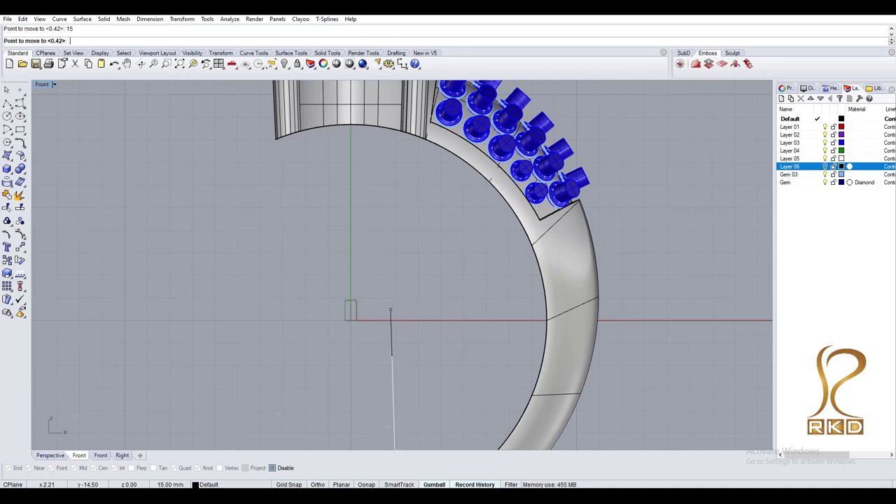
key(Return)
scroll(390, 354, up, 3)
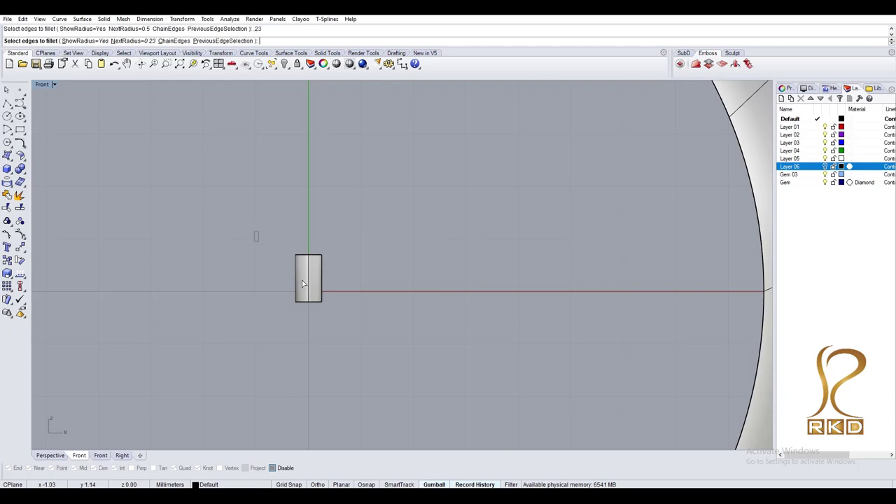
In Top view, scale the piece down to a 1.25 mm diameter.
key(ctrl+F1)
scroll(321, 362, up, 3)
click(310, 410)
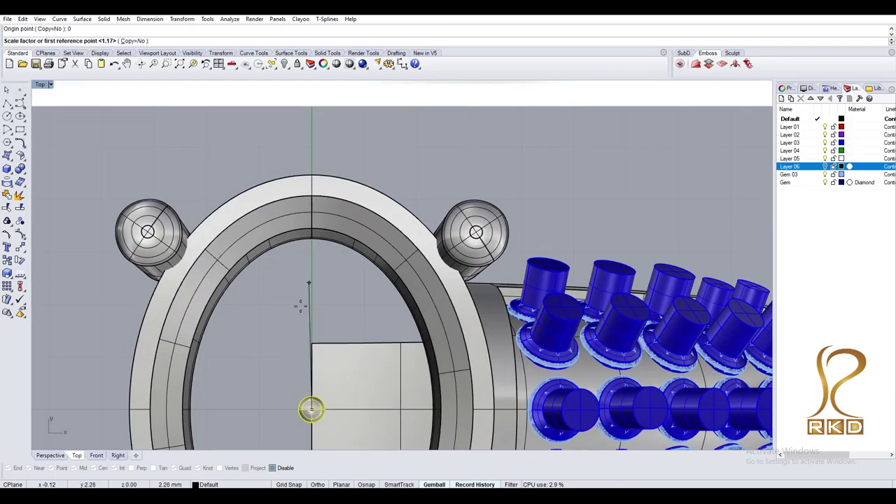
click(301, 308)
scroll(307, 294, down, 3)
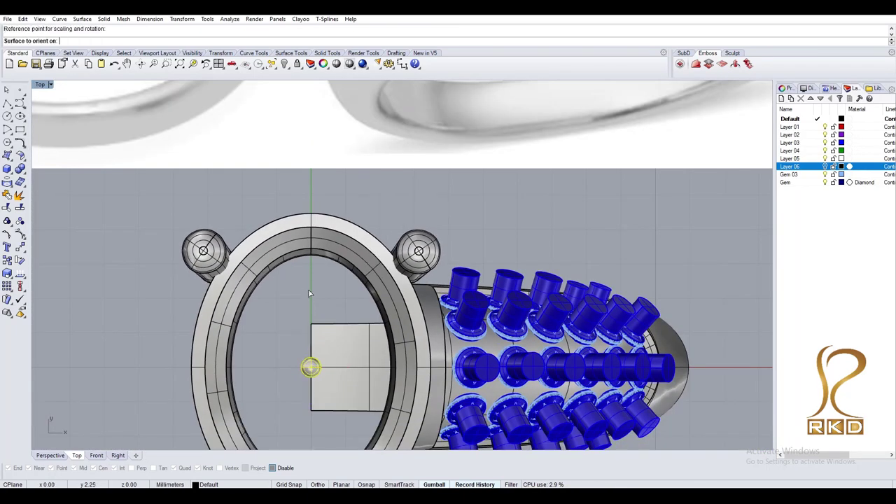
Orient small grey gems onto the shank surface, placing seven of them between the blue settings.
key(ctrl+F3)
right_drag(417, 272, 394, 267)
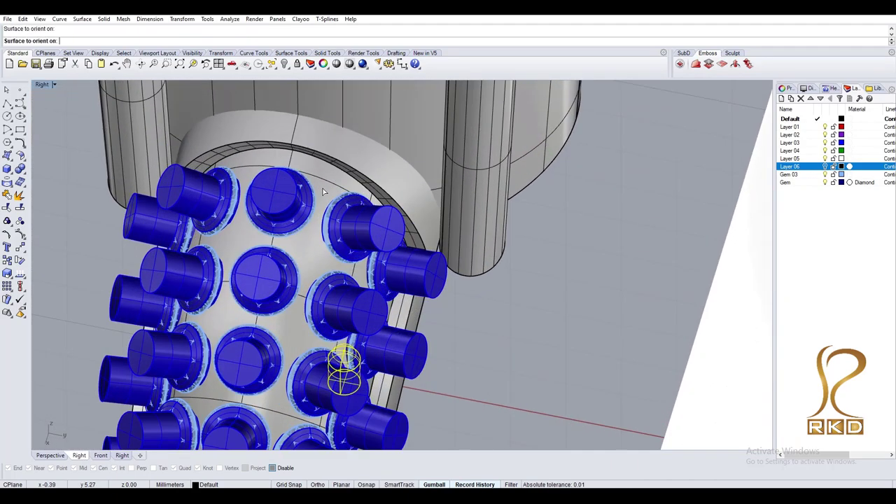
click(324, 191)
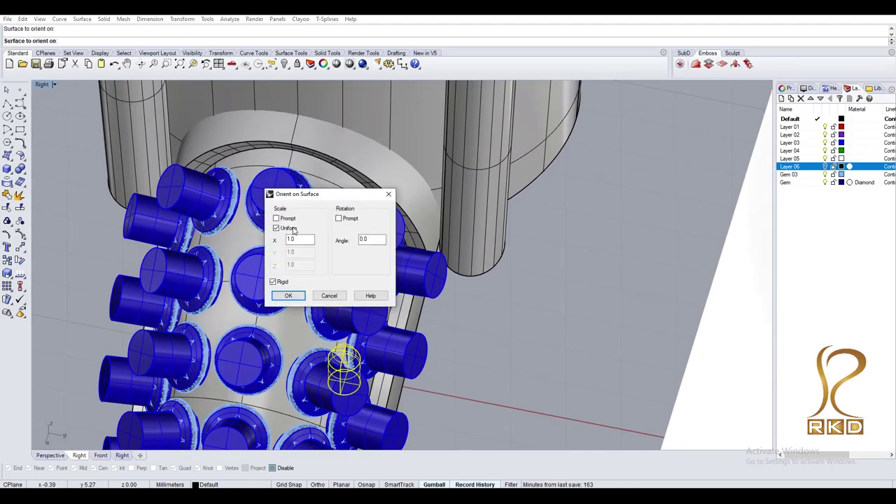
click(287, 296)
scroll(219, 330, up, 5)
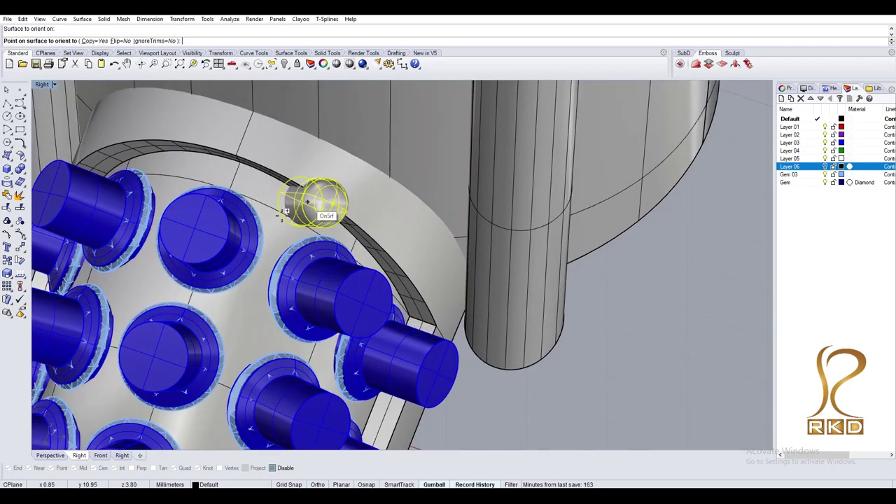
click(284, 231)
mouse_move(279, 229)
right_down()
mouse_move(184, 240)
mouse_move(184, 290)
mouse_move(314, 216)
mouse_move(290, 224)
mouse_move(296, 214)
mouse_move(230, 195)
right_up()
click(177, 200)
scroll(290, 223, up, 3)
click(255, 183)
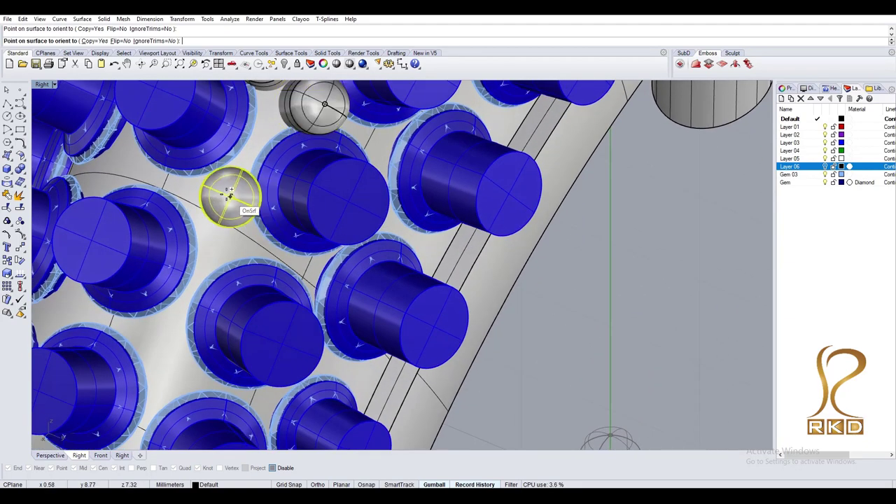
click(201, 198)
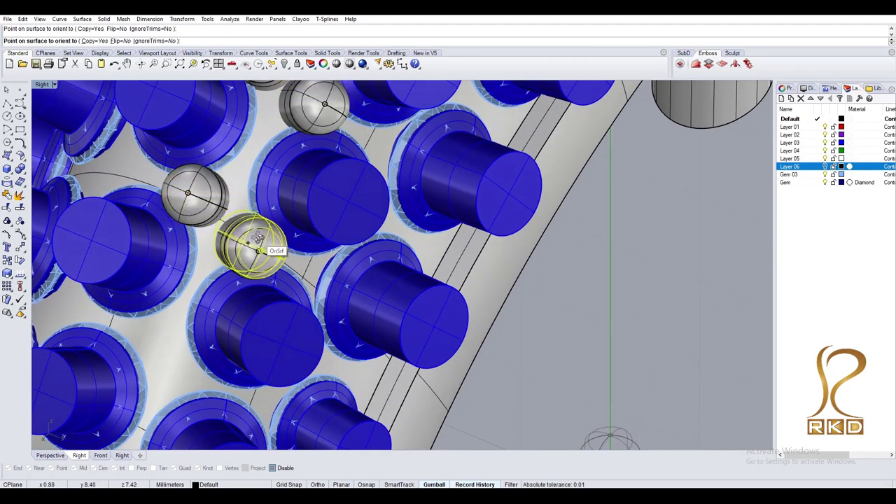
click(258, 241)
shift+right_drag(257, 241, 336, 187)
mouse_move(233, 283)
shift+right_down()
mouse_move(184, 281)
mouse_move(492, 241)
mouse_move(495, 203)
shift+right_up()
click(182, 280)
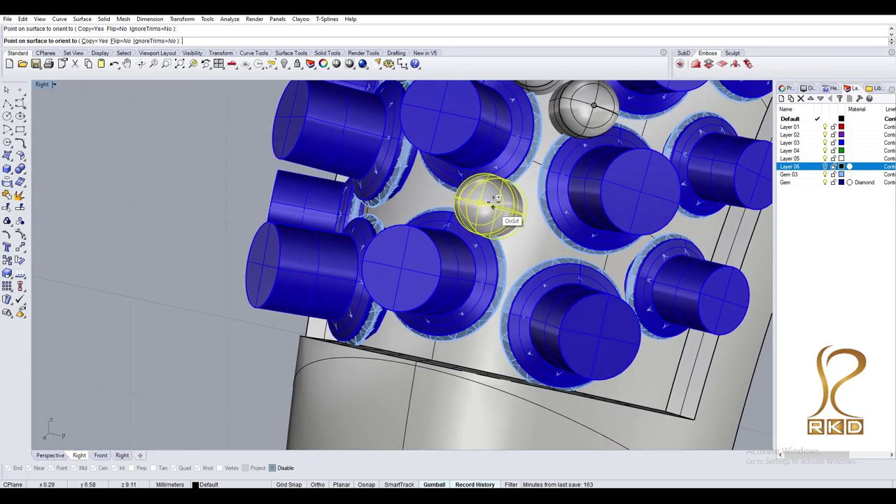
Place another accent stone, set its base point at 0, and pick the shank as target surface.
click(495, 209)
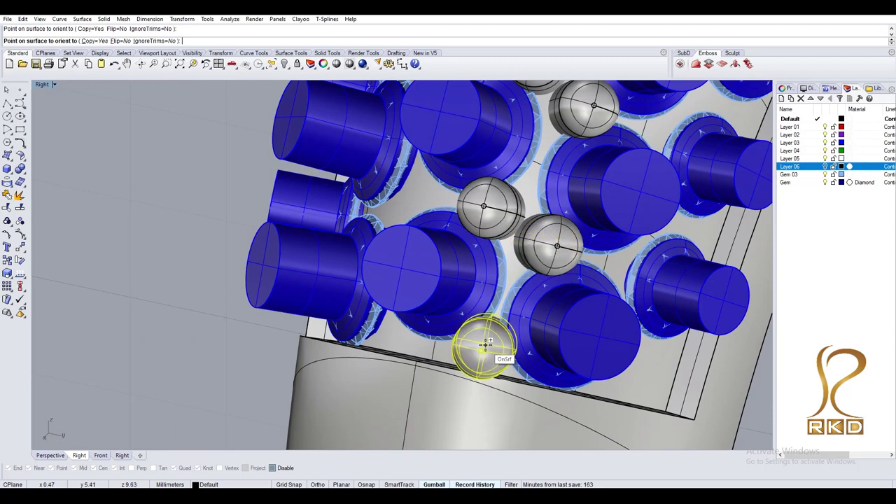
text(f)
key(Return)
text(0)
key(Return)
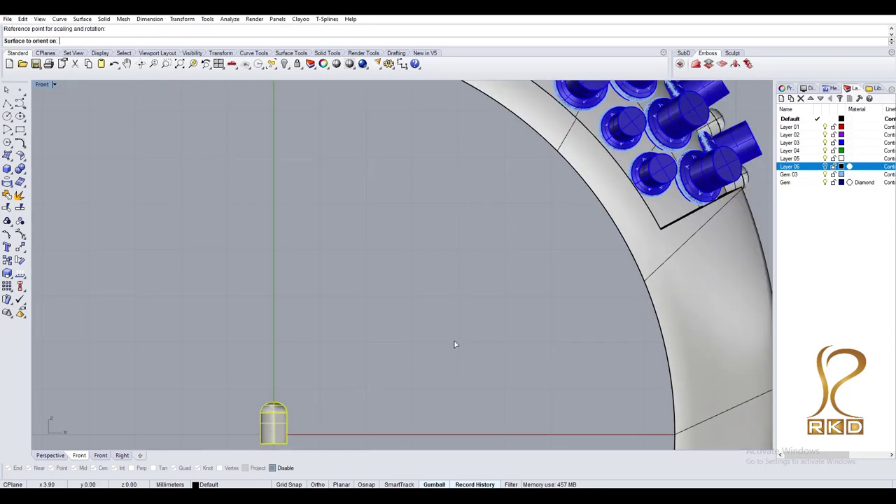
right_click(454, 343)
right_click(454, 341)
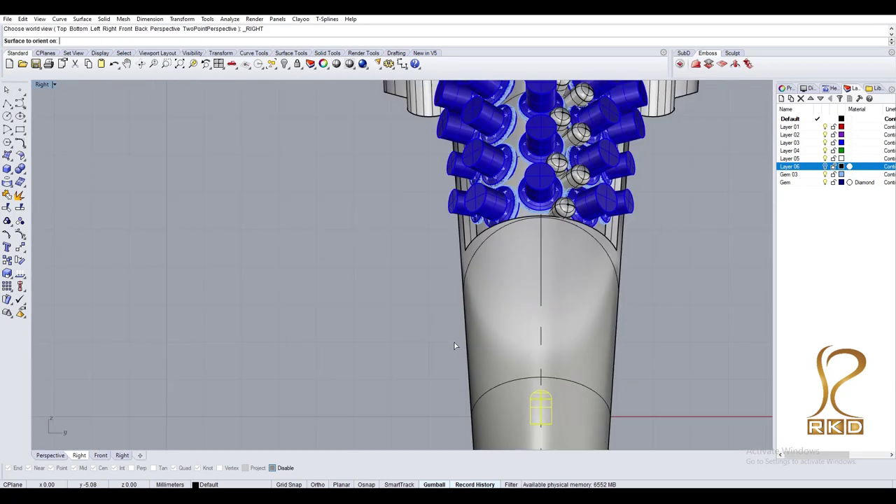
scroll(459, 252, up, 3)
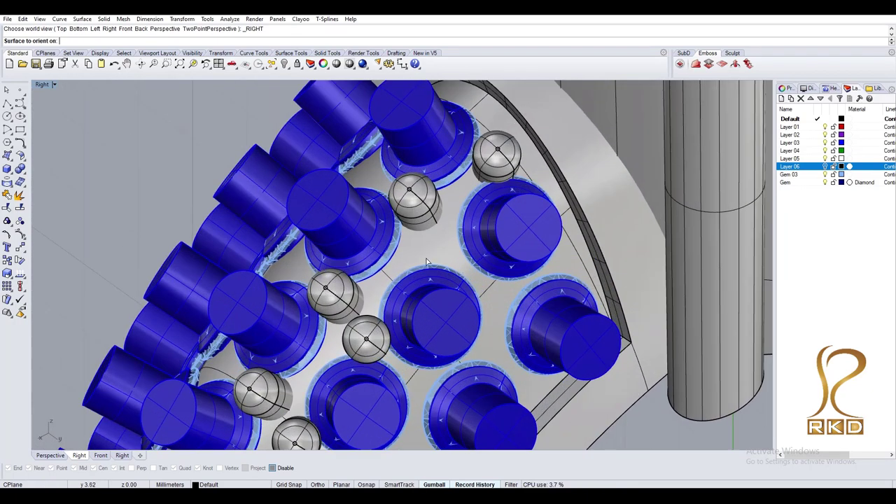
click(437, 252)
click(288, 298)
Set one more accent stone on the shank, then pick the shank surface again from Front view.
scroll(455, 245, up, 2)
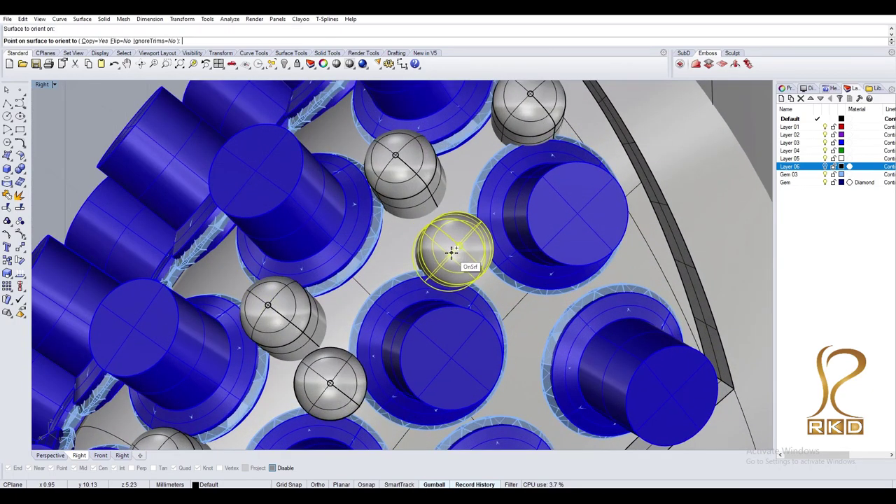
click(455, 250)
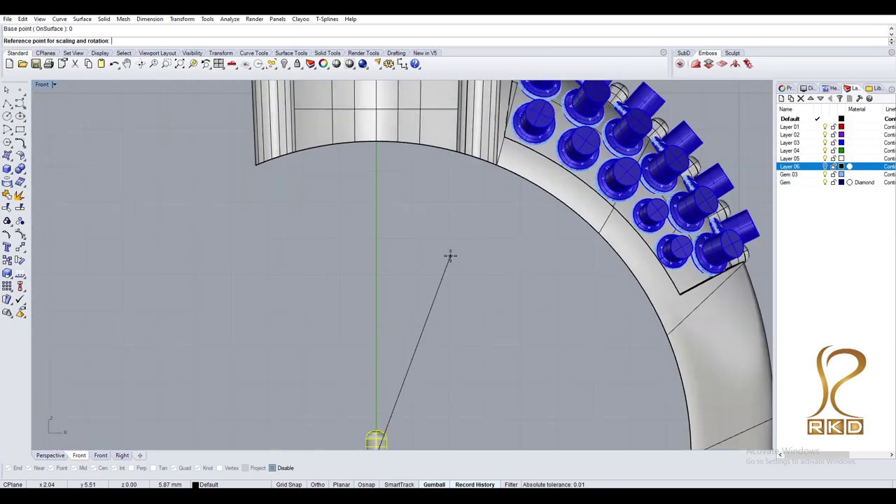
click(452, 260)
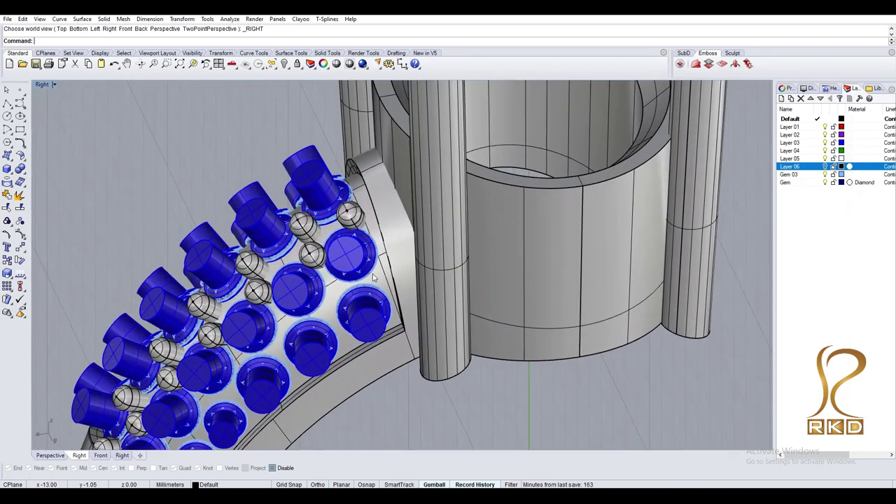
click(373, 278)
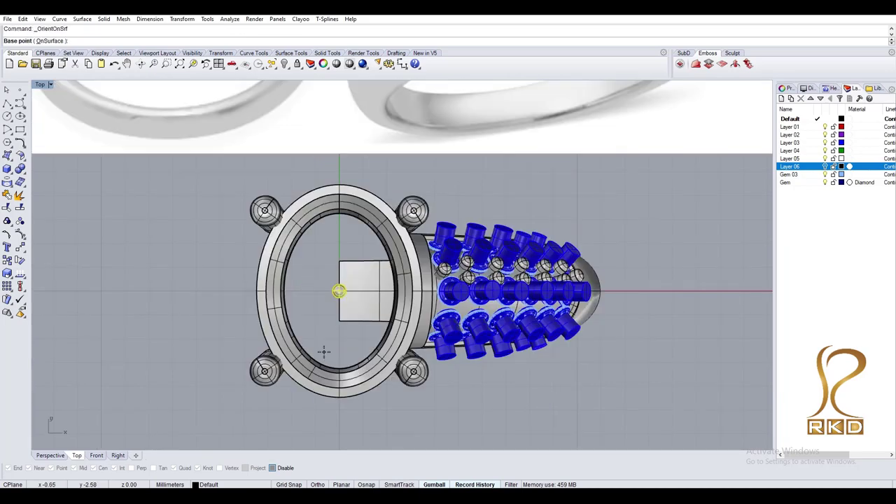
scroll(391, 217, up, 3)
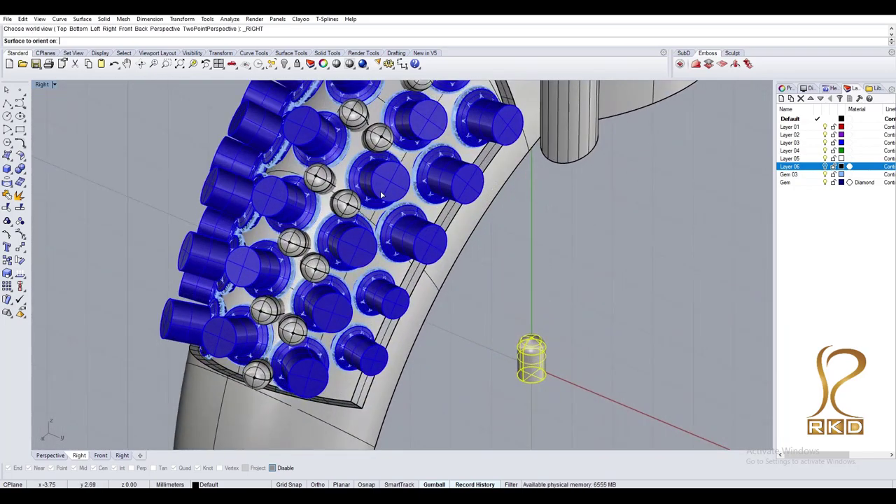
scroll(392, 217, up, 3)
scroll(391, 217, up, 3)
click(393, 219)
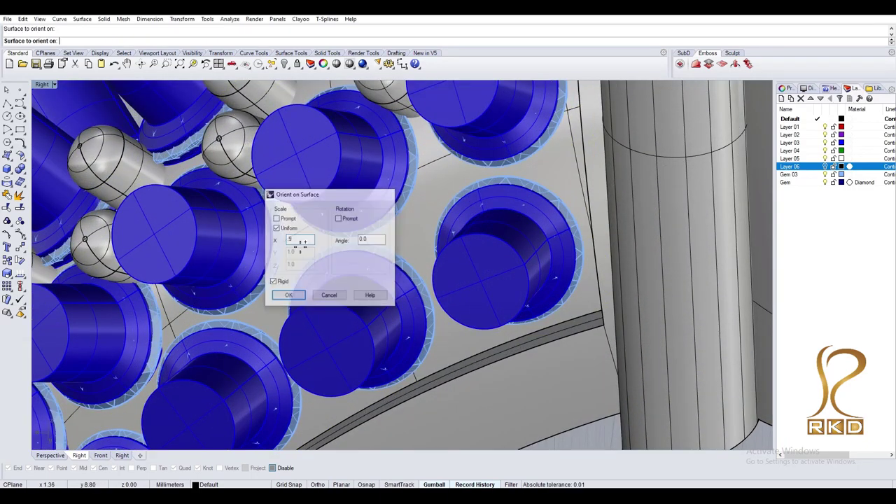
Drop accent stones into six gaps between cutters, beginning beside the edge cutter.
key(Return)
scroll(549, 171, down, 2)
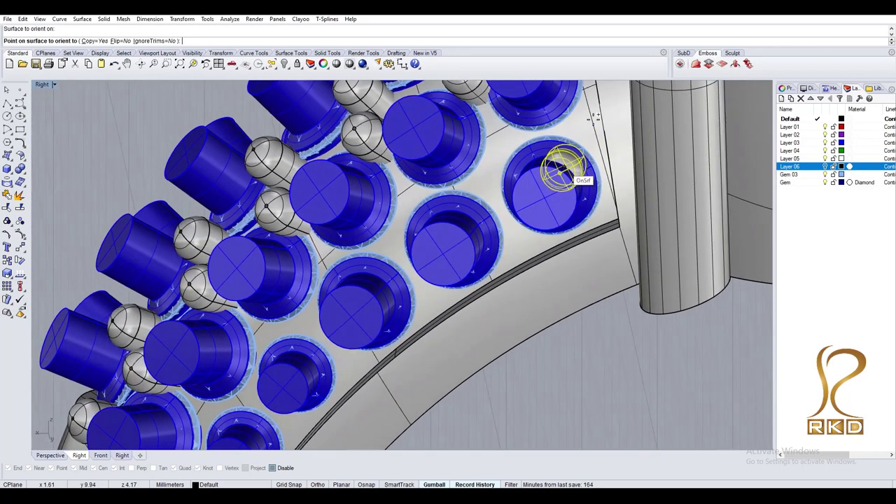
scroll(560, 168, up, 2)
scroll(567, 136, up, 2)
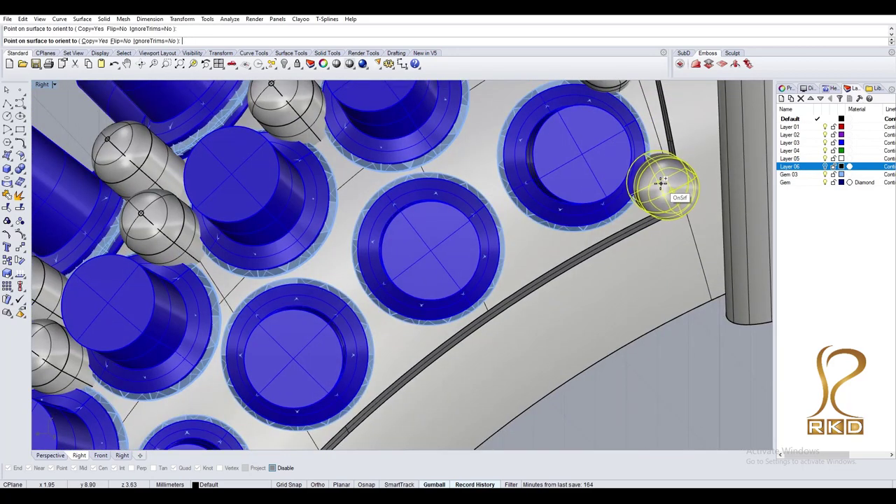
click(670, 190)
click(527, 242)
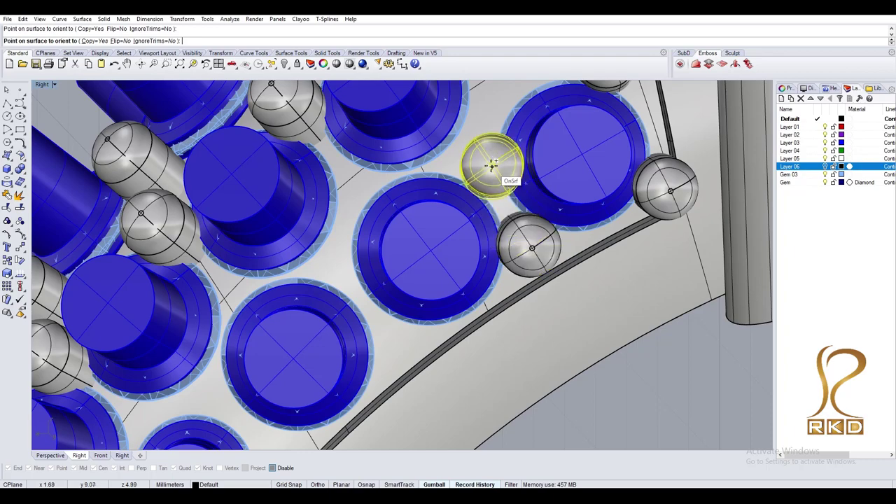
click(473, 160)
key(Down)
key(Down)
key(Down)
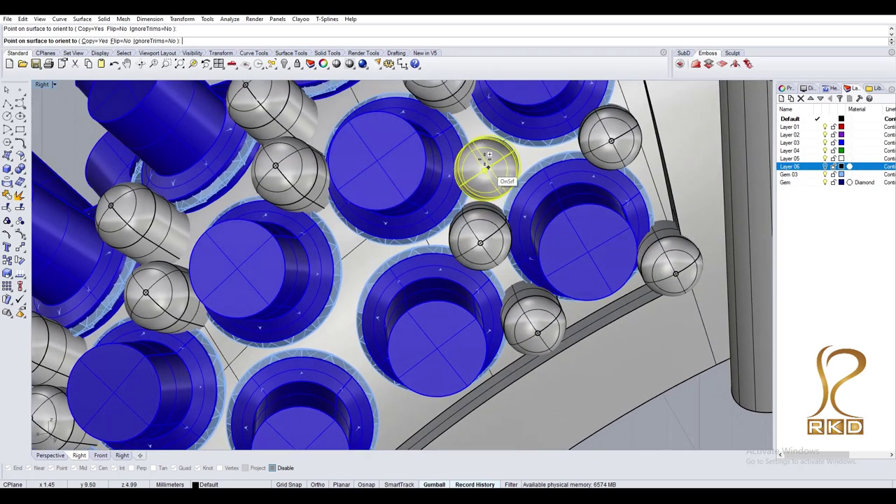
click(488, 157)
key(Up)
key(Up)
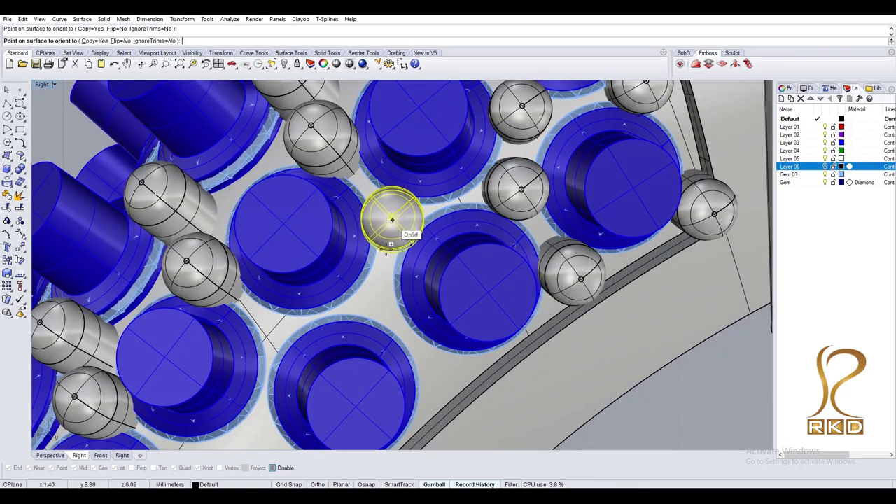
click(392, 220)
click(378, 299)
key(Up)
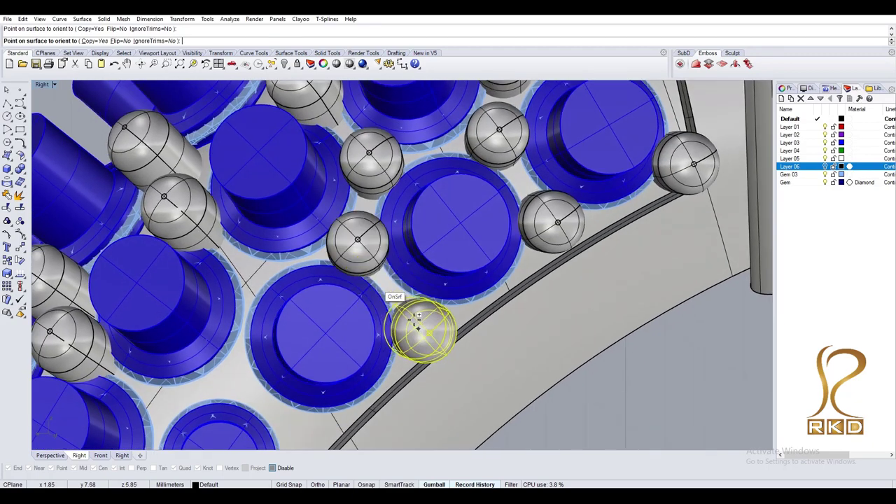
key(Up)
Fill the remaining gaps out to the band's edge and lower corner, reaching 29 pins.
click(631, 208)
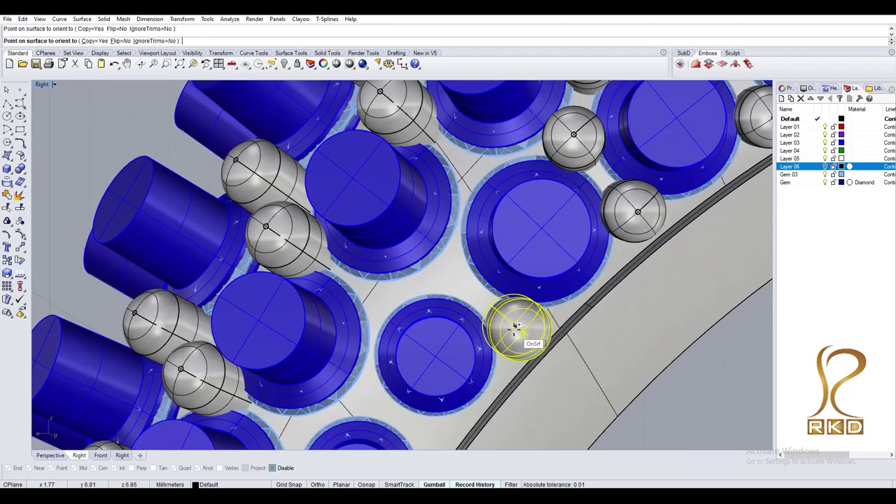
click(450, 272)
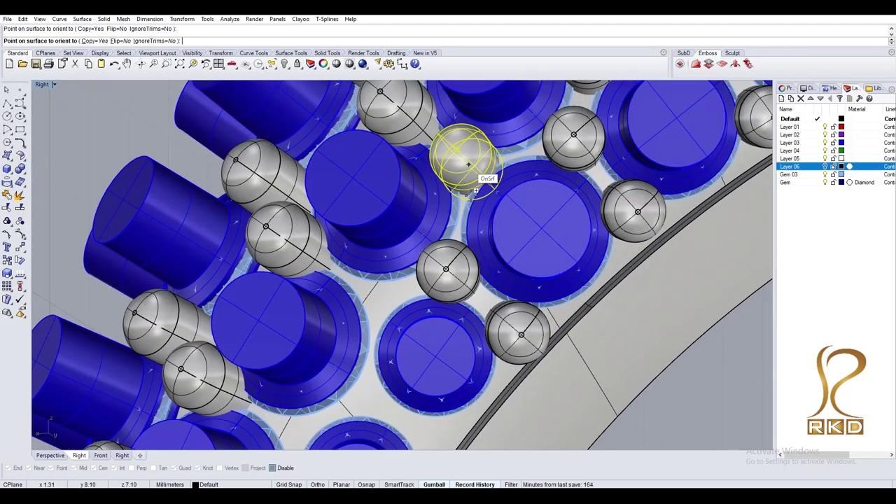
click(459, 154)
key(Up)
click(451, 251)
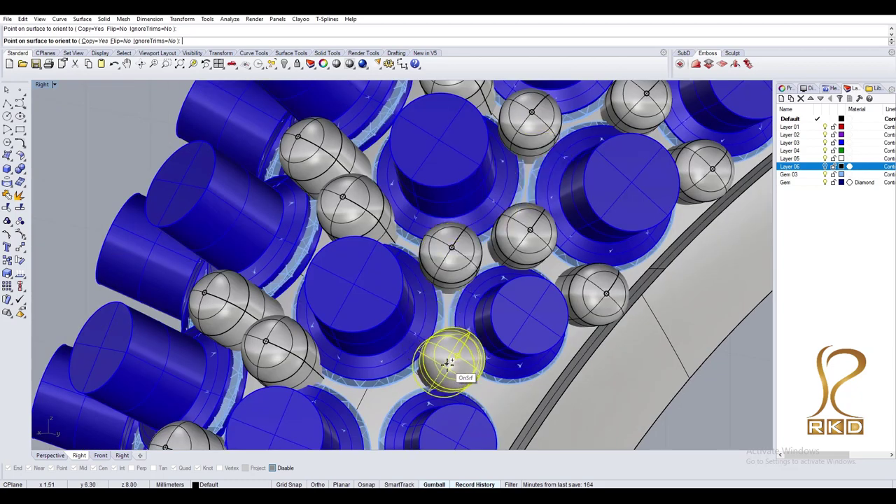
click(448, 360)
key(Down)
key(Right)
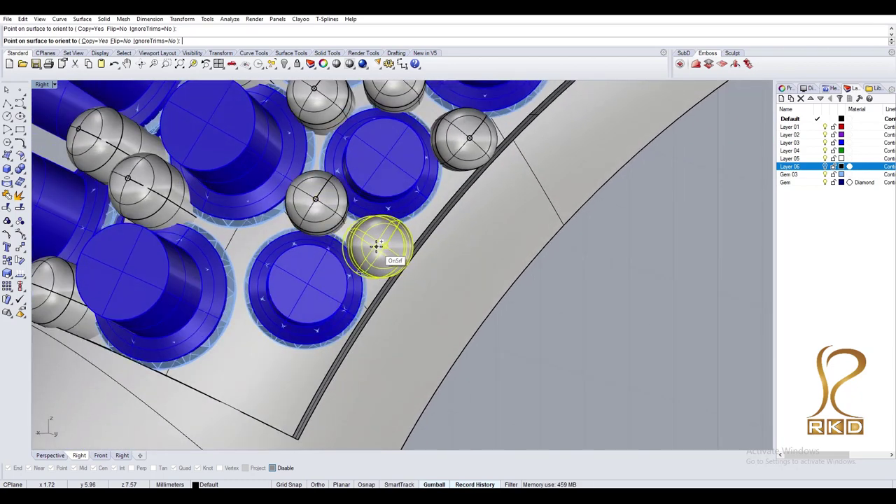
click(383, 245)
click(291, 373)
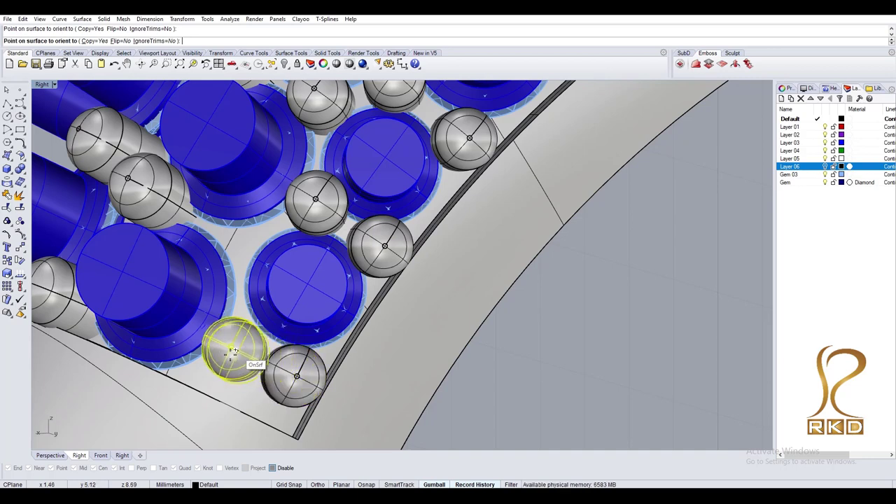
click(235, 333)
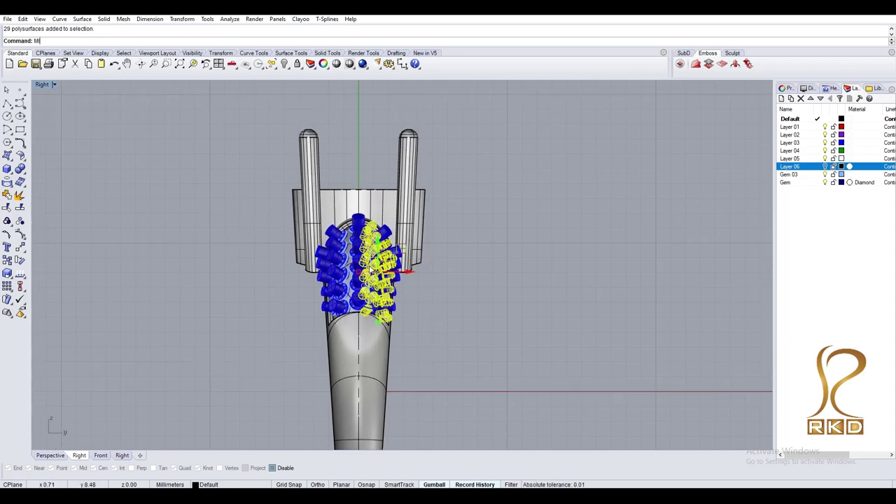
Mirror the stone-set shank half across the centre at 0 in the Front view.
key(ctrl+alt+s)
key(ctrl+F2)
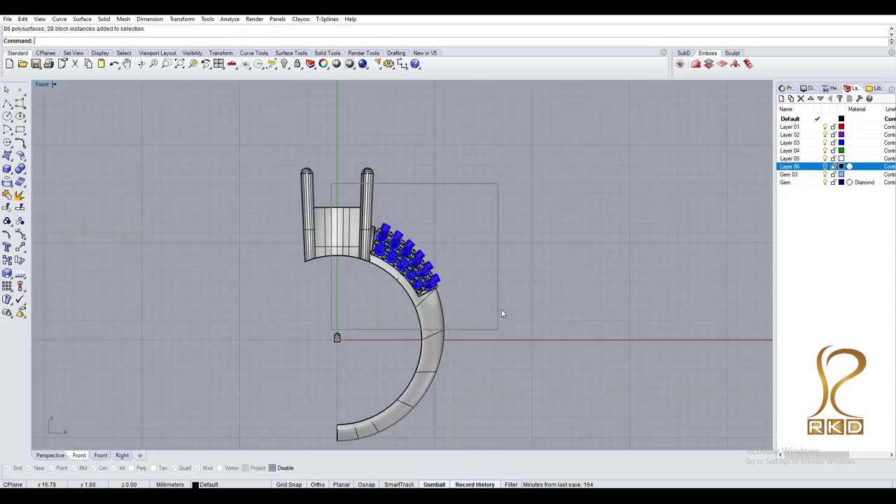
text(mirror)
key(Return)
text(0)
key(Return)
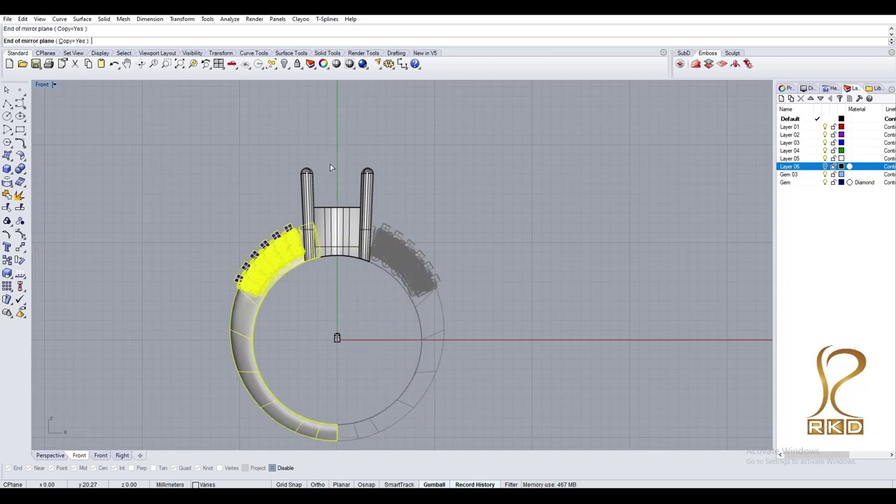
key(ctrl+alt+s)
Orbit the shaded ring to check that both shoulders carry pavé stones.
drag(329, 163, 384, 321)
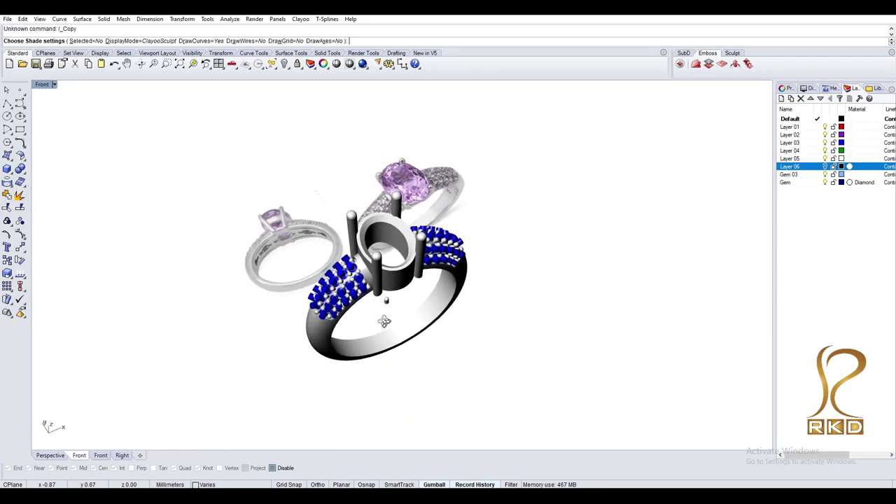
right_drag(385, 321, 494, 270)
key(Escape)
key(ctrl+alt+s)
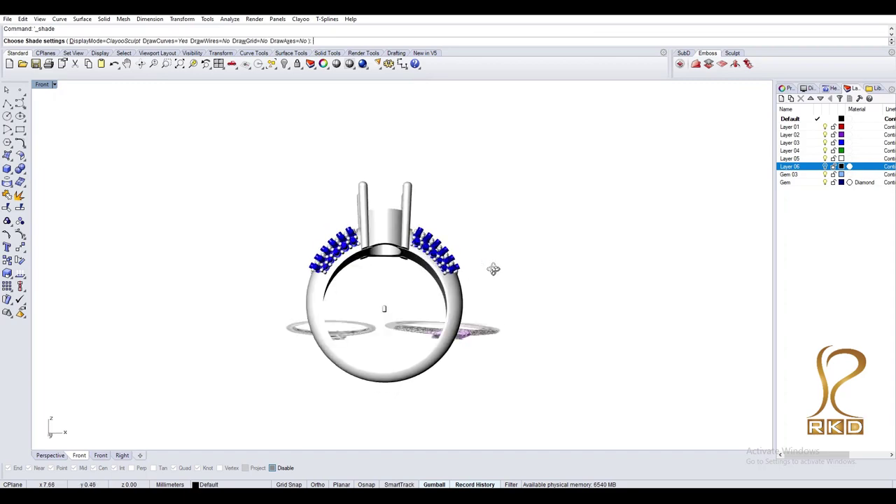
mouse_move(494, 269)
mouse_down()
mouse_move(543, 344)
mouse_move(429, 343)
mouse_up()
key(Escape)
Select the four-prong head and set a reference point to start tapering it by scaling.
mouse_move(428, 344)
right_down()
mouse_move(340, 327)
mouse_move(359, 343)
right_up()
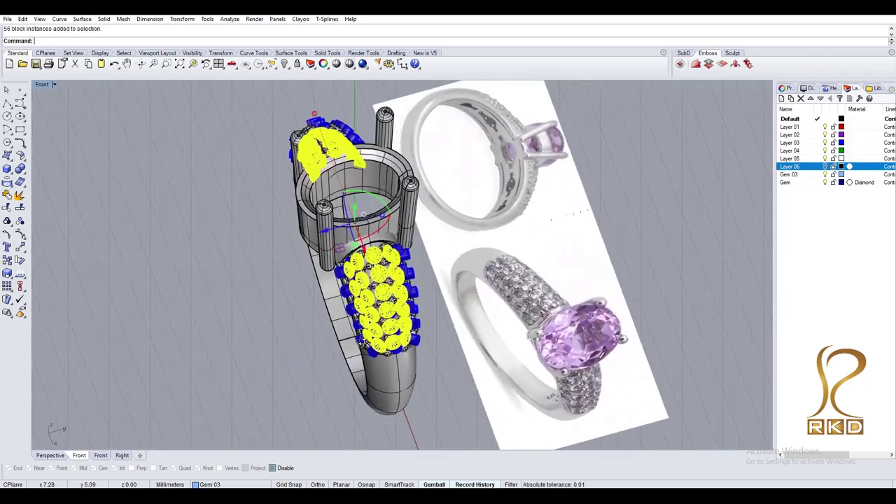
right_drag(359, 343, 424, 307)
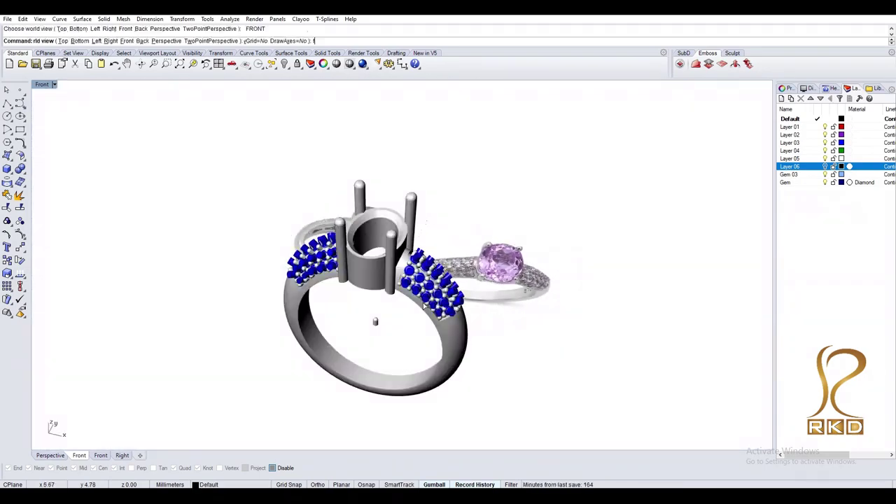
click(405, 272)
scroll(404, 272, up, 3)
click(481, 130)
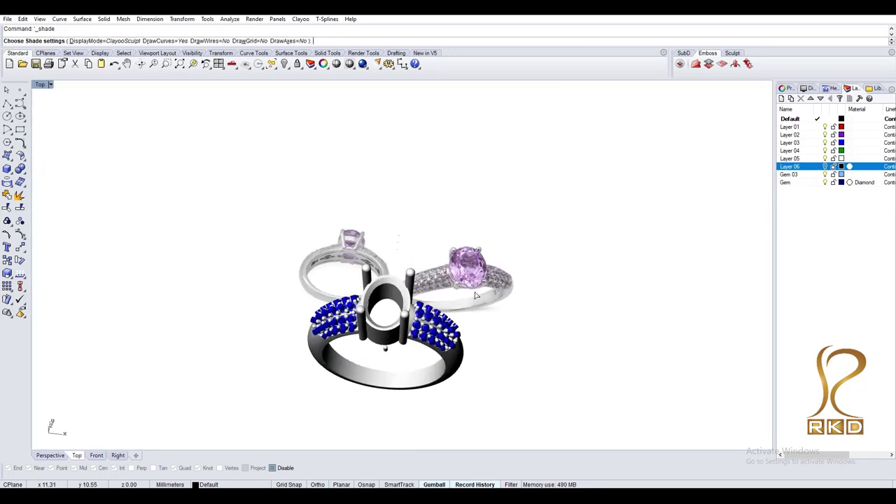
scroll(480, 251, down, 2)
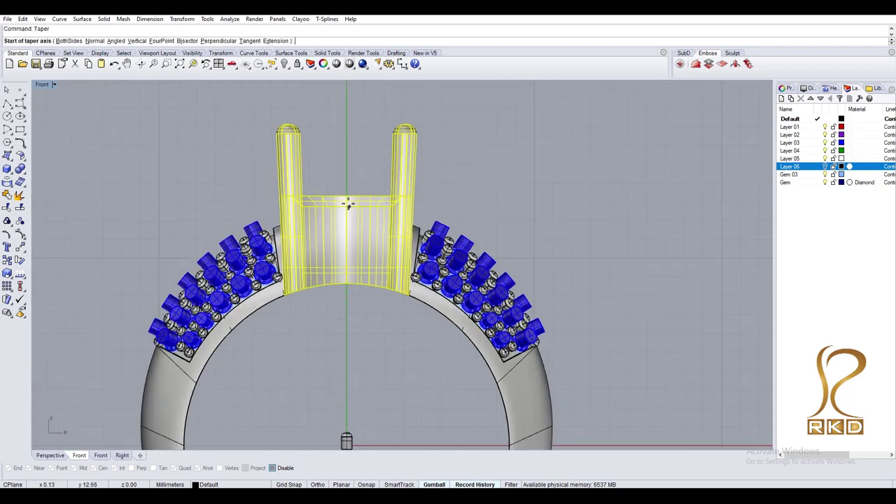
Taper the prong head by setting the taper end distance.
click(598, 260)
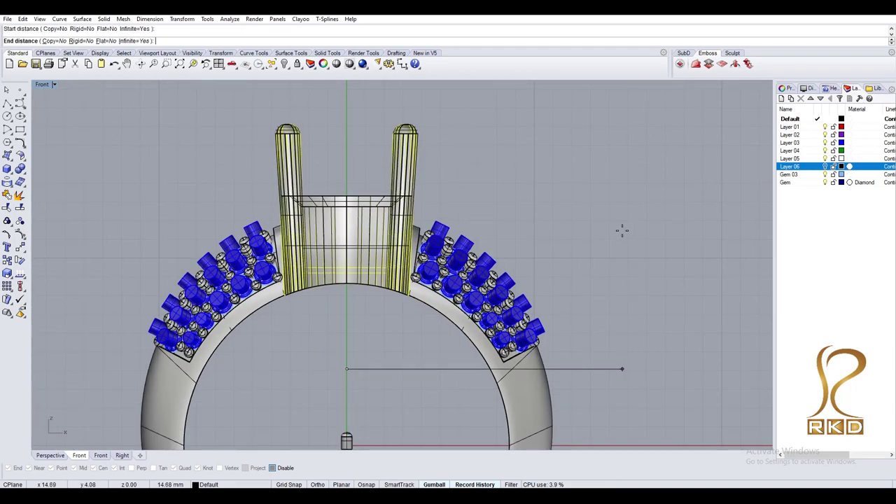
click(623, 230)
key(Escape)
text(CIRCLE)
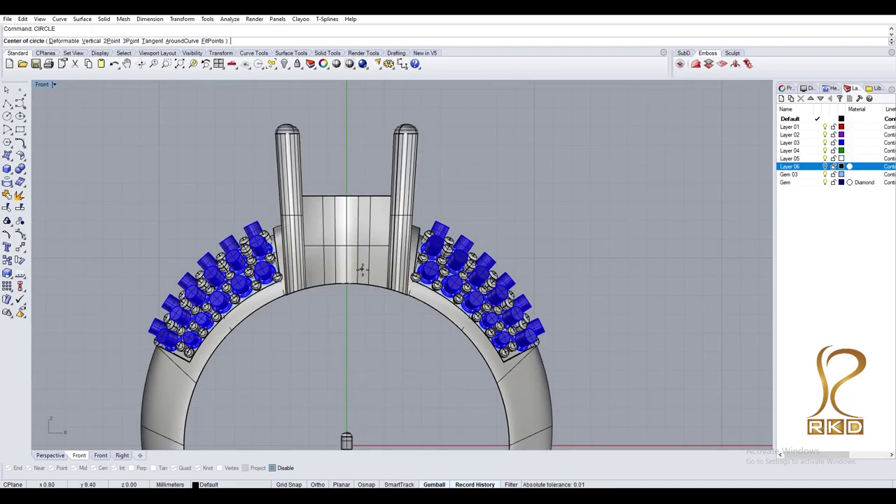
Draw a ring-sized circle of diameter 17 centred at the origin.
text(0)
key(Return)
scroll(367, 301, up, 1)
scroll(371, 325, up, 2)
text(17.3)
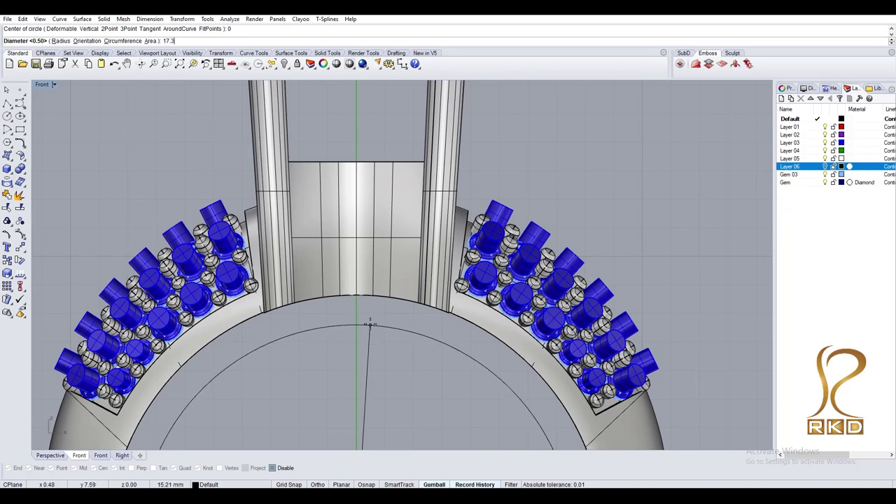
key(Return)
scroll(370, 324, down, 1)
scroll(381, 326, down, 1)
scroll(395, 332, down, 1)
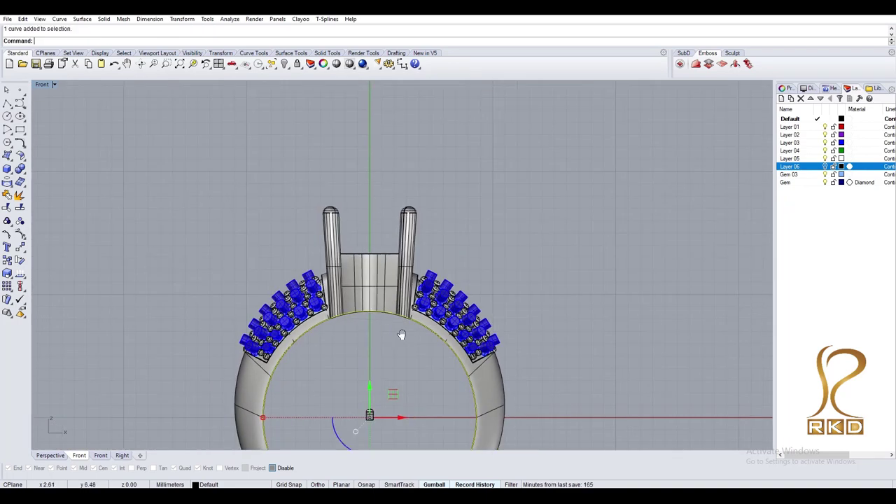
Offset the circle, placing the copy below the original.
text(offset)
key(Return)
right_drag(390, 277, 380, 290)
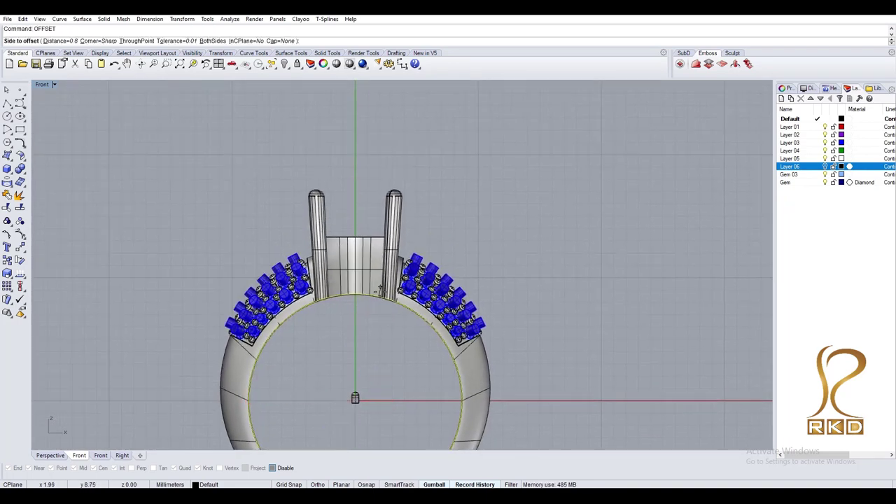
scroll(371, 248, up, 2)
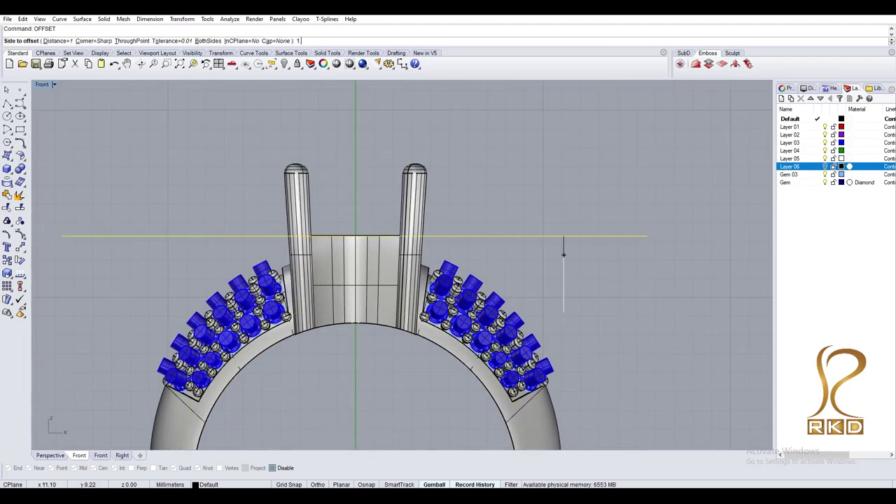
click(607, 303)
Draw an angled cutting line across the shank and keep the chosen split regions.
text(line)
key(Return)
right_drag(496, 215, 509, 179)
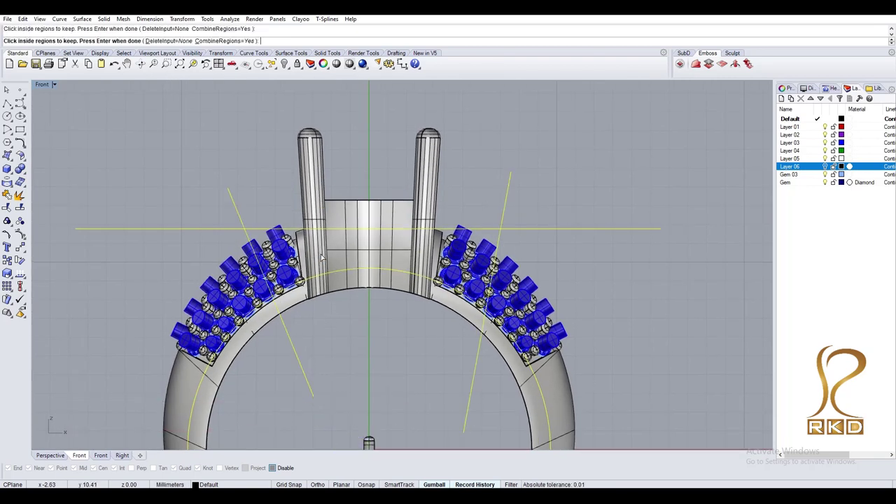
key(Return)
Select the side gems in the Right view and ungroup them.
key(ctrl+F3)
text(E)
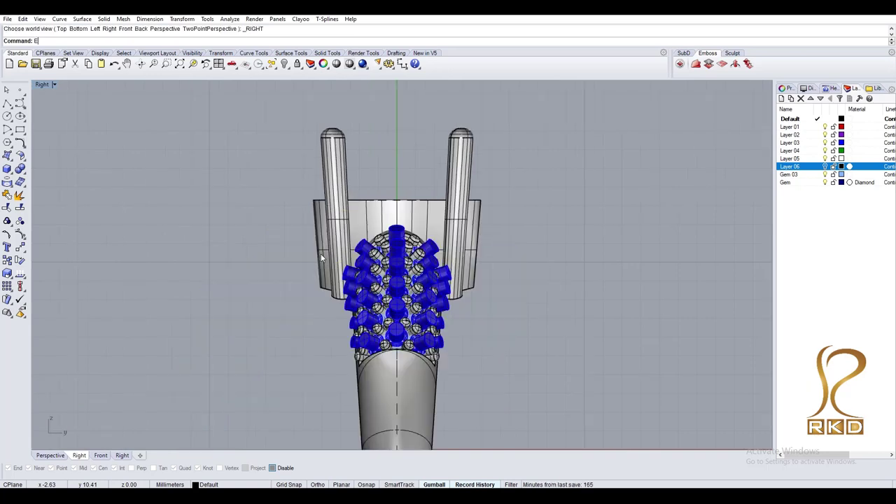
drag(397, 228, 225, 311)
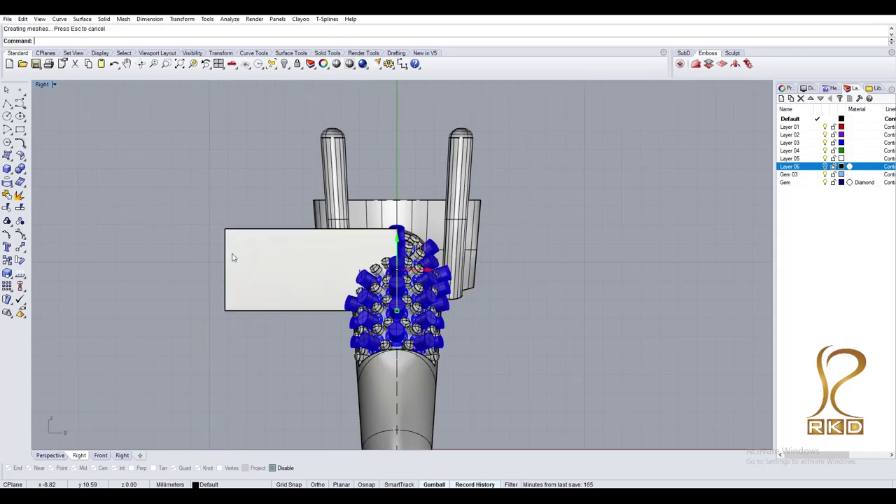
key(ctrl+shift+g)
key(ctrl+F2)
Copy all ring parts and gems onto a new Layer 07 as a backup.
click(374, 208)
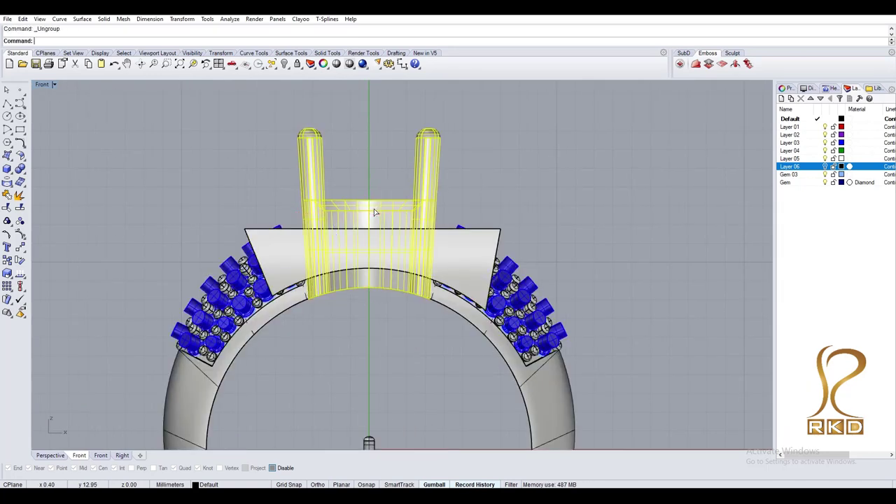
key(ctrl+a)
right_click(813, 201)
click(841, 206)
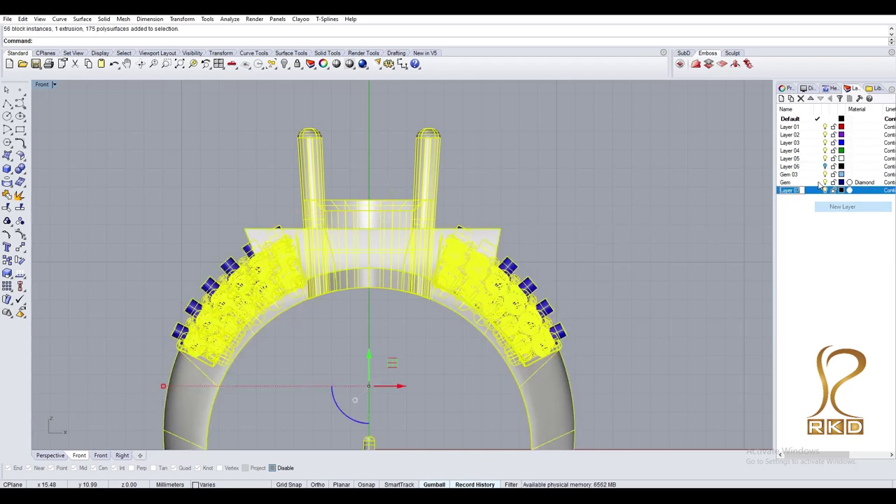
right_click(817, 192)
click(829, 361)
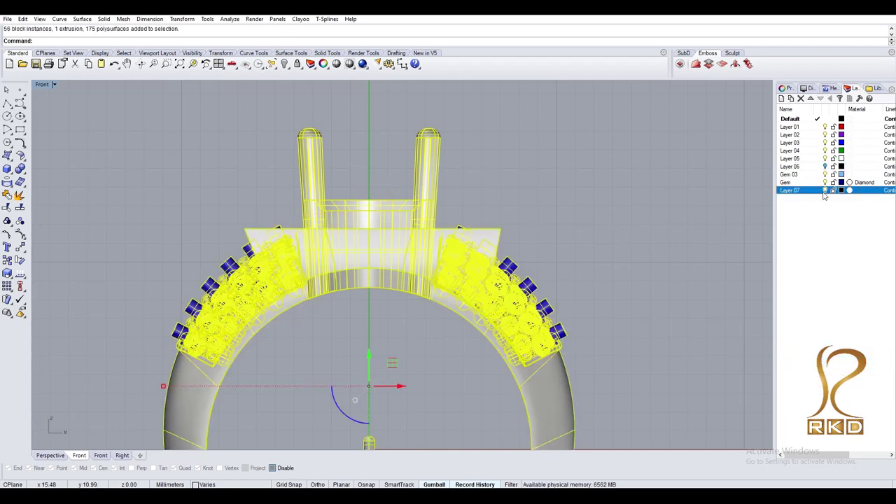
Subtract the wedge cutter from the central prong head's cup.
click(385, 214)
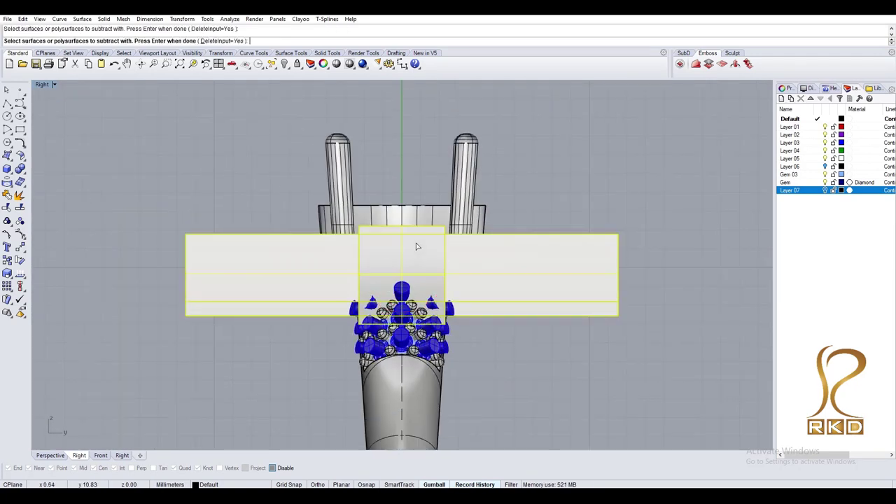
click(427, 215)
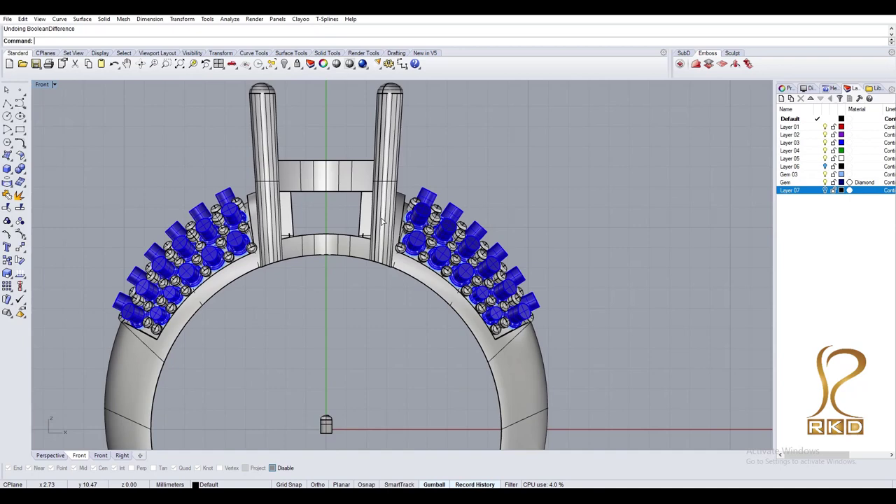
scroll(382, 222, down, 2)
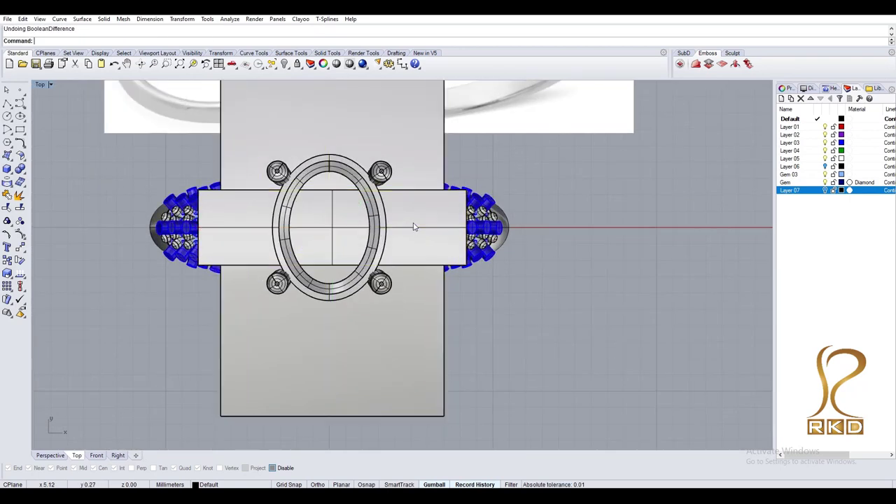
text(0)
key(Return)
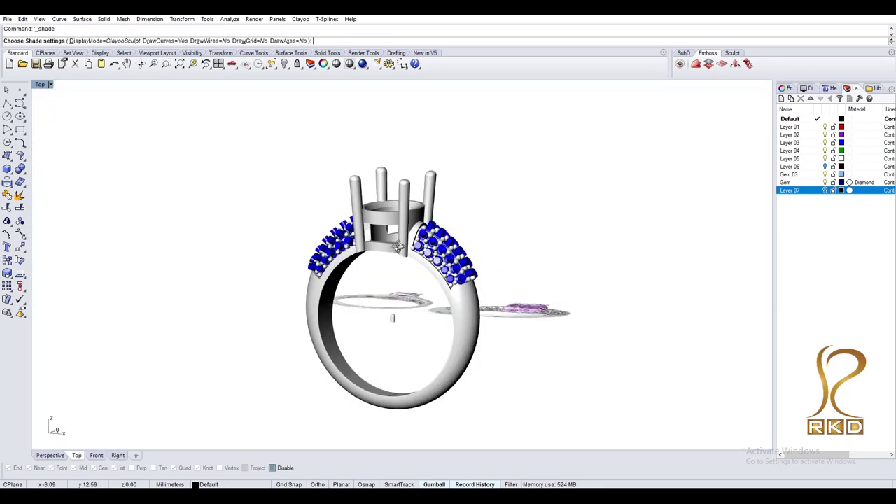
Rotate the imported oval stone in the Right view.
key(Return)
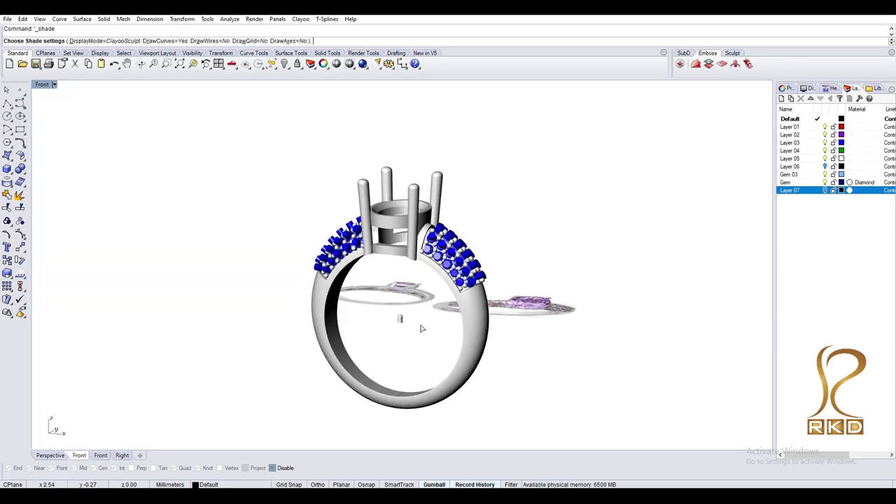
drag(559, 222, 371, 333)
right_drag(371, 332, 425, 314)
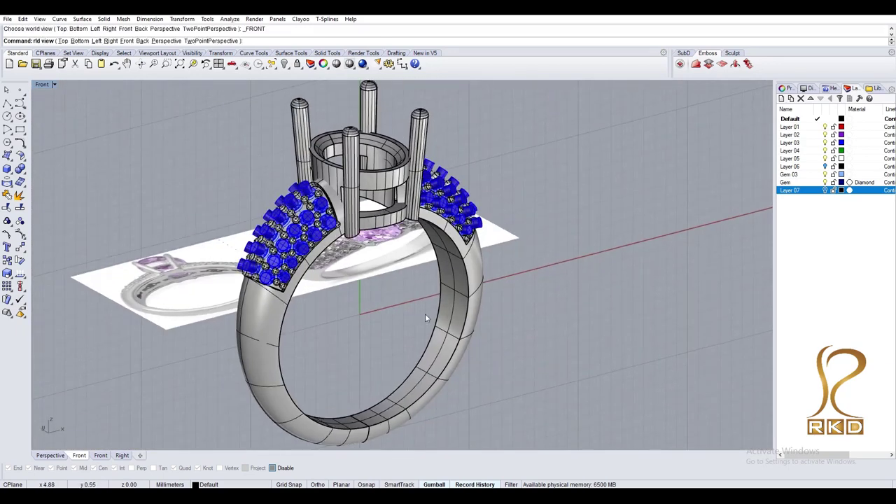
scroll(397, 322, down, 1)
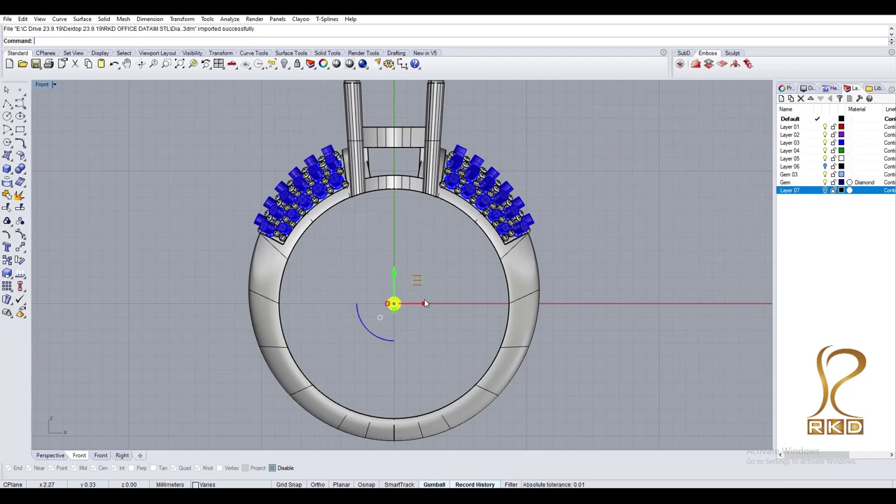
key(r)
key(Return)
key(Escape)
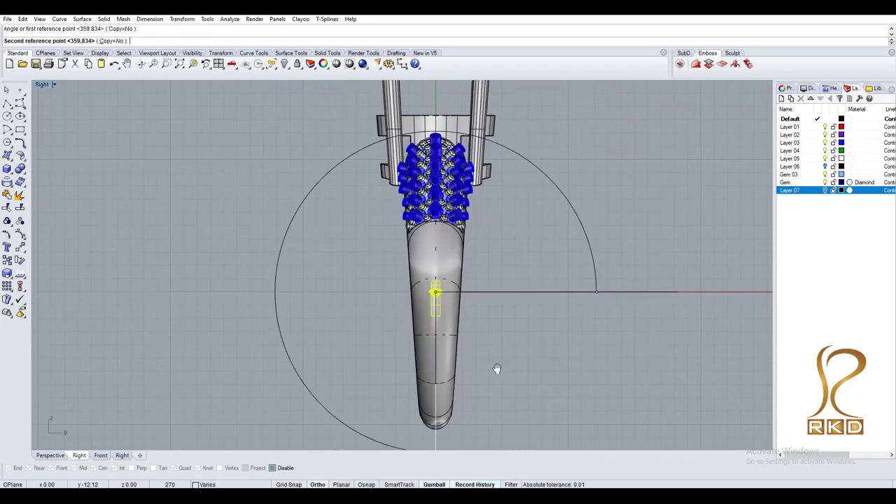
Delete the unwanted old stone.
key(t)
key(Return)
key(Delete)
scroll(394, 226, up, 1)
Scale the small centre gem up to fill the oval bezel opening.
click(390, 222)
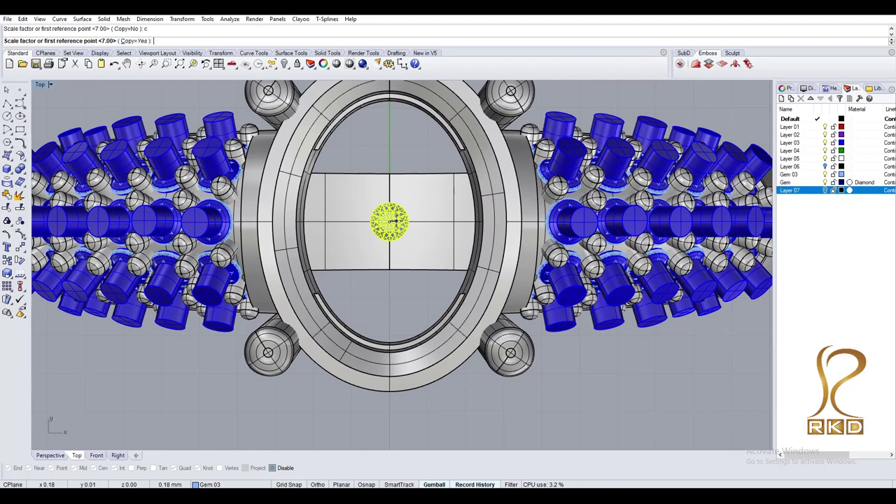
text(71)
key(Return)
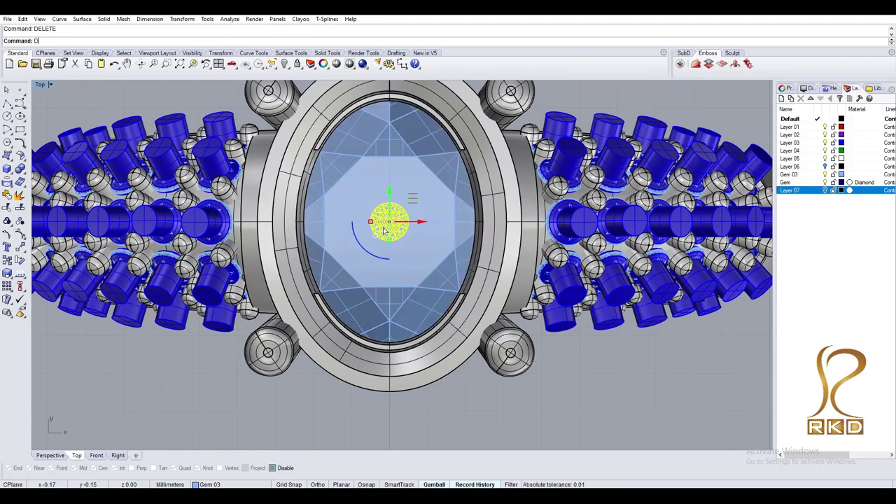
click(384, 231)
scroll(383, 231, down, 2)
scroll(383, 231, up, 3)
click(383, 308)
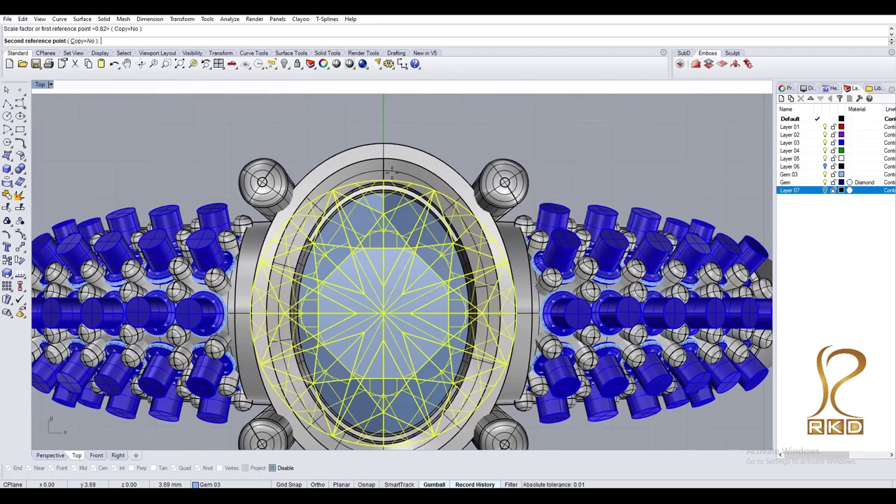
key(Return)
click(403, 149)
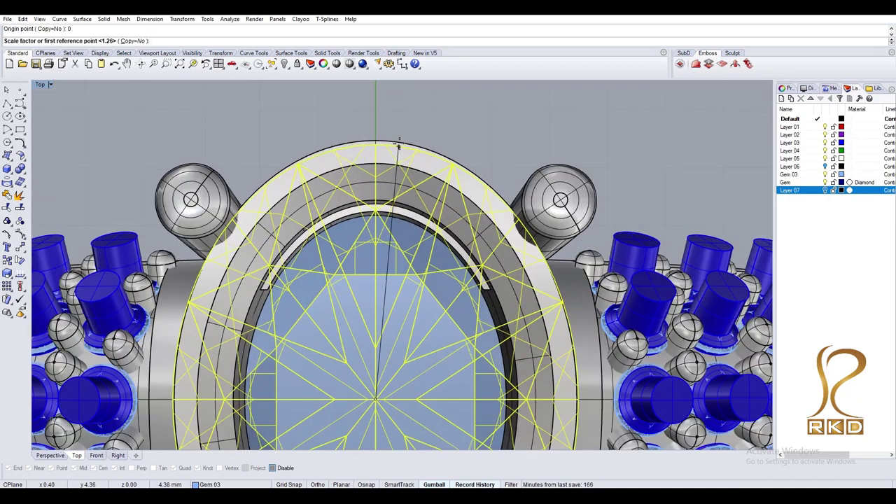
scroll(403, 149, up, 2)
Move the enlarged gem up and seat it between the four prongs.
key(Escape)
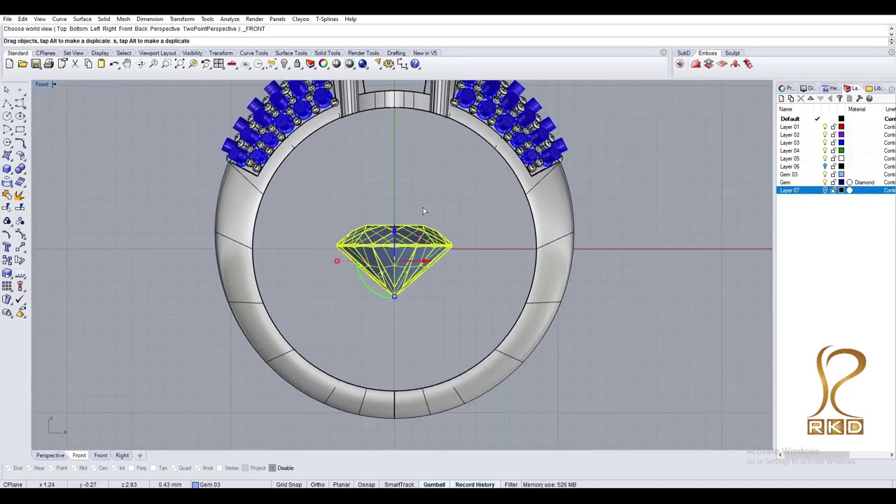
scroll(423, 207, up, 2)
drag(403, 400, 398, 164)
scroll(398, 164, up, 2)
text(S)
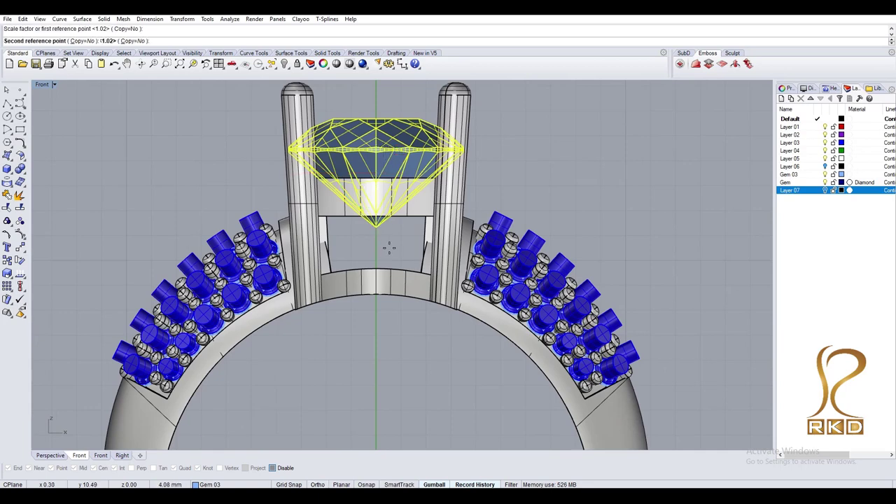
click(389, 248)
scroll(389, 238, up, 2)
drag(389, 210, 391, 190)
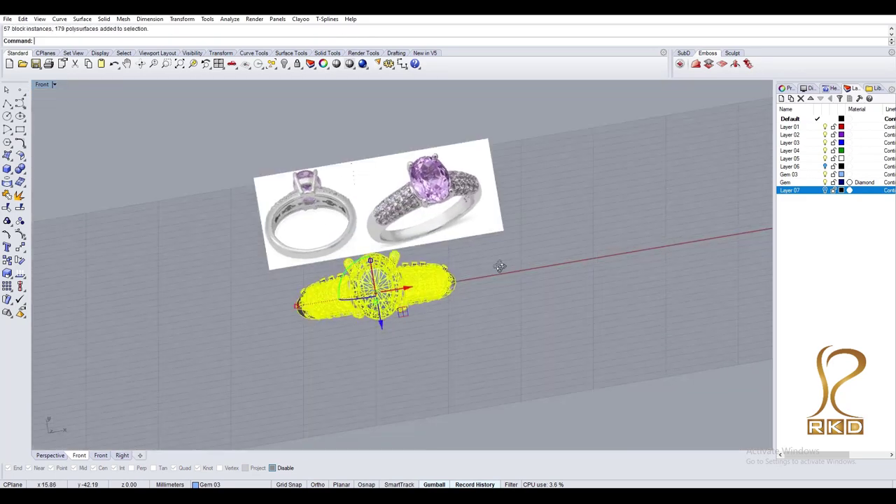
Copy the selected ring onto Layer 08.
right_drag(499, 266, 854, 219)
right_click(829, 209)
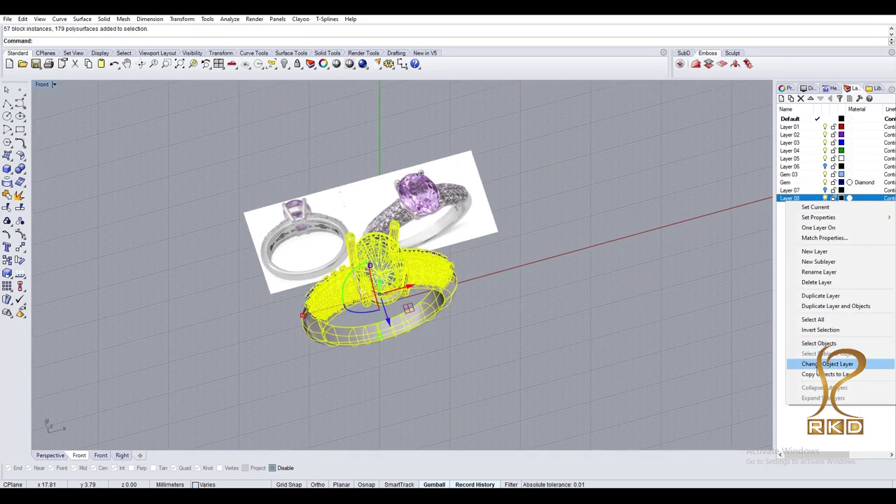
click(825, 374)
Hide the other parts and extract the band face as a separate surface.
mouse_move(582, 340)
right_down()
mouse_move(441, 332)
mouse_move(531, 245)
right_up()
key(ctrl+h)
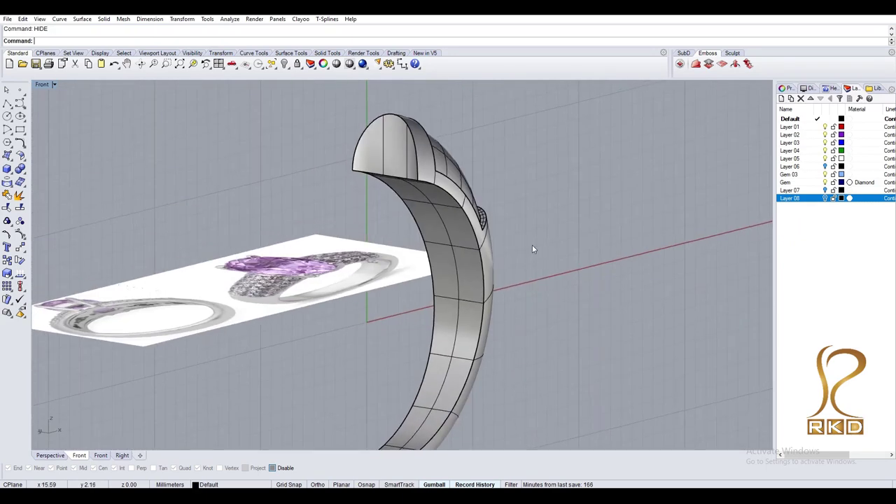
click(445, 40)
text(Shell)
key(Return)
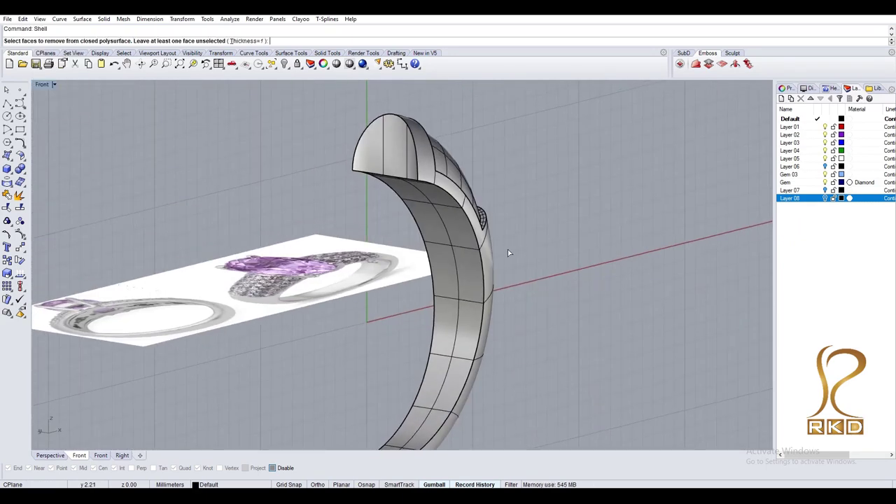
click(462, 265)
right_drag(475, 254, 482, 263)
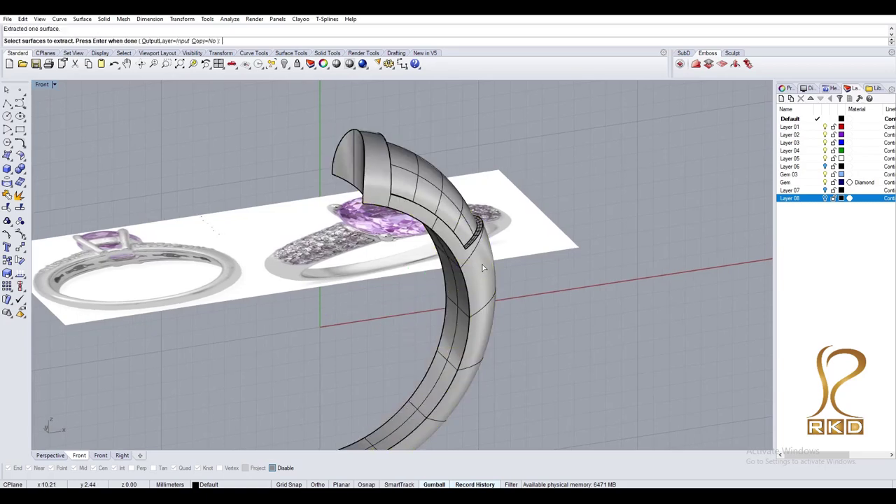
key(ctrl+v)
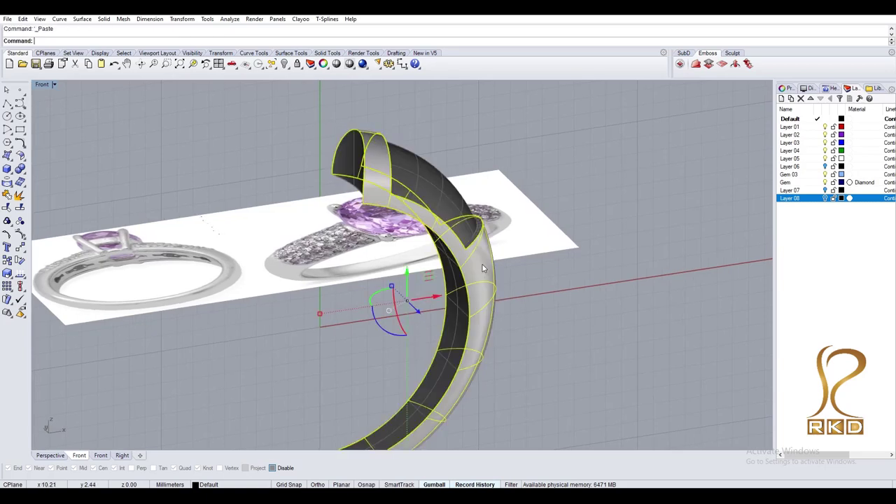
Scale the band surface about the origin 0 in the front wireframe view.
key(Return)
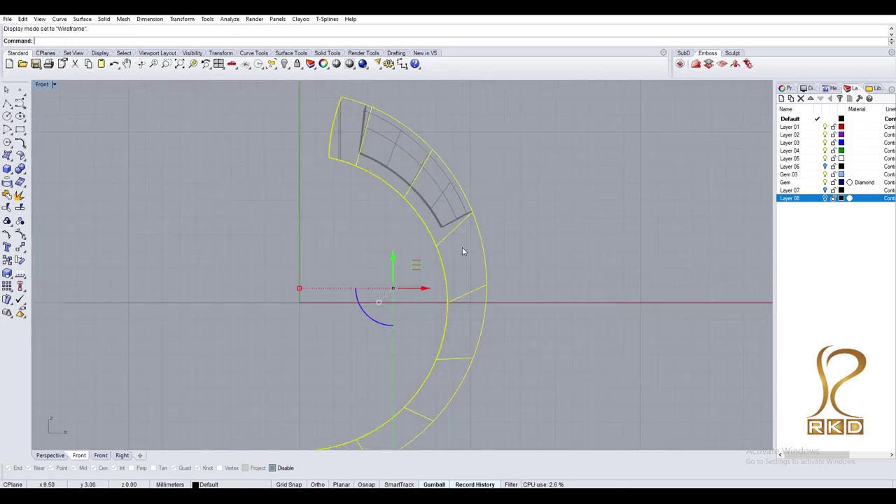
right_drag(470, 270, 476, 260)
text(scale)
key(Return)
text(0)
key(Return)
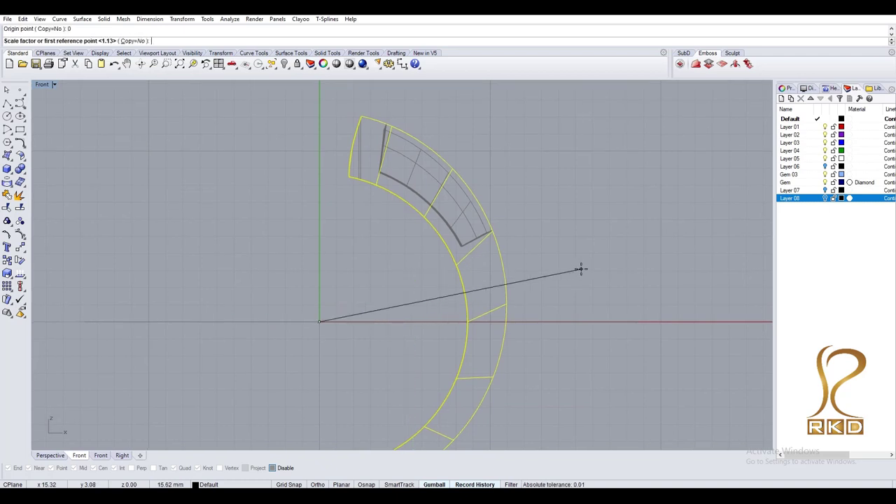
Create a 0.8 offset copy of the band surface.
key(Return)
text(offsetsrf)
key(Return)
key(Return)
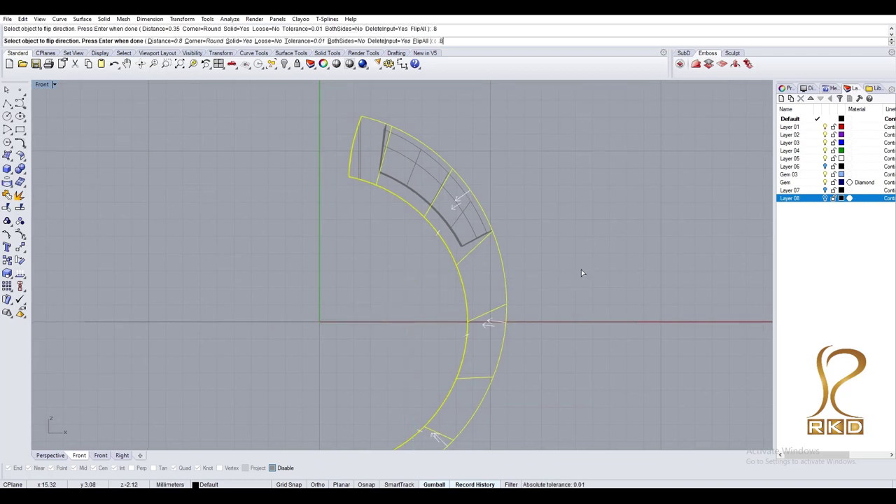
key(ctrl+z)
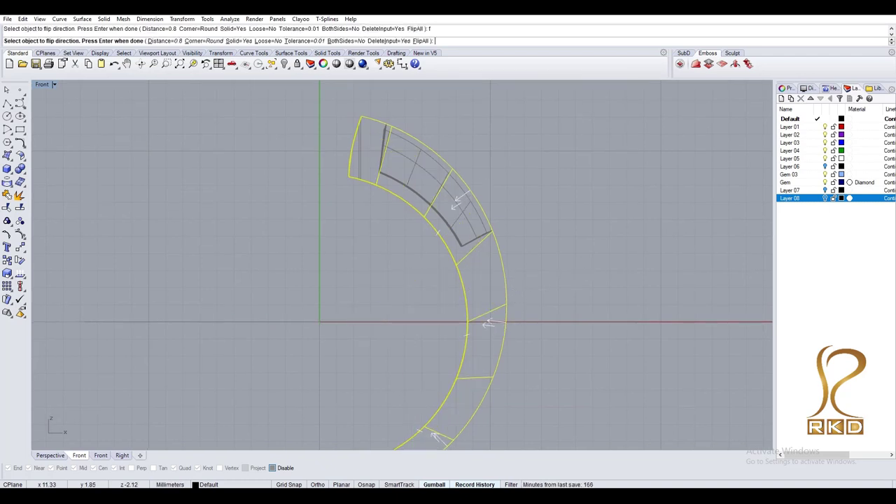
key(Return)
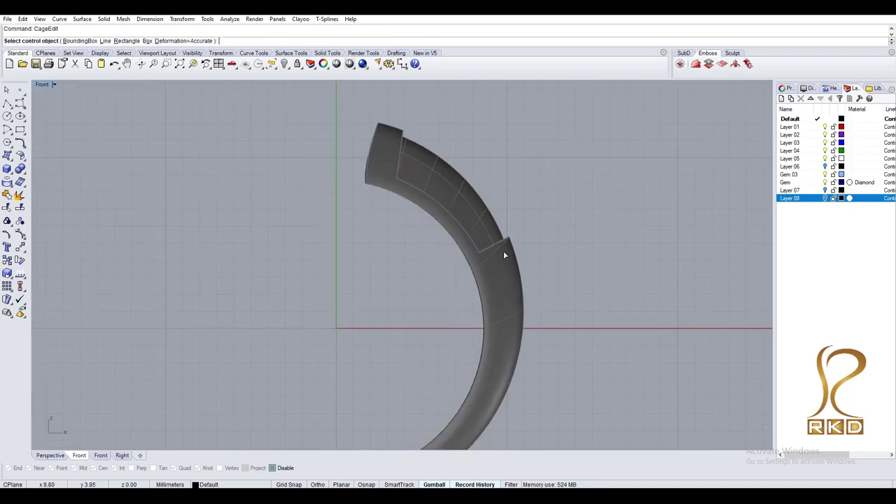
Wrap the offset band in a control cage and scale the cage points inward.
key(Return)
key(ctrl+alt+w)
text(S)
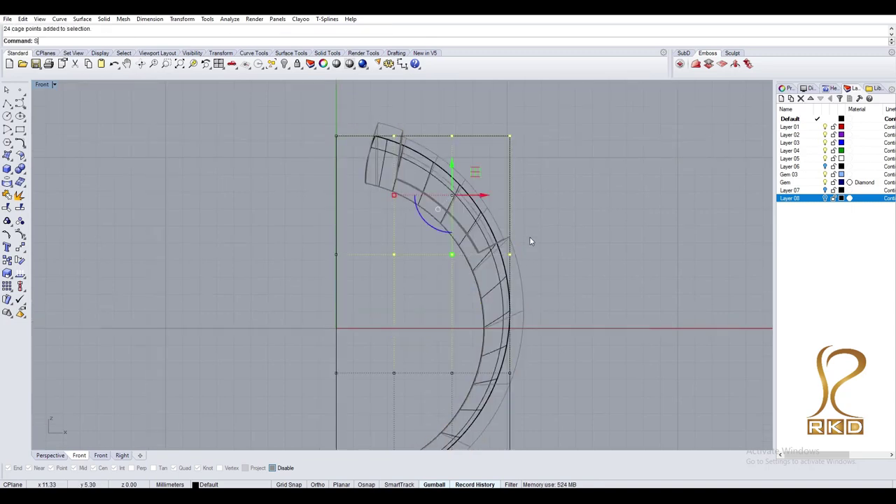
key(Return)
click(291, 349)
click(599, 196)
click(596, 200)
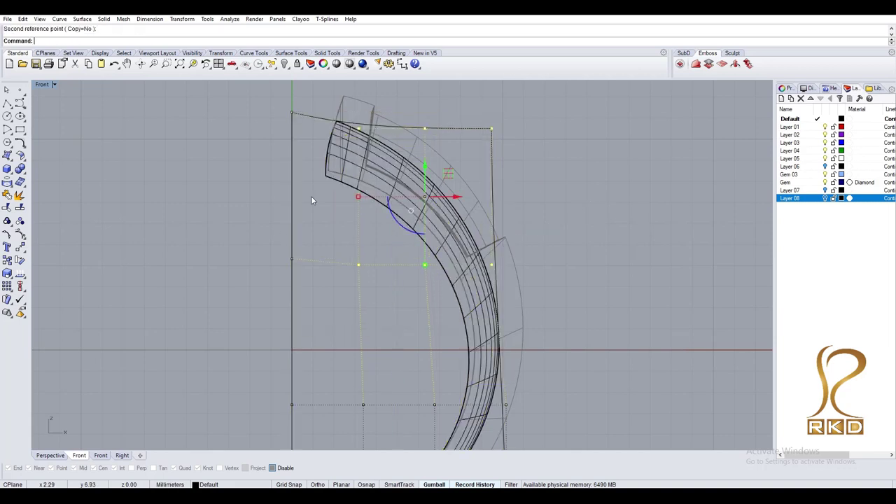
right_drag(312, 200, 327, 242)
click(455, 119)
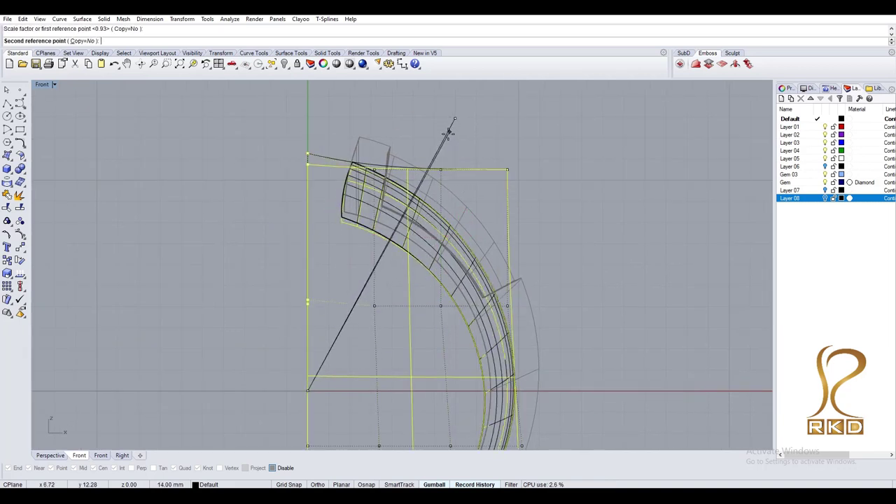
click(439, 147)
click(306, 172)
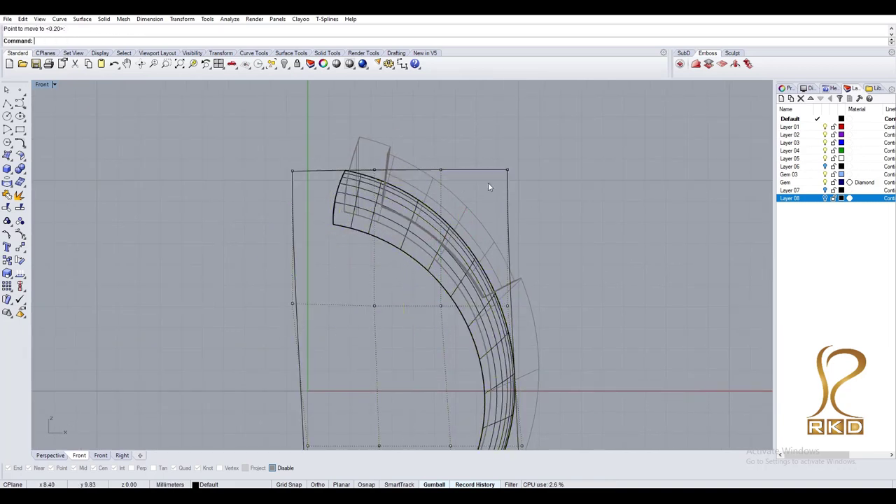
Check the reshaped band's thickness in the shaded front and right views.
key(ctrl+alt+s)
ctrl+shift+right_drag(461, 230, 469, 347)
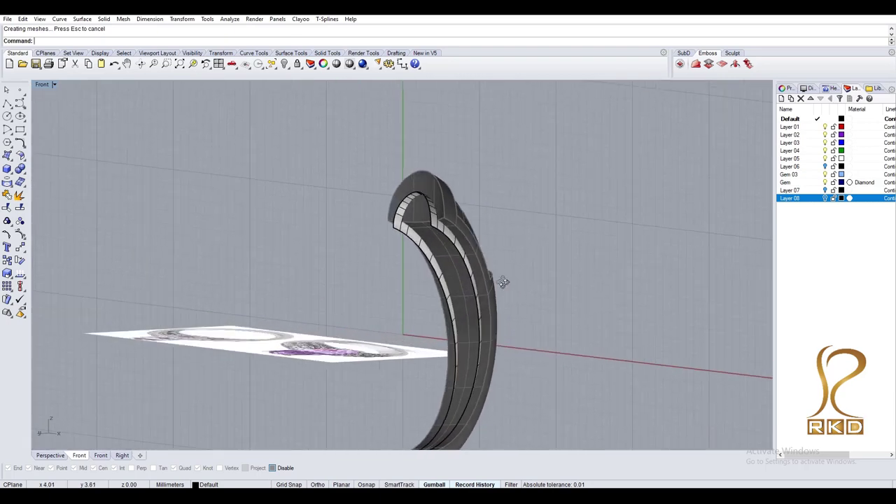
key(ctrl+F2)
key(ctrl+F3)
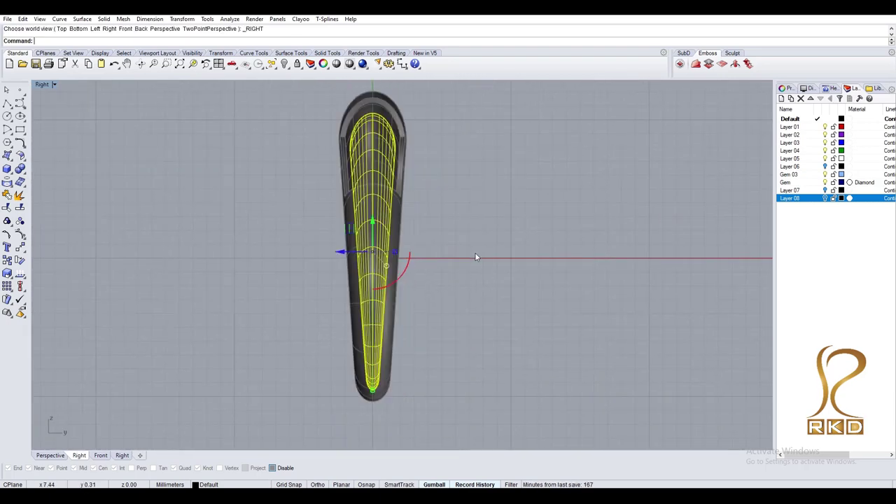
key(ctrl+F2)
Blend two edges at the band's end, then undo the blend.
ctrl+shift+right_drag(327, 334, 373, 367)
scroll(374, 368, up, 5)
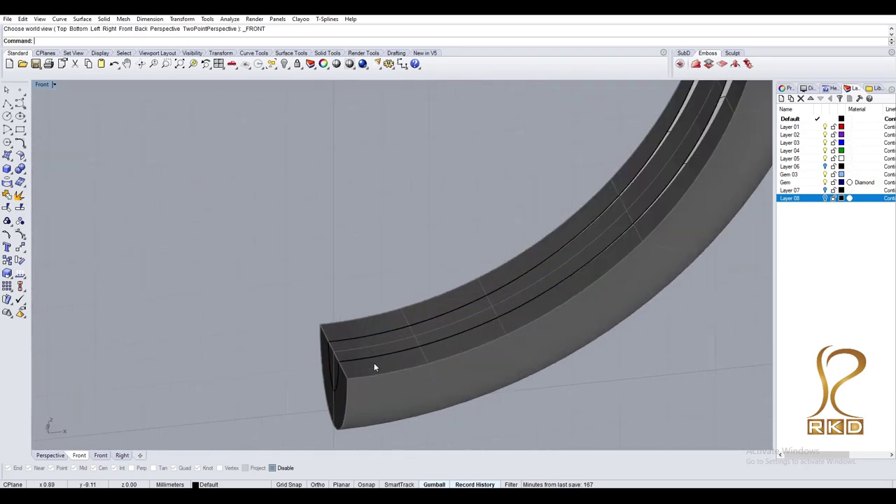
click(352, 357)
click(351, 350)
key(Return)
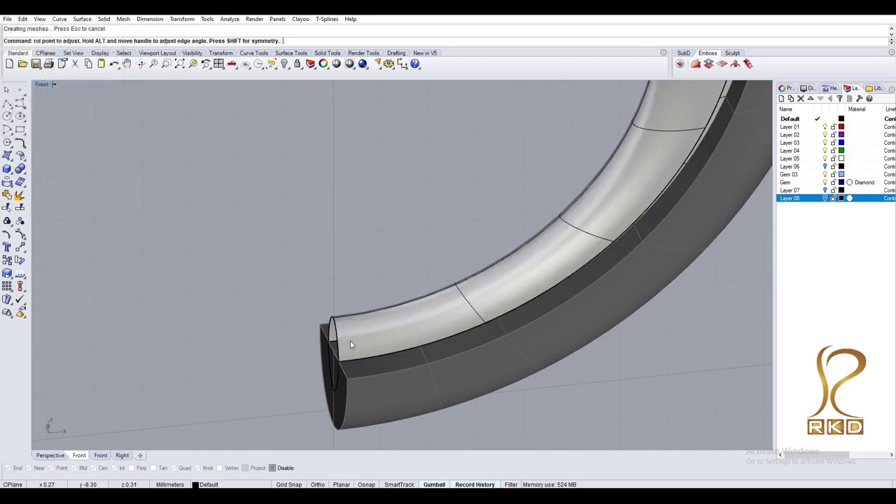
key(ctrl+F2)
key(ctrl+z)
key(ctrl+z)
key(ctrl+z)
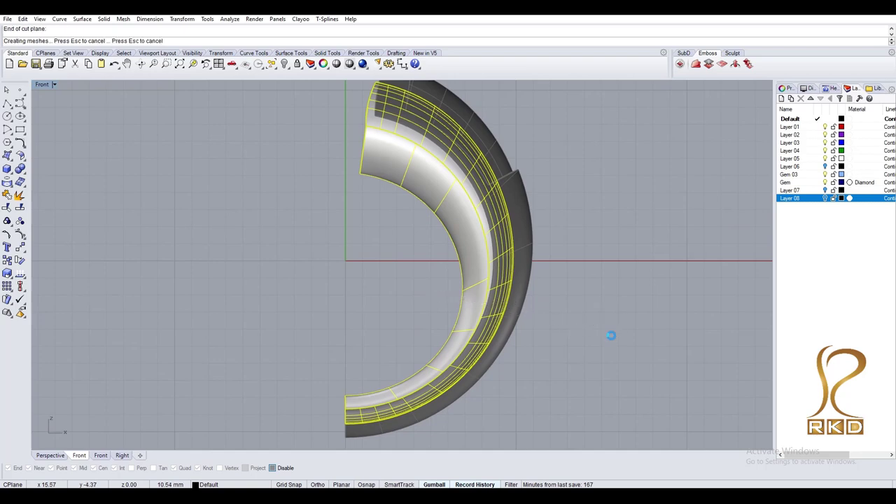
Finish the cutting plane and subtract it from the inner band with BooleanDifference.
click(539, 357)
scroll(420, 435, up, 3)
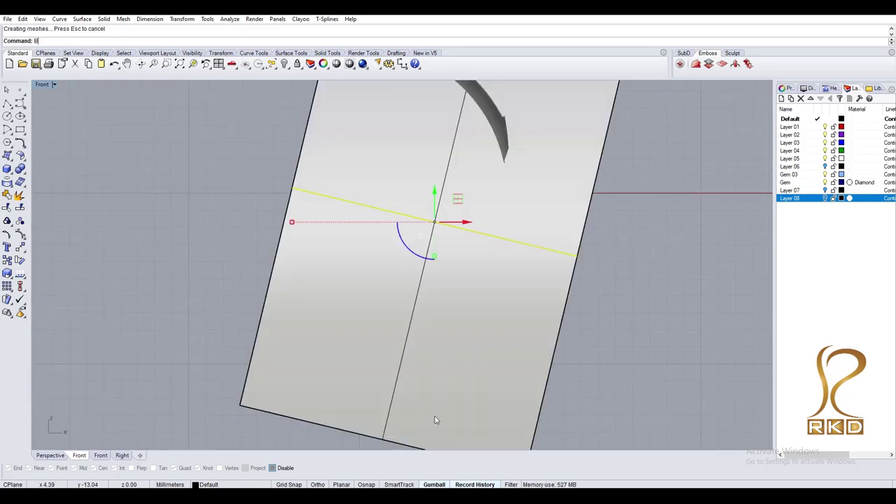
text(ooleanDifference)
key(Return)
click(481, 277)
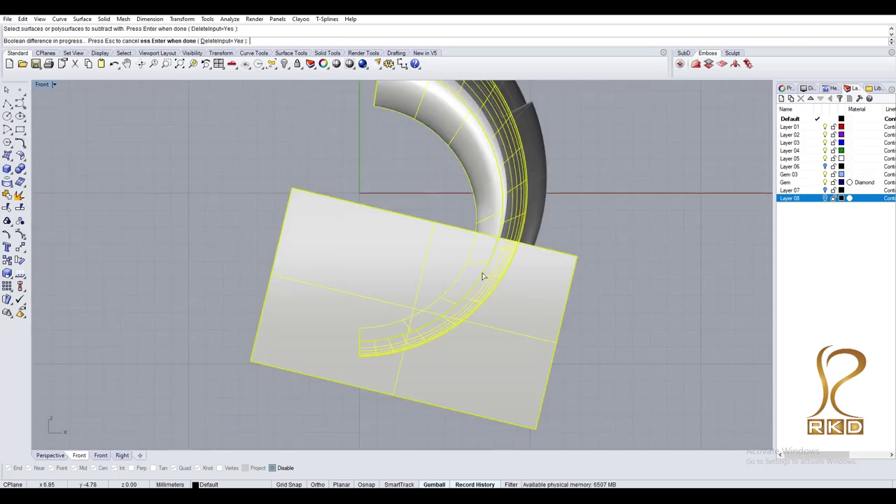
key(Return)
Repeat the Boolean difference on the ring and inspect it from an oblique angle.
right_drag(464, 301, 488, 314)
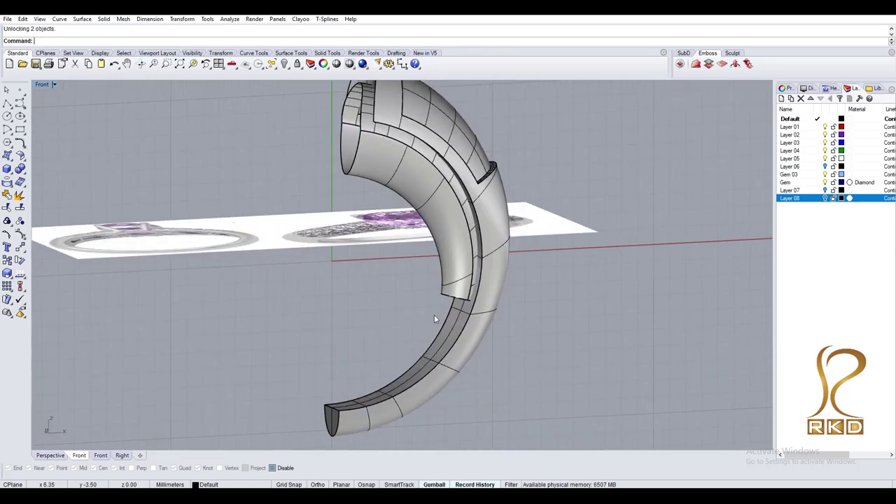
click(434, 319)
key(Return)
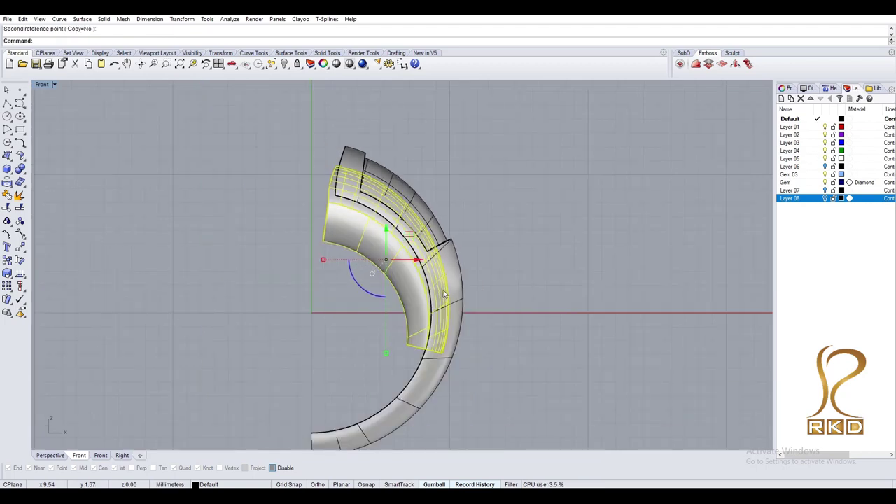
mouse_move(345, 239)
right_down()
mouse_move(488, 179)
mouse_move(397, 295)
right_up()
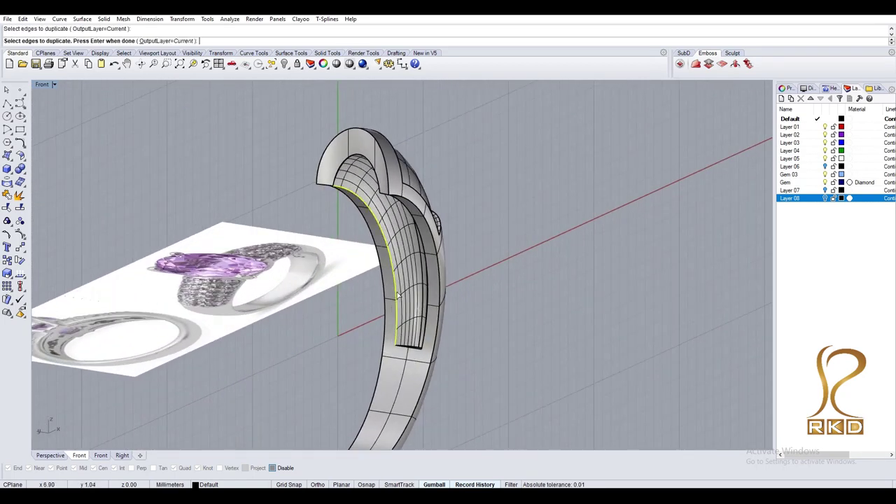
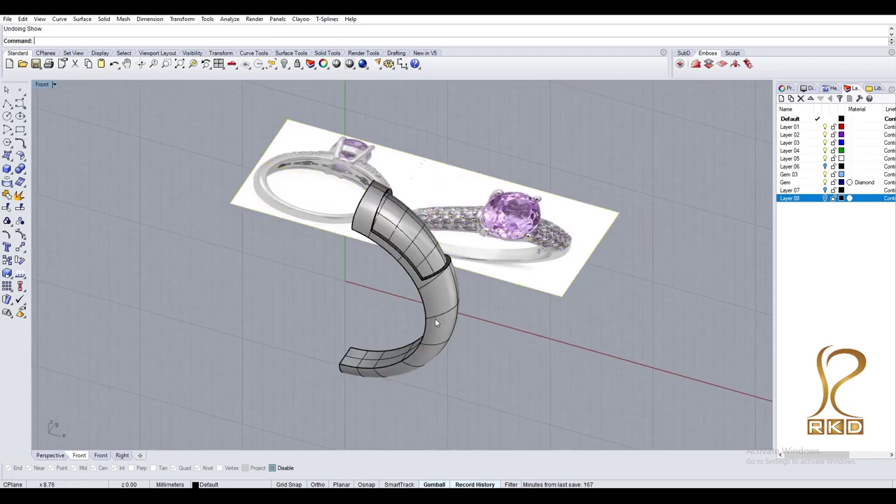
Finish the mirror with the mirror plane at 0 and return the view to normal.
text(0)
key(Return)
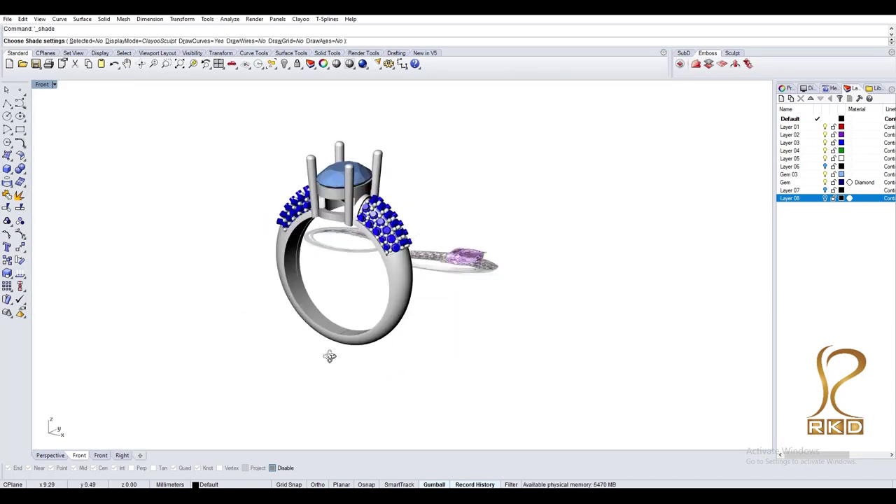
drag(413, 222, 354, 364)
key(Escape)
Move the reference photo onto Layer 05, turn that layer off, and view the ring from the front.
click(442, 266)
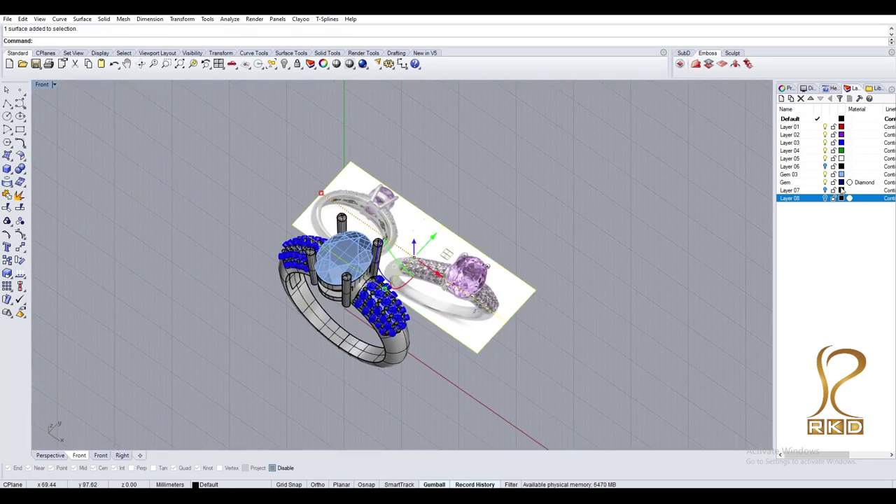
right_click(811, 159)
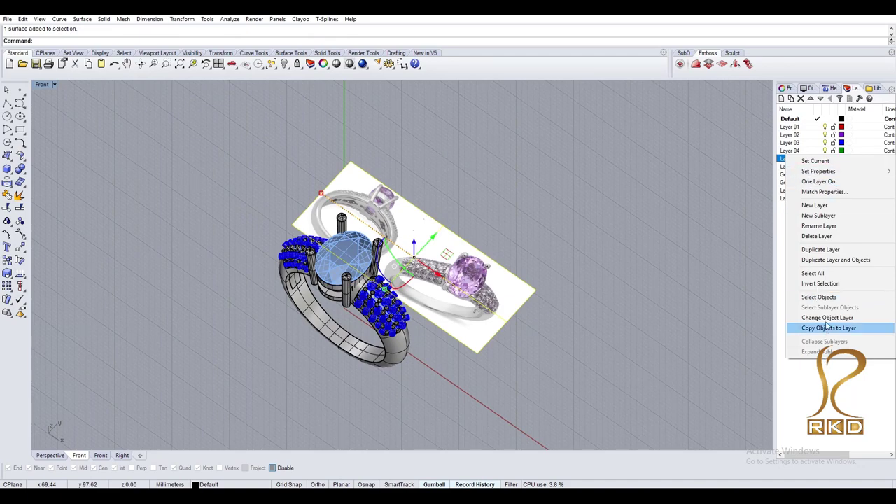
click(826, 317)
click(824, 159)
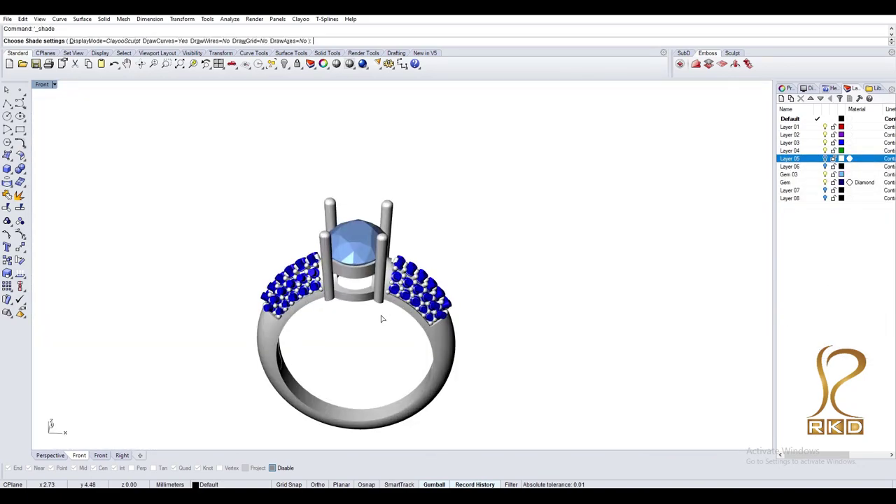
mouse_move(380, 315)
right_down()
mouse_move(289, 320)
mouse_move(418, 230)
right_up()
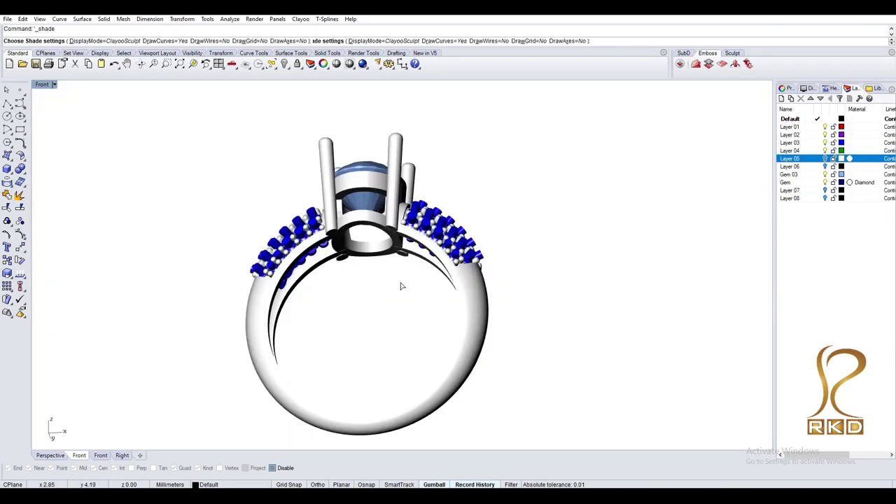
scroll(418, 230, up, 2)
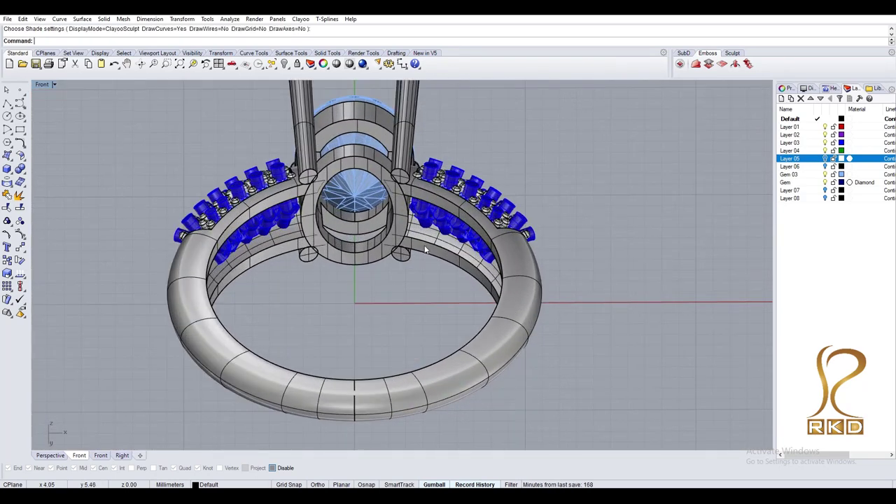
Make Layer 07 current, paste the copied ring half, and add a new Layer 09.
click(791, 190)
key(ctrl+v)
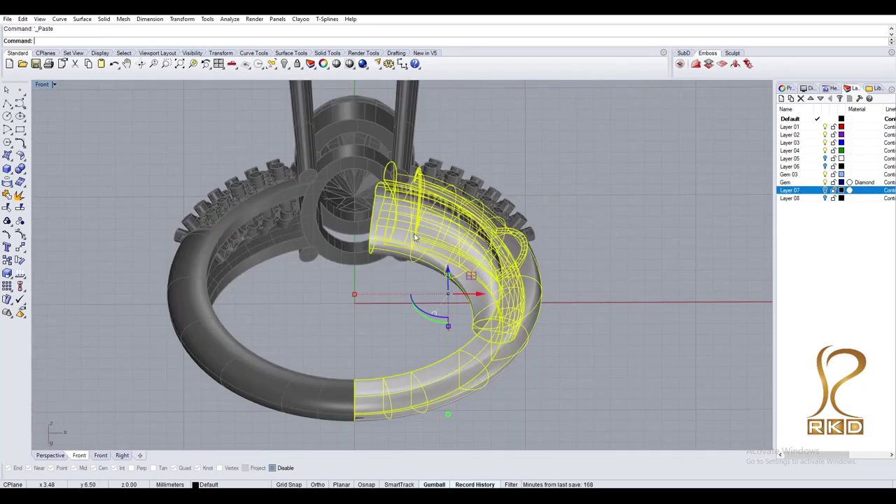
right_click(819, 212)
click(843, 219)
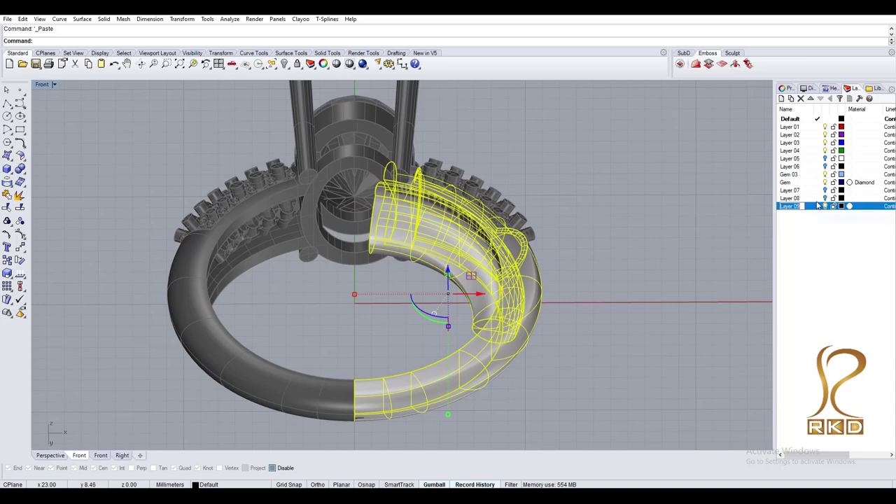
right_click(783, 206)
key(Escape)
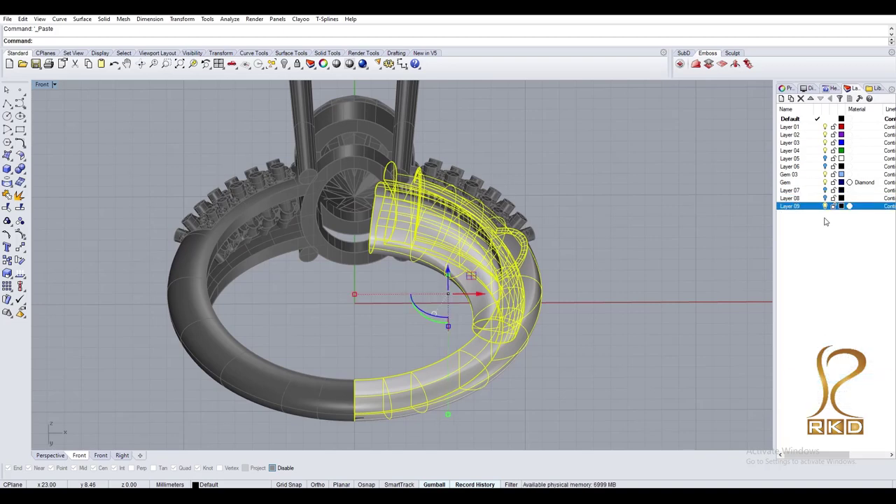
Select the tube and try a BooleanDifference, then cancel it.
key(Escape)
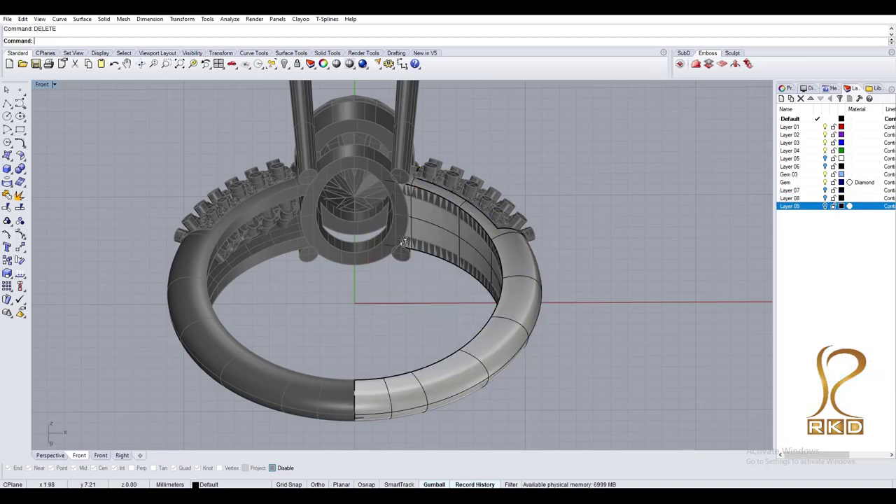
mouse_move(424, 243)
right_down()
mouse_move(403, 263)
mouse_move(457, 277)
right_up()
click(403, 262)
key(Escape)
click(457, 278)
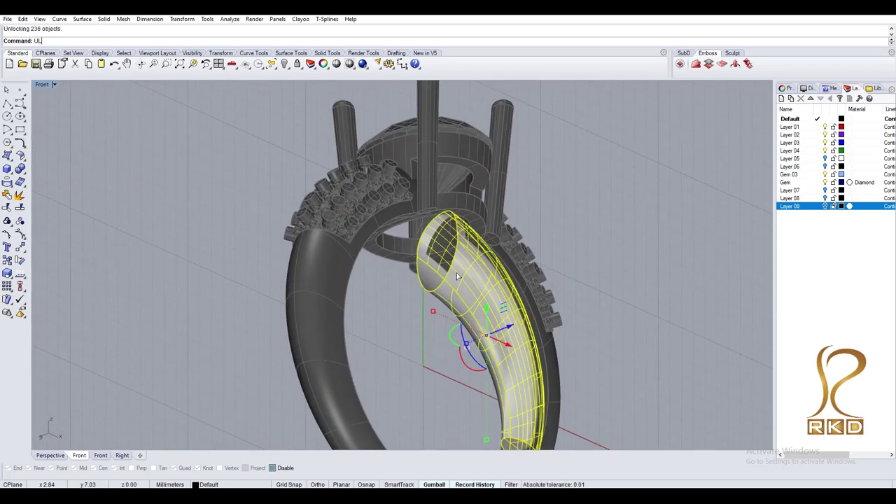
text(BooleanDifference)
key(Return)
key(Escape)
Mirror the right setting piece and subtract it from both shank pieces and the top bar.
right_drag(467, 283, 420, 294)
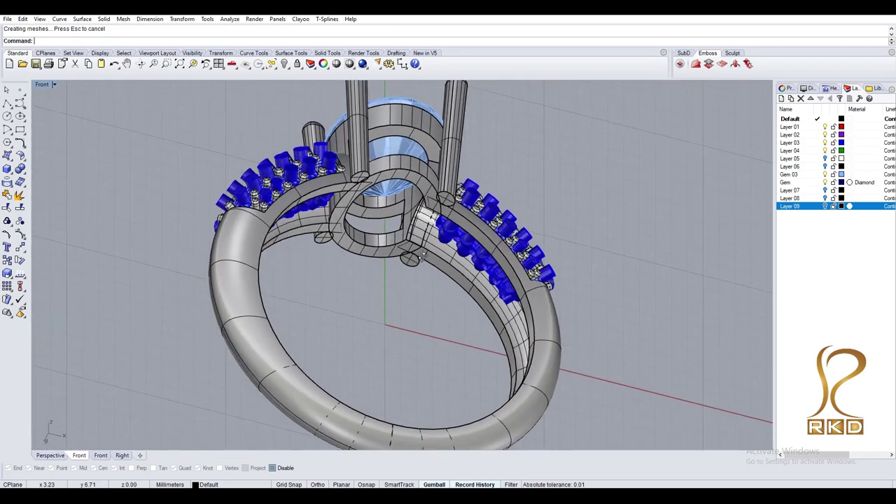
click(419, 294)
text(M)
click(329, 305)
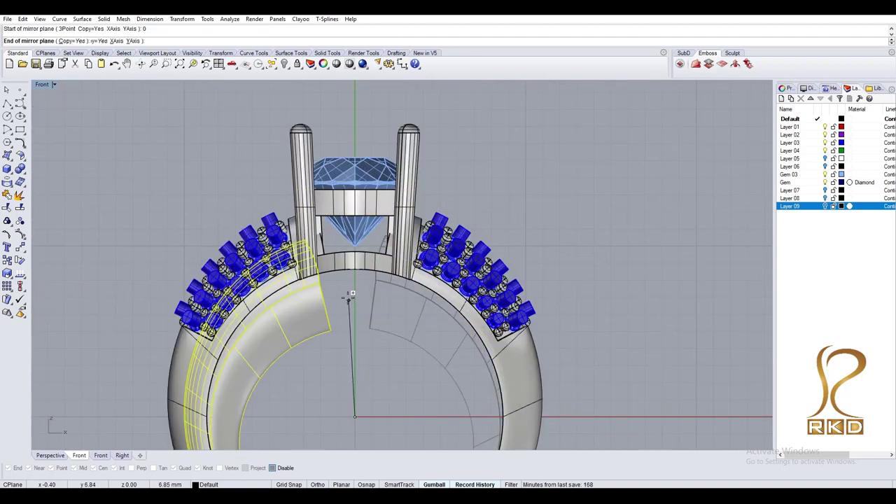
click(351, 269)
click(335, 300)
key(Return)
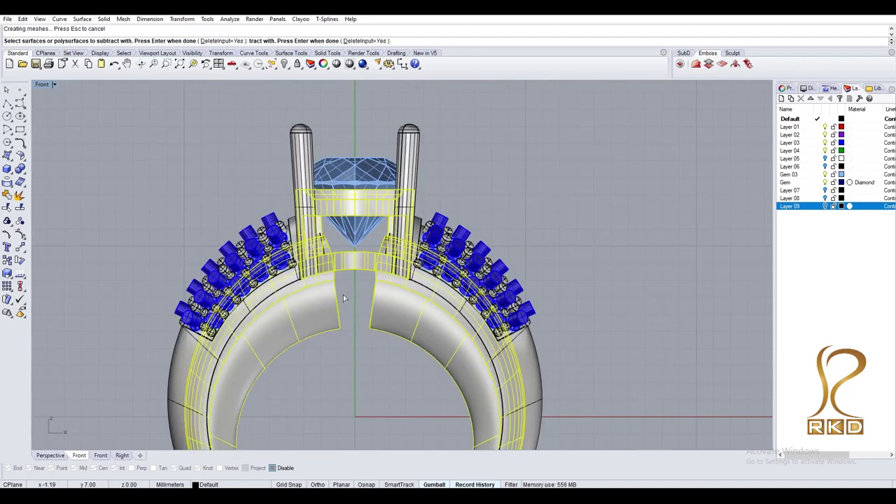
right_drag(343, 295, 491, 234)
Duplicate the polysurface edge where the shank meets the head as a curve.
scroll(490, 235, up, 3)
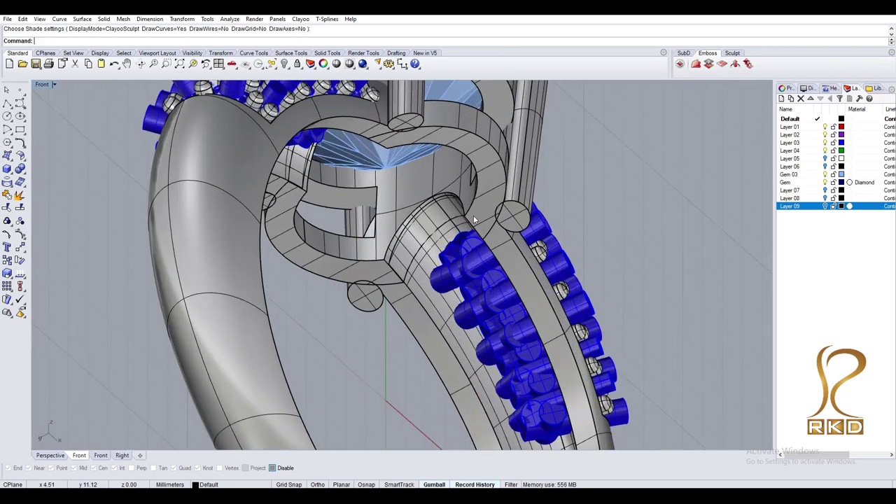
click(481, 231)
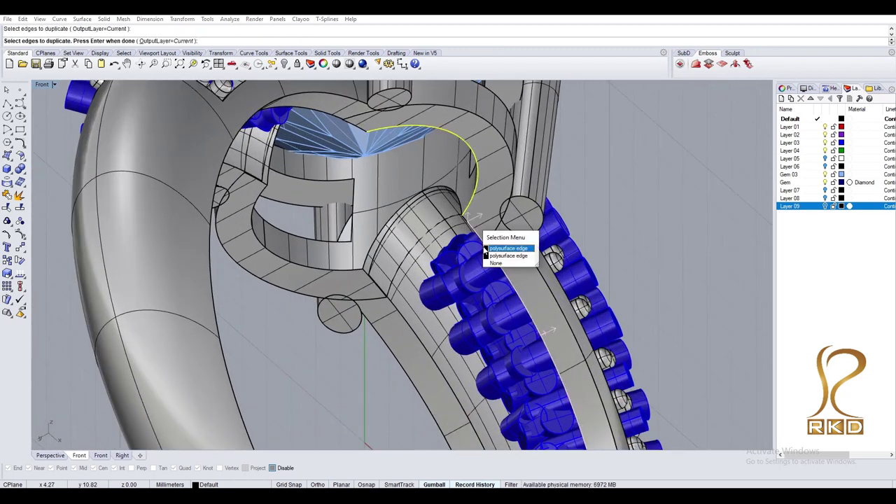
click(486, 248)
scroll(485, 249, down, 2)
scroll(486, 248, up, 1)
scroll(459, 222, down, 1)
scroll(458, 223, down, 2)
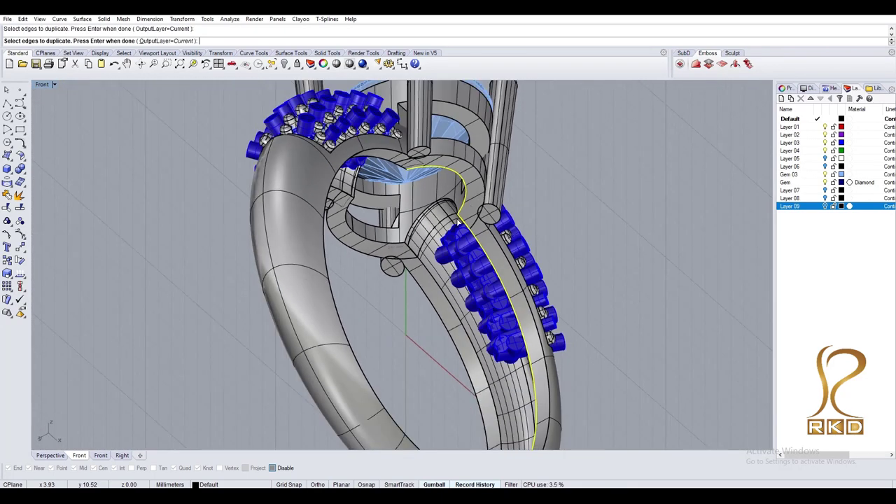
right_drag(458, 223, 480, 320)
key(Return)
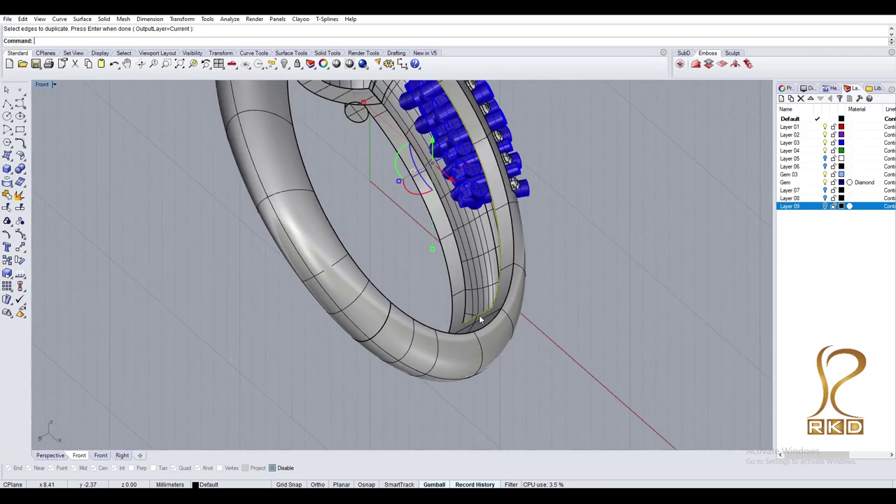
Hide the ring, draw a circle at 0 in the Front view, and delete the unwanted extrusion.
key(ctrl+shift+h)
text(setview circle 0)
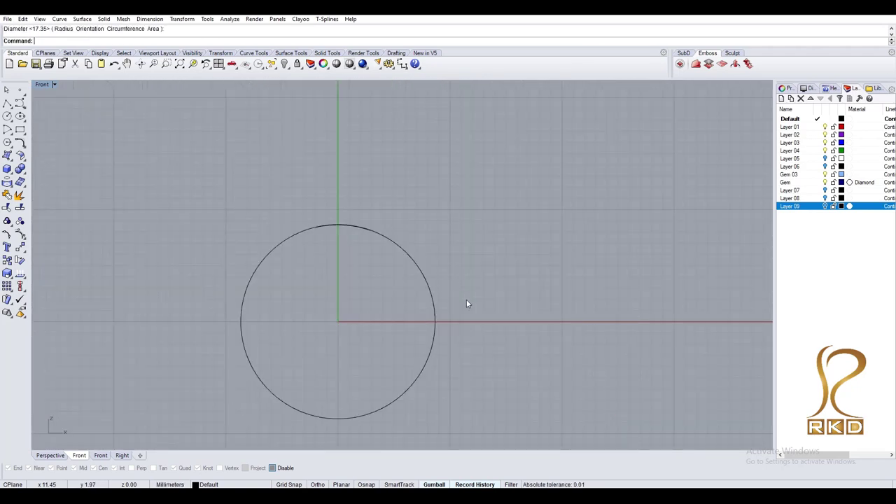
click(417, 283)
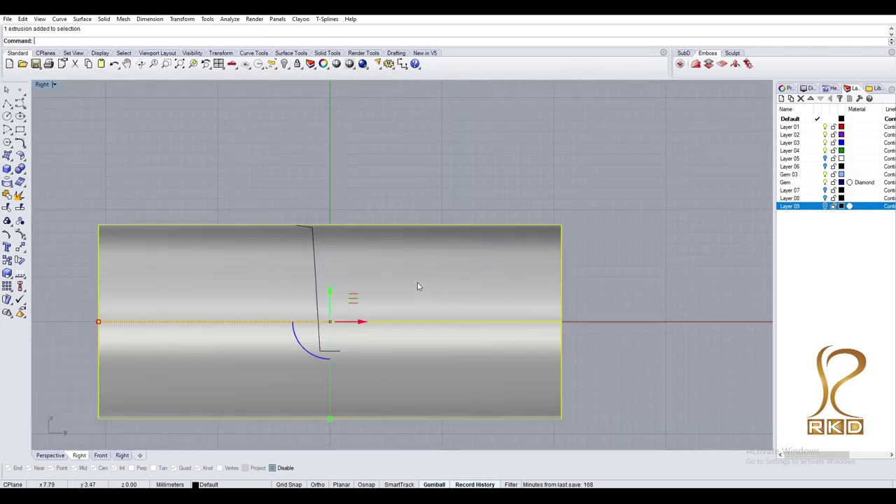
key(Delete)
Move the tube's surface seam to its bottom edge with SrfSeam.
right_drag(417, 286, 431, 287)
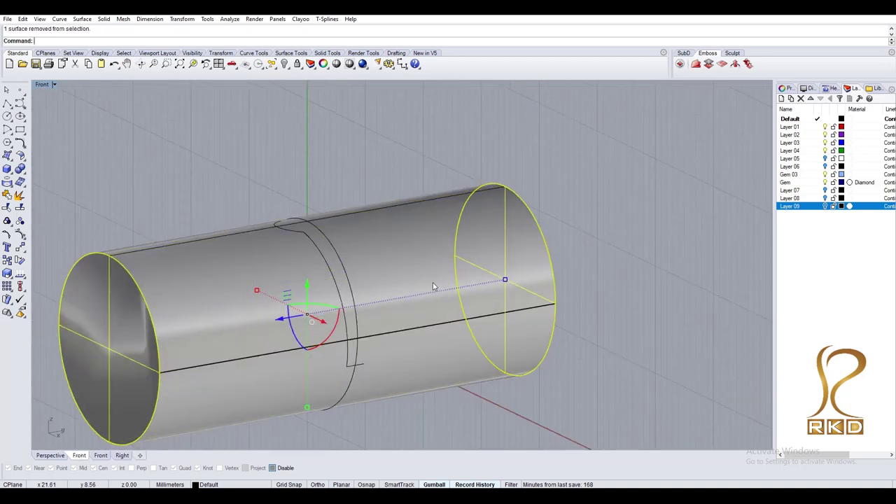
text(S)
key(Return)
mouse_move(249, 371)
right_down()
mouse_move(412, 395)
mouse_move(436, 314)
right_up()
click(414, 366)
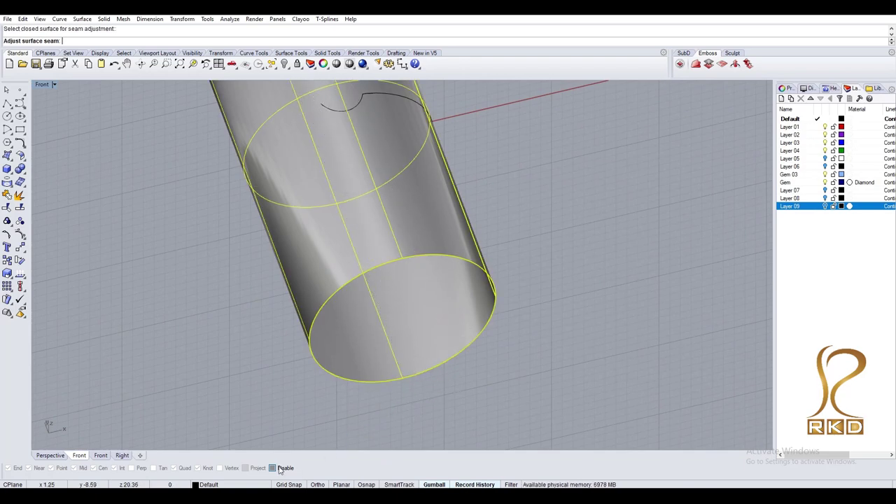
click(406, 383)
Hide the tube, split the seam curve, and delete the short piece at the junction.
mouse_move(418, 372)
right_down()
mouse_move(402, 311)
mouse_move(490, 181)
right_up()
key(ctrl+h)
click(433, 230)
scroll(351, 204, up, 3)
text(SS)
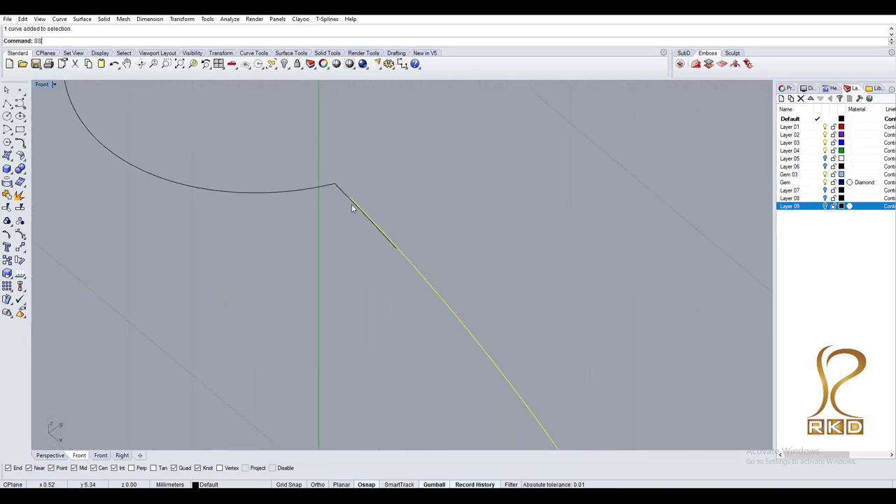
key(Return)
click(344, 195)
key(Delete)
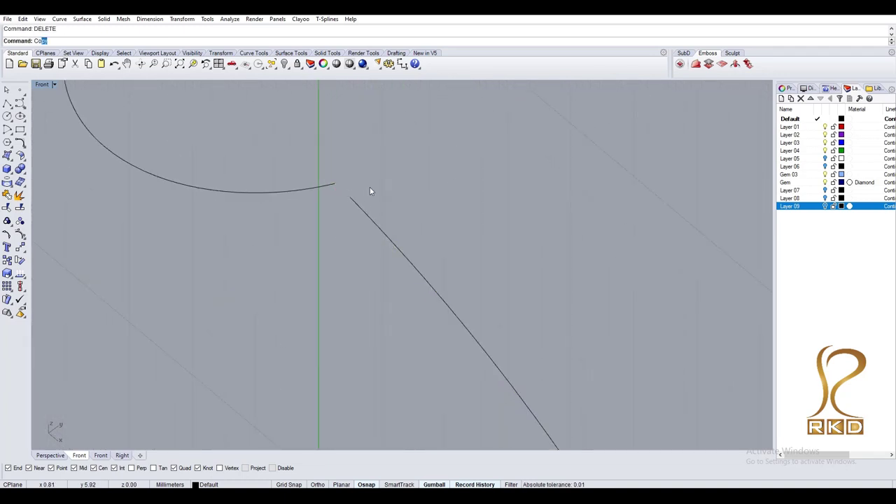
Connect the two curves and move the diagonal curve's end control point onto the arc's end.
text(nnect)
key(Return)
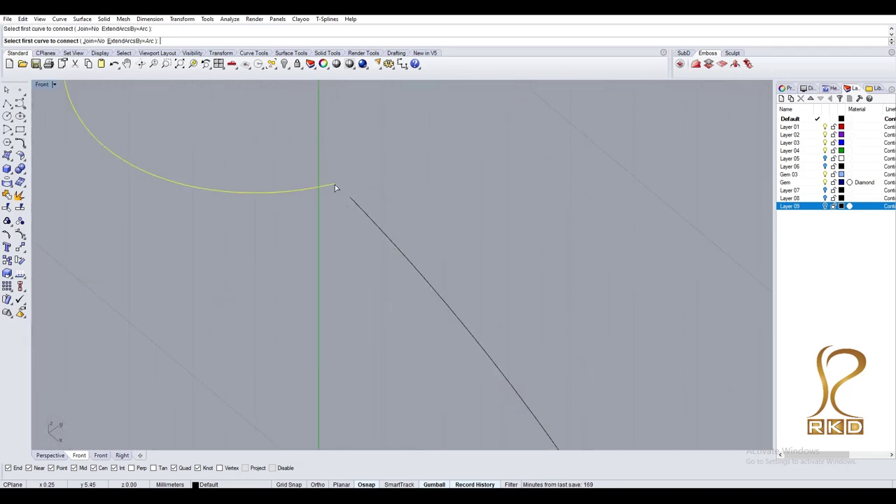
key(F10)
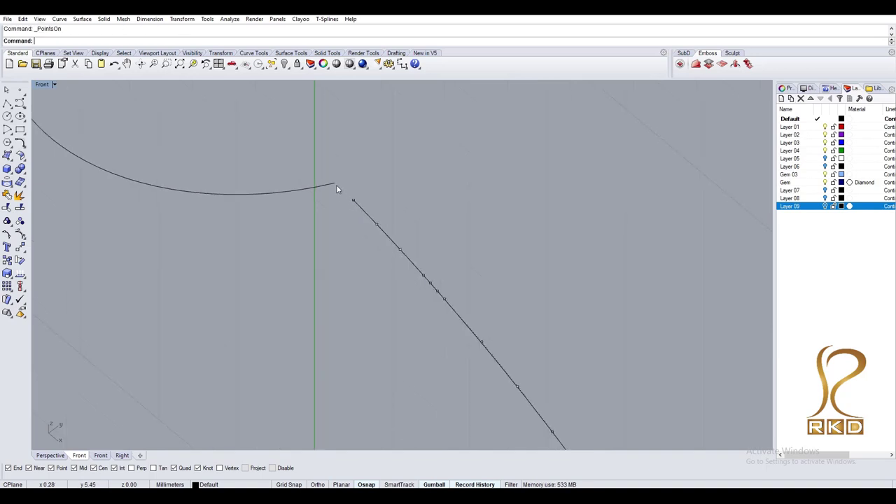
scroll(337, 185, up, 5)
click(332, 228)
drag(332, 228, 296, 217)
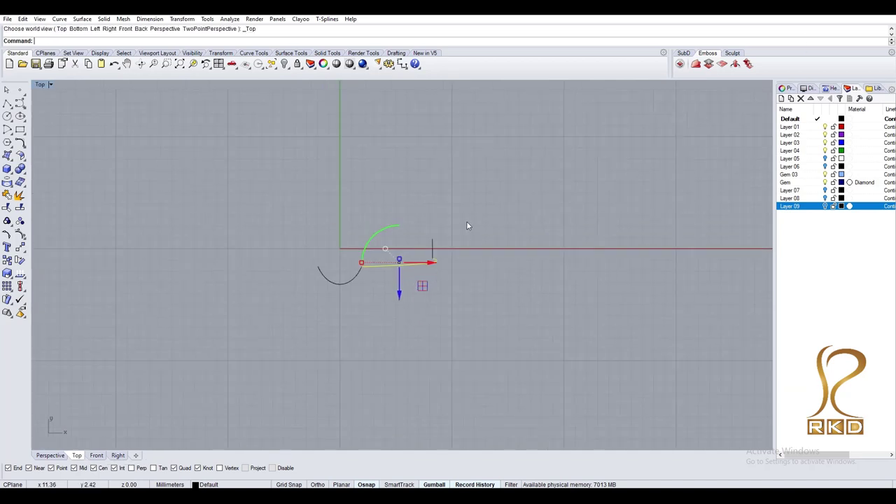
key(Escape)
Place the cut plane and split the curves, framing them in the Top view.
scroll(452, 246, up, 3)
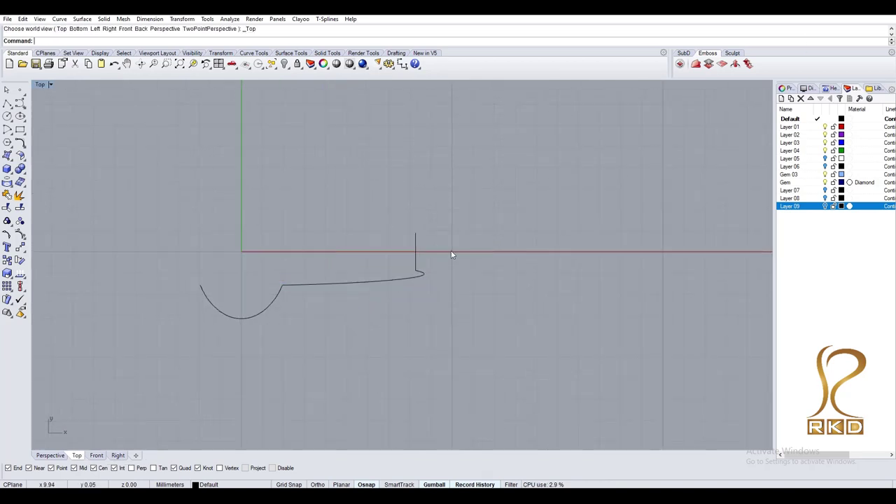
click(468, 234)
text(split)
key(Return)
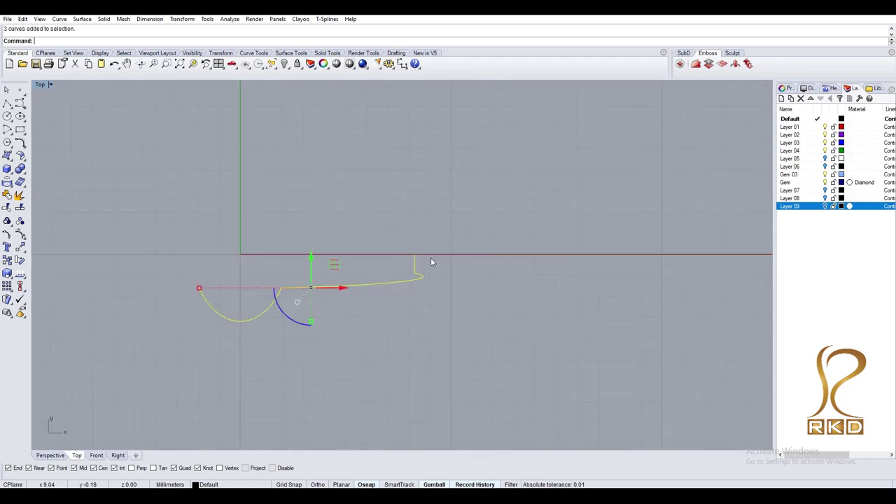
right_drag(335, 321, 387, 283)
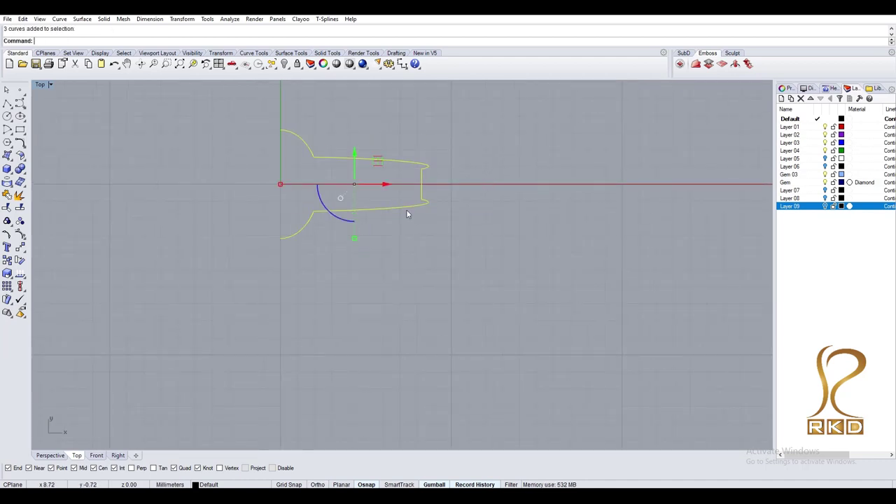
text(i0)
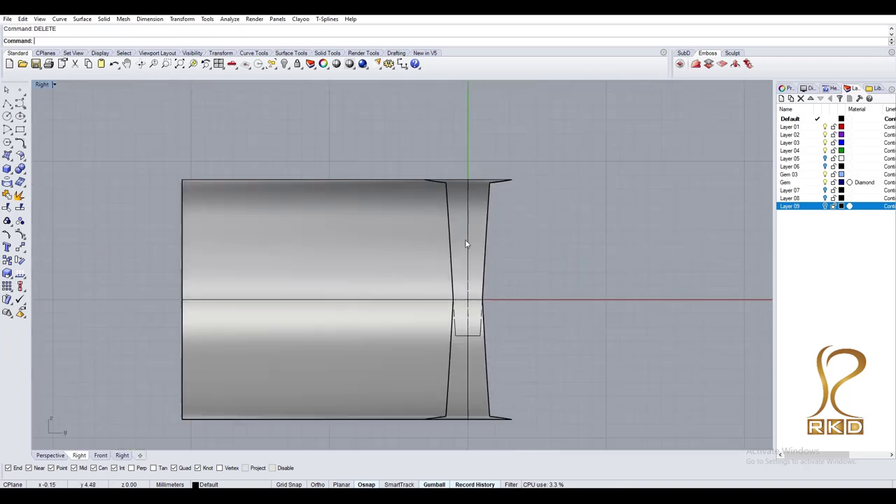
Undo the failed split, re-split the cylinder with the ring outline, and delete the leftover pieces.
key(ctrl+z)
key(Return)
key(Return)
ctrl+shift+right_drag(554, 258, 511, 248)
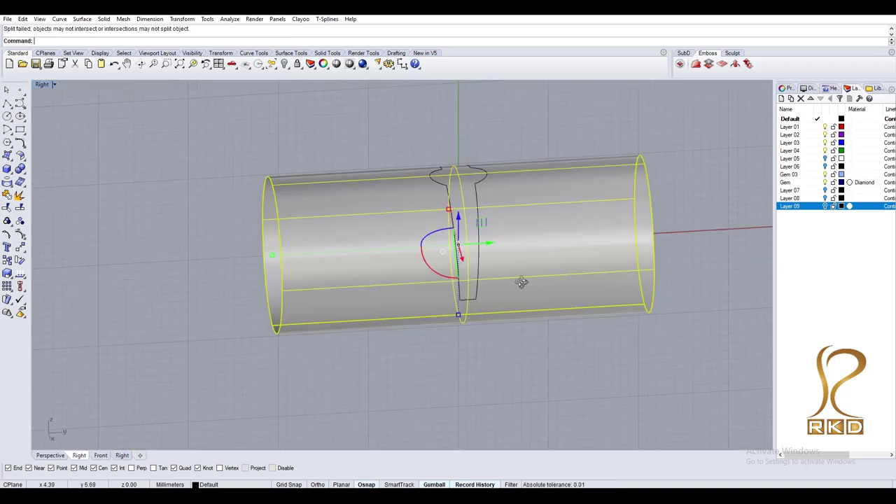
text(SC)
key(Return)
ctrl+shift+right_drag(575, 319, 513, 259)
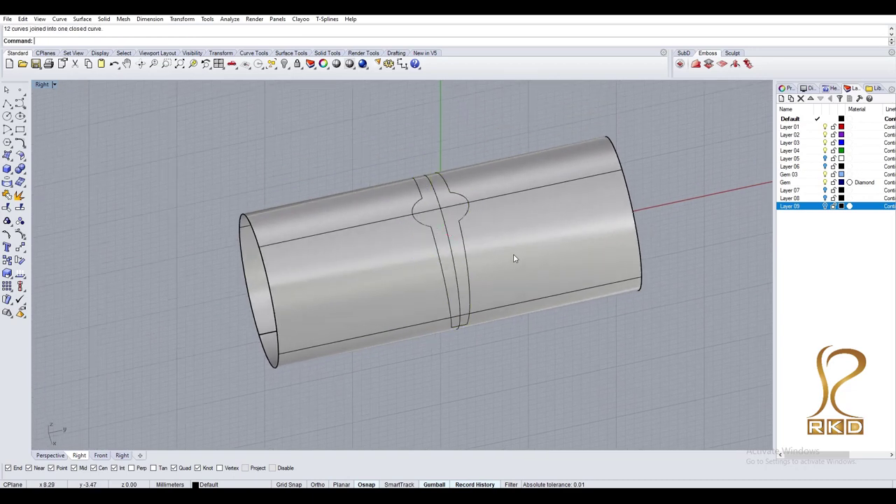
key(Return)
key(Return)
key(Delete)
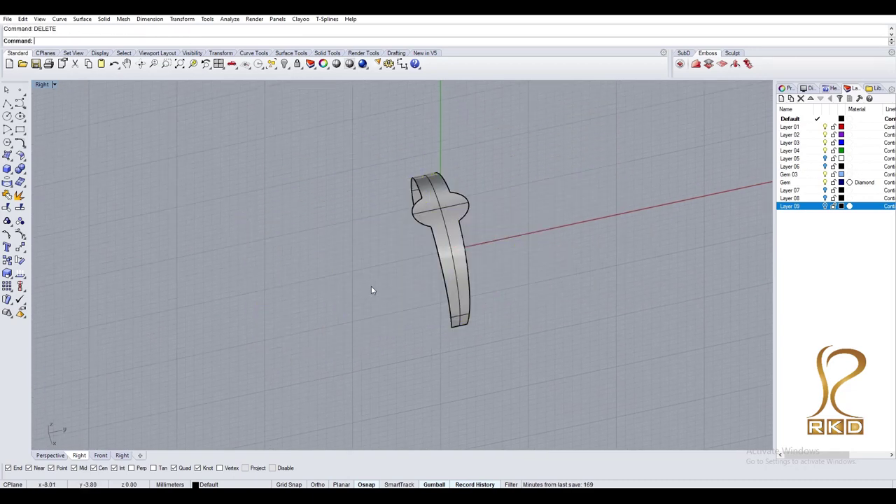
key(ctrl+F1)
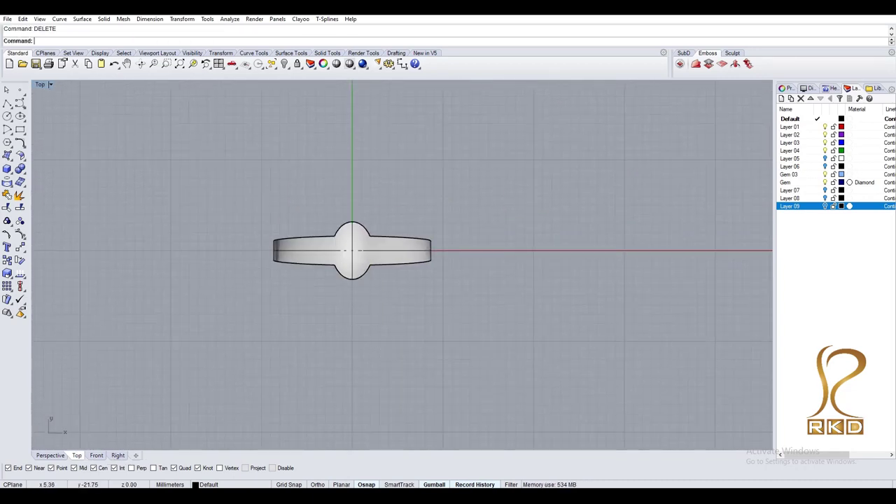
Turn Layer 05 on to compare the band with the reference photo, then hide it again.
click(825, 159)
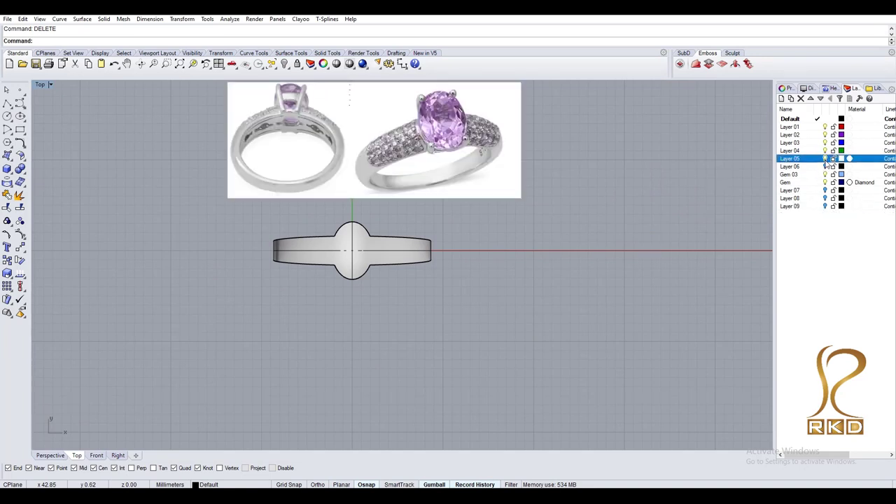
scroll(308, 210, up, 2)
scroll(309, 210, up, 2)
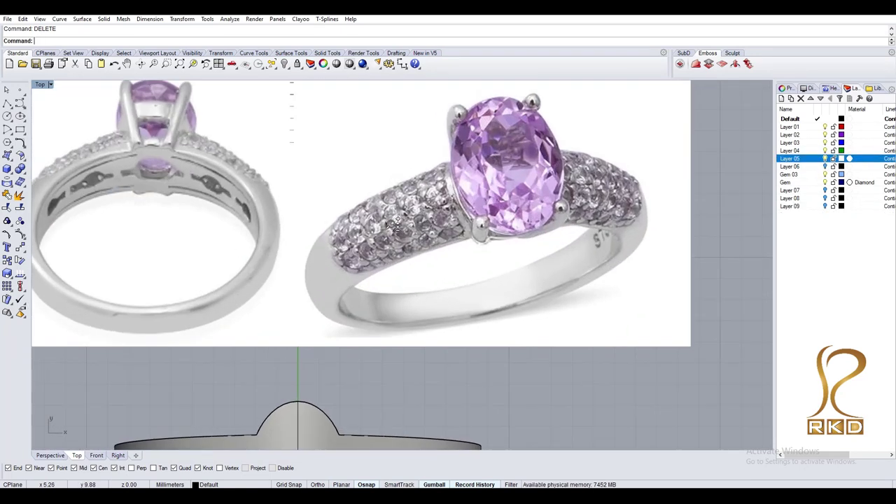
scroll(308, 210, up, 2)
right_drag(465, 306, 427, 215)
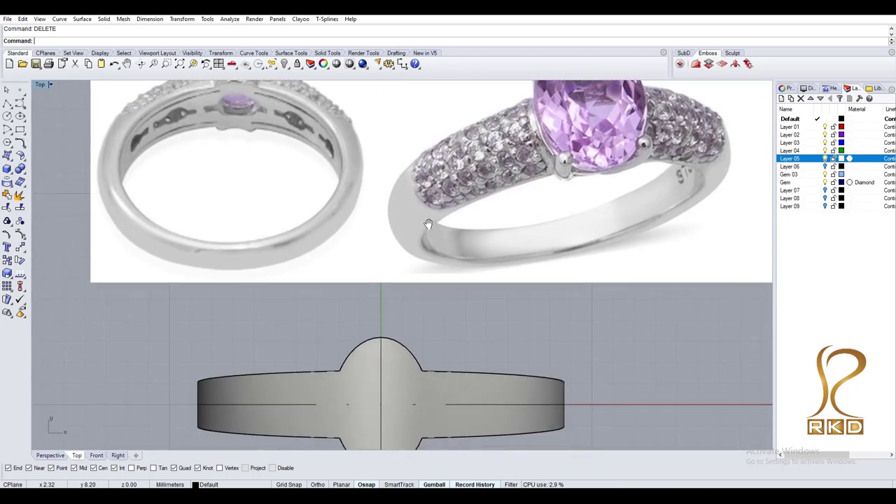
scroll(416, 284, down, 1)
scroll(416, 284, down, 2)
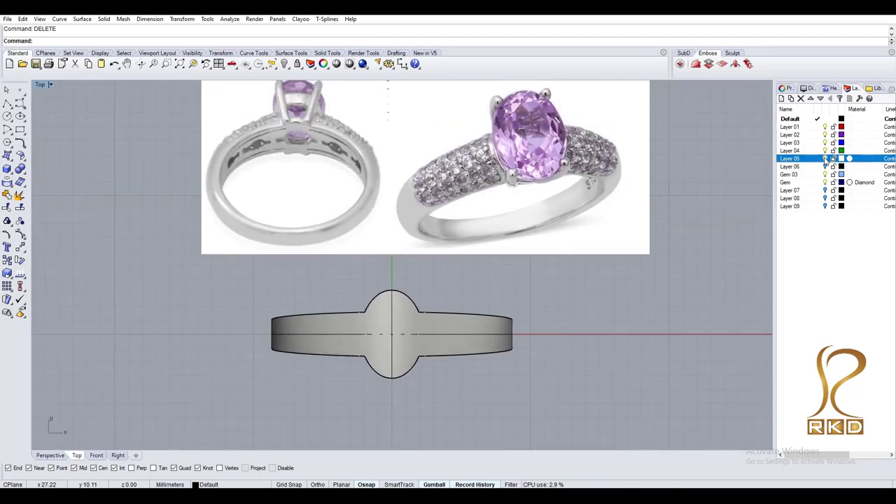
click(825, 159)
Flatten the band strip into a 2D outline with CreateUVCrv and check it against the photo.
key(Return)
click(400, 334)
key(Return)
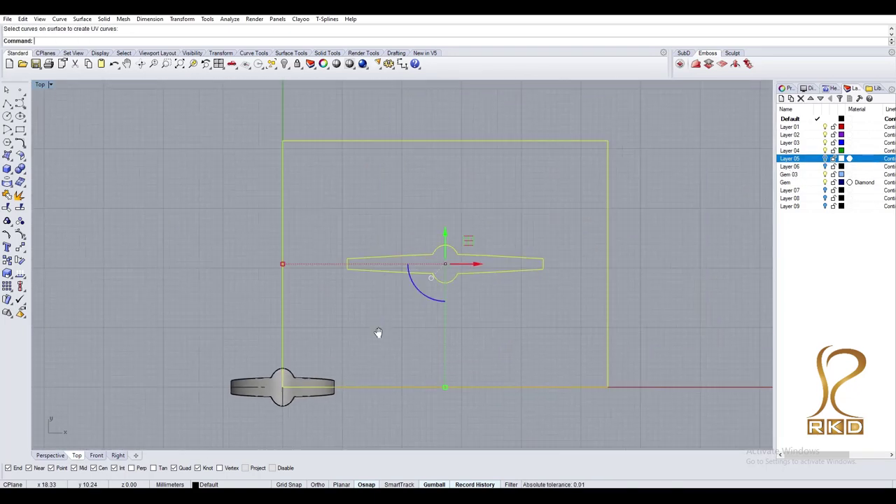
scroll(740, 176, up, 2)
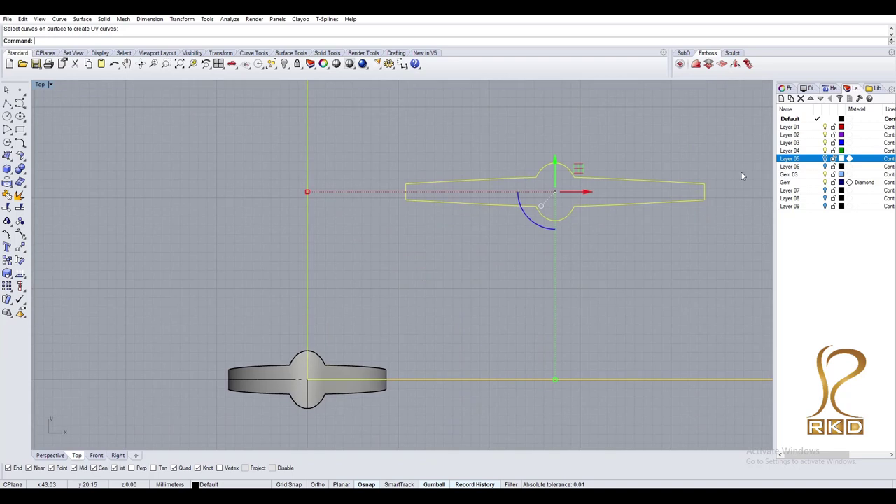
click(826, 159)
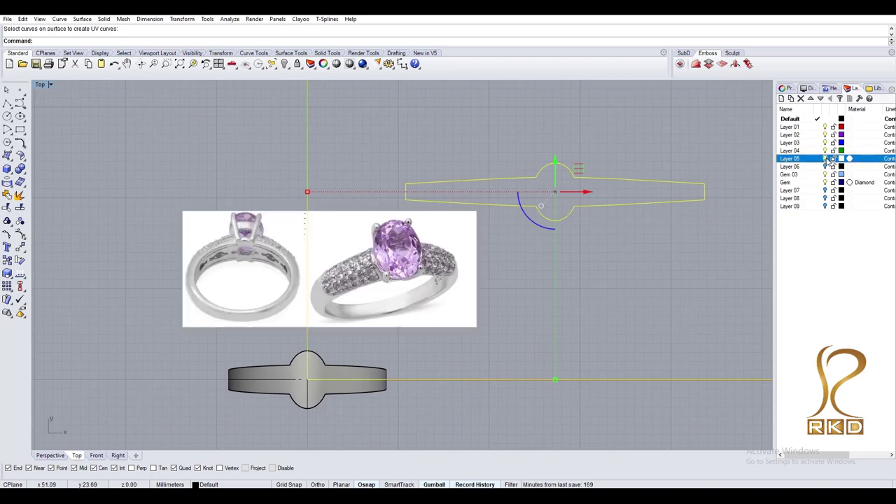
click(829, 160)
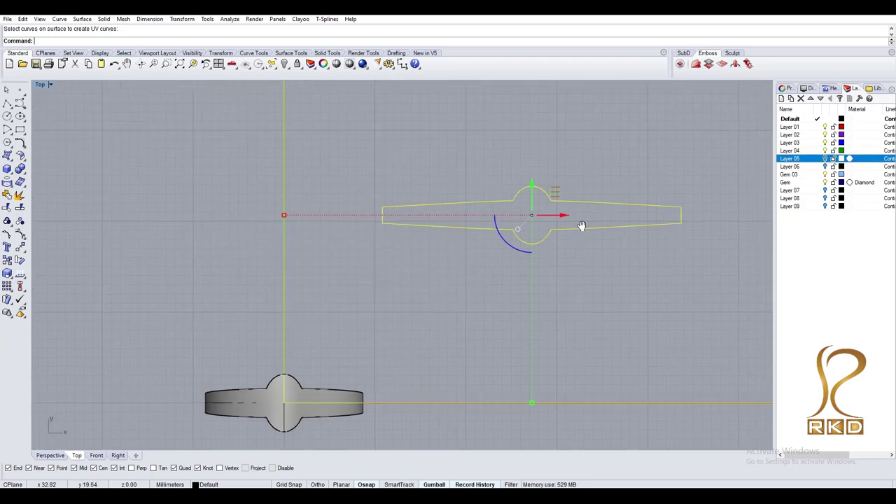
Offset the flat outline outward by 1.5.
click(581, 186)
scroll(516, 221, up, 2)
text(offset)
key(Return)
scroll(490, 242, up, 5)
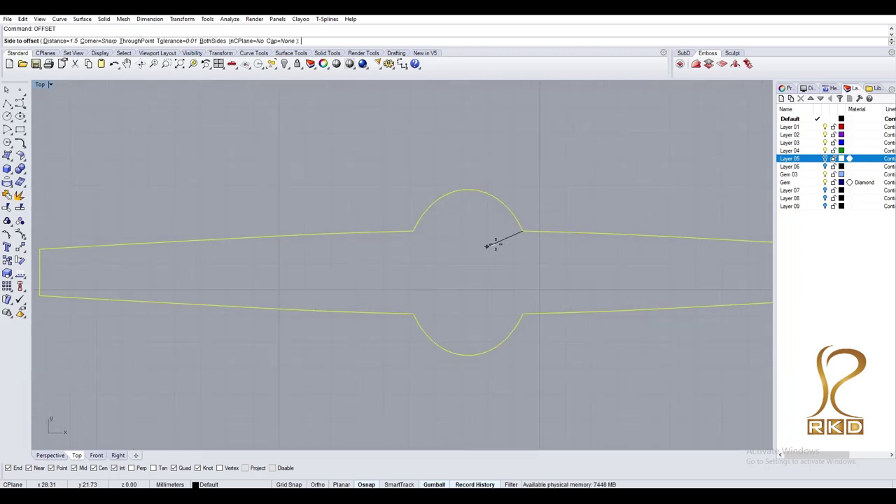
click(496, 242)
scroll(489, 245, down, 3)
scroll(444, 264, down, 2)
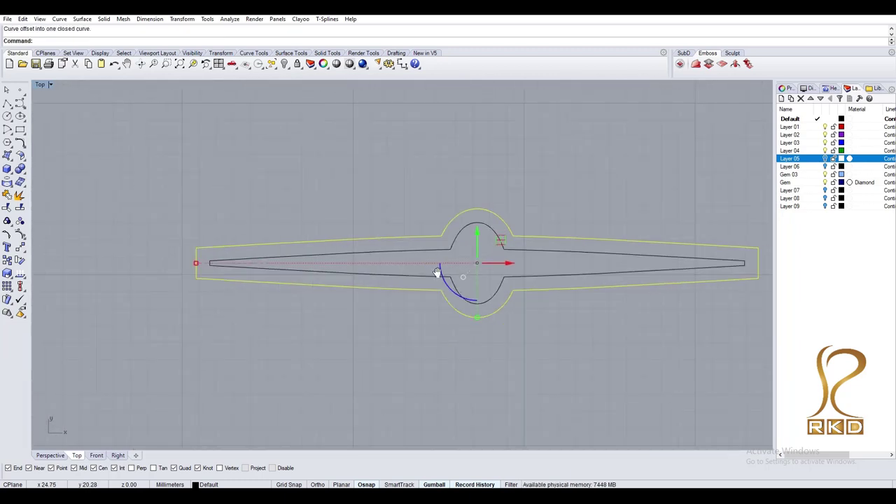
scroll(448, 266, up, 1)
Undo the 1.5 offset and offset the outline outward by 0.8 instead.
key(Escape)
key(ctrl+z)
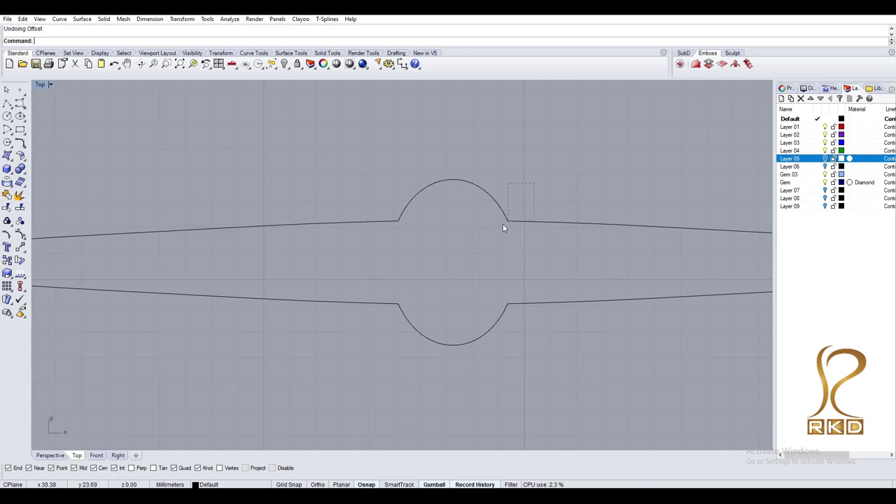
key(Return)
click(502, 224)
scroll(489, 215, up, 2)
text(8)
key(Return)
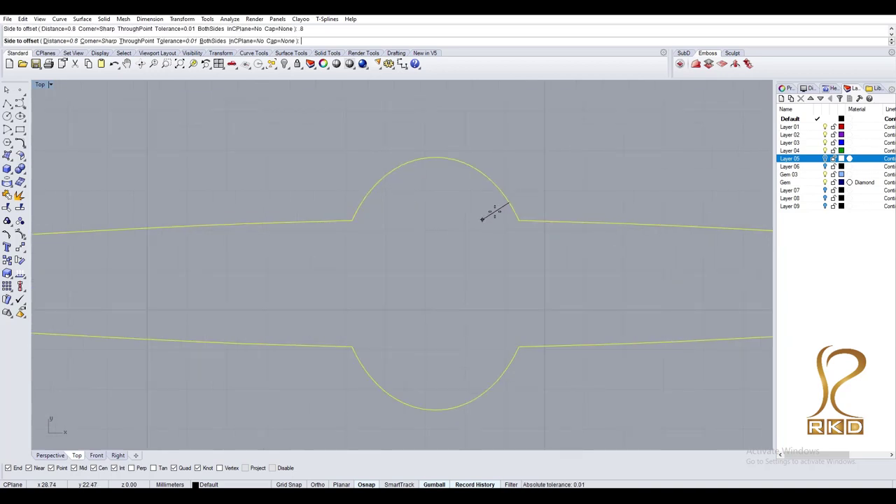
click(495, 215)
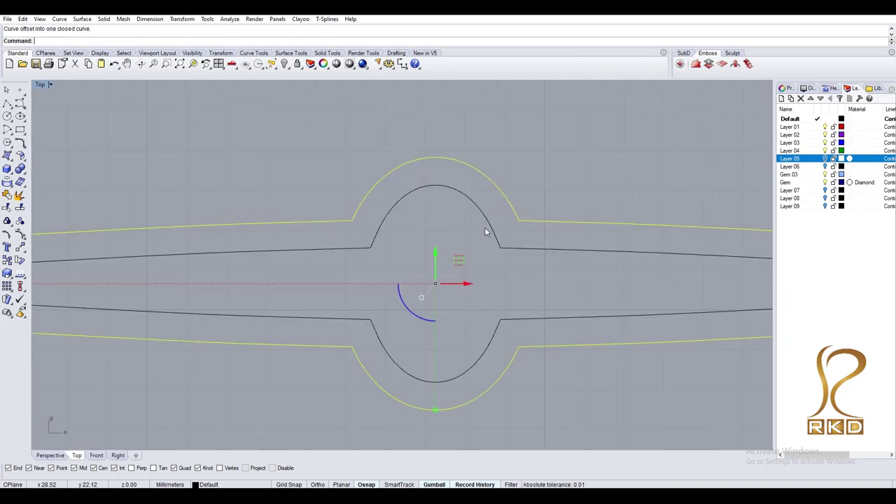
scroll(486, 231, down, 1)
click(505, 284)
scroll(505, 282, down, 2)
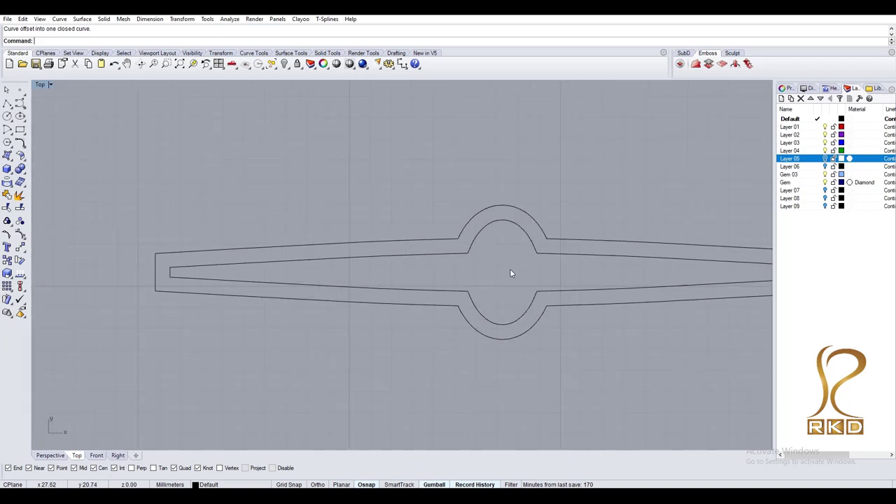
text(line)
key(Return)
Draw a vertical centre line through the inner oval and an ellipse centred on its midpoint.
click(502, 220)
click(502, 327)
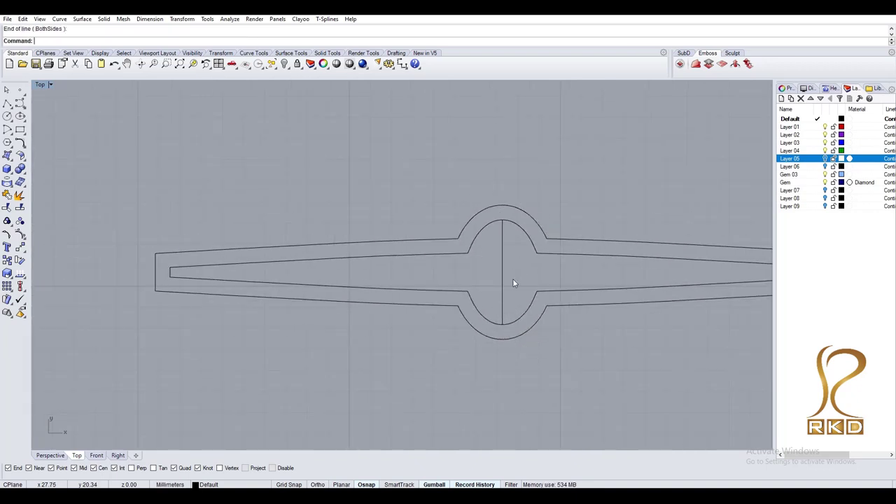
click(501, 273)
scroll(501, 273, up, 2)
click(533, 270)
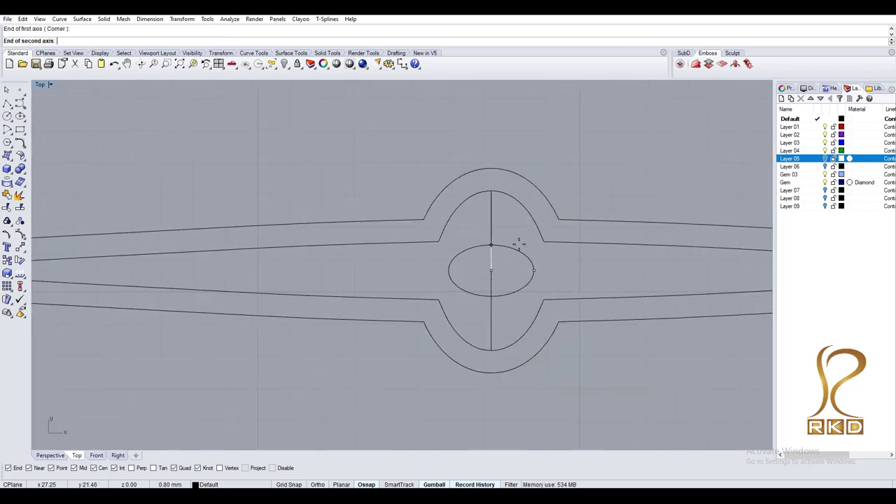
scroll(518, 248, up, 2)
Add a rectangle on the ellipse edge, mirror it left, CurveBoolean them, and delete leftovers.
click(526, 266)
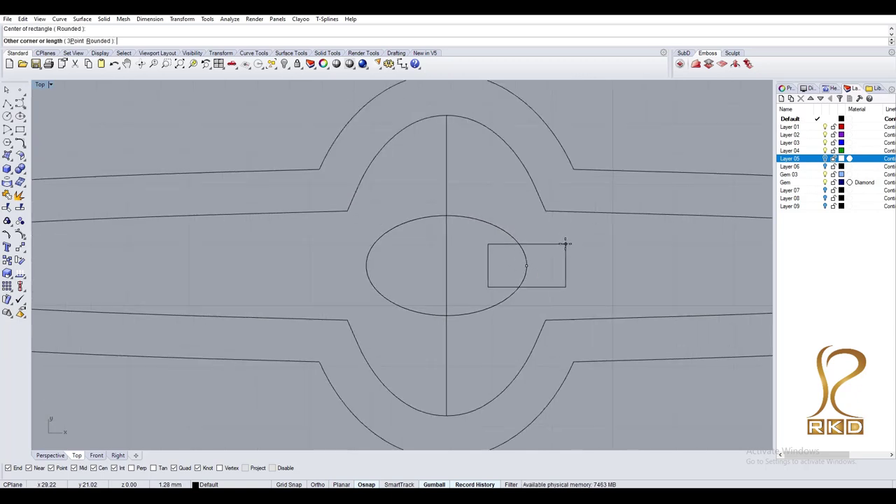
click(464, 227)
click(466, 178)
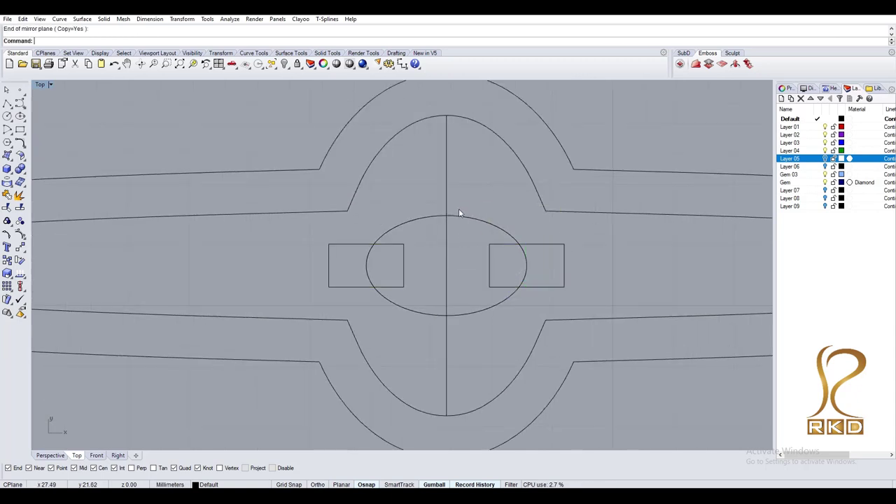
drag(263, 161, 638, 381)
text(Cu)
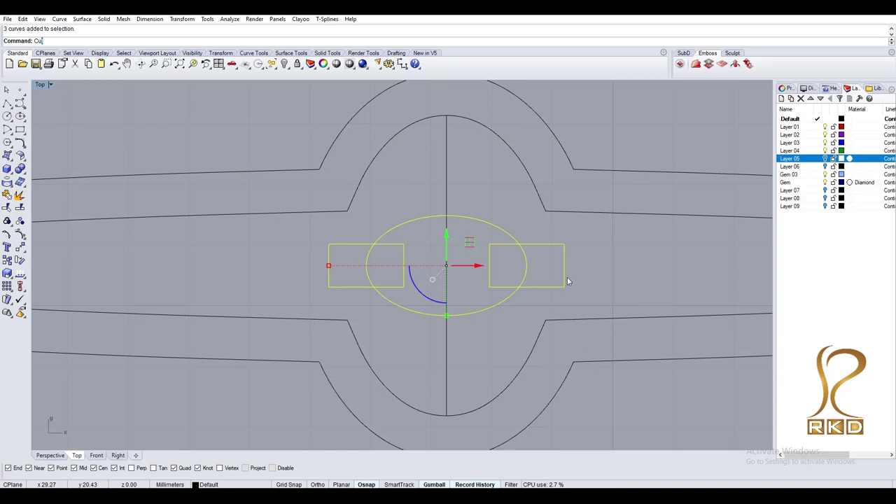
key(Return)
click(371, 242)
drag(216, 124, 664, 352)
key(Delete)
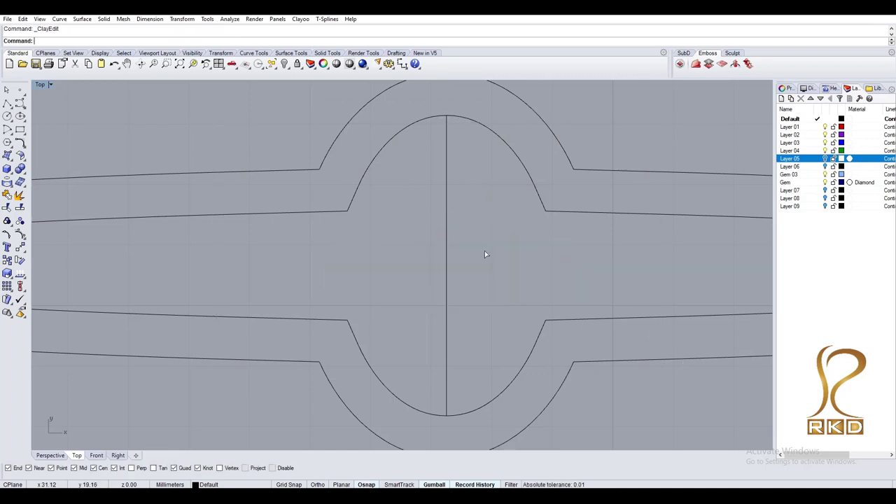
scroll(483, 254, down, 4)
key(Escape)
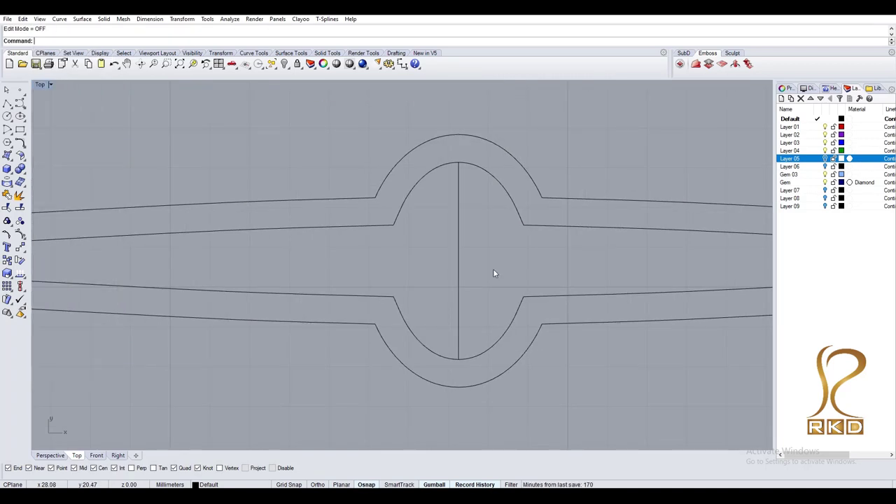
Stretch the tabbed oval outline's side control points outward to reshape the slot.
key(ctrl+z)
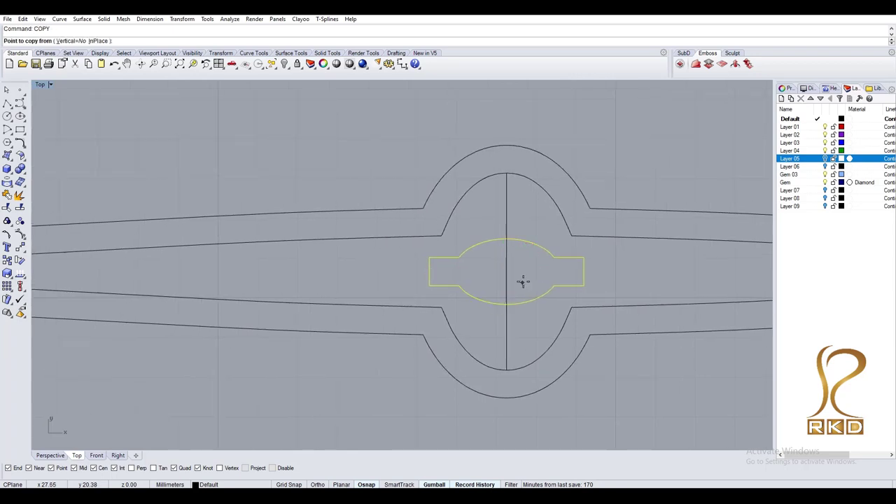
key(Escape)
scroll(546, 203, up, 2)
key(F10)
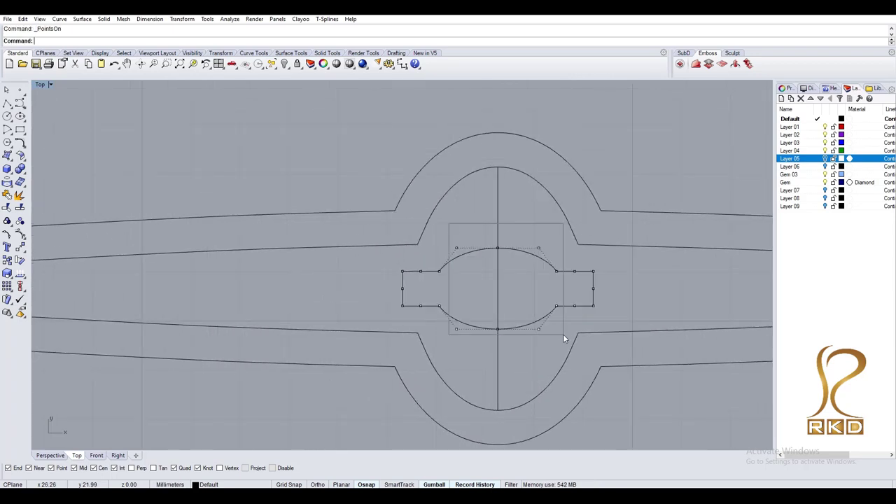
drag(496, 329, 497, 343)
key(Escape)
scroll(550, 318, down, 2)
scroll(588, 302, up, 2)
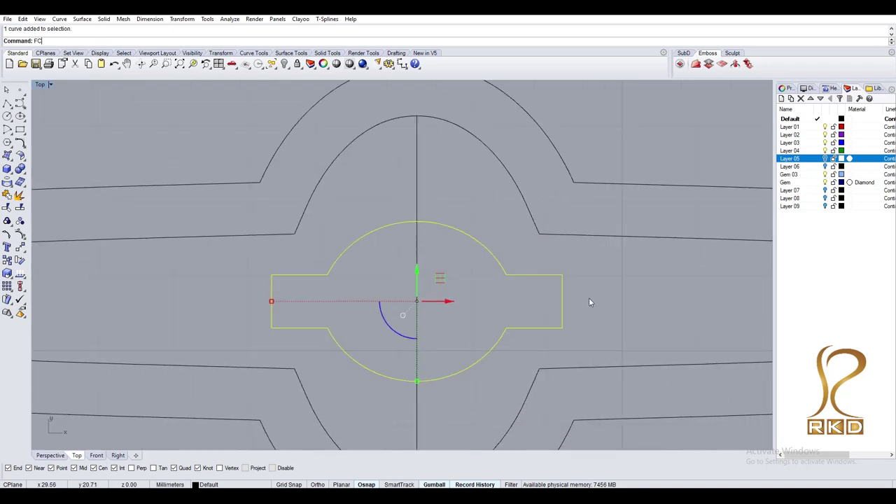
scroll(629, 304, down, 2)
Copy the reshaped slot to the left, enlarge it, and move it onto the ellipse centre.
key(Return)
click(602, 395)
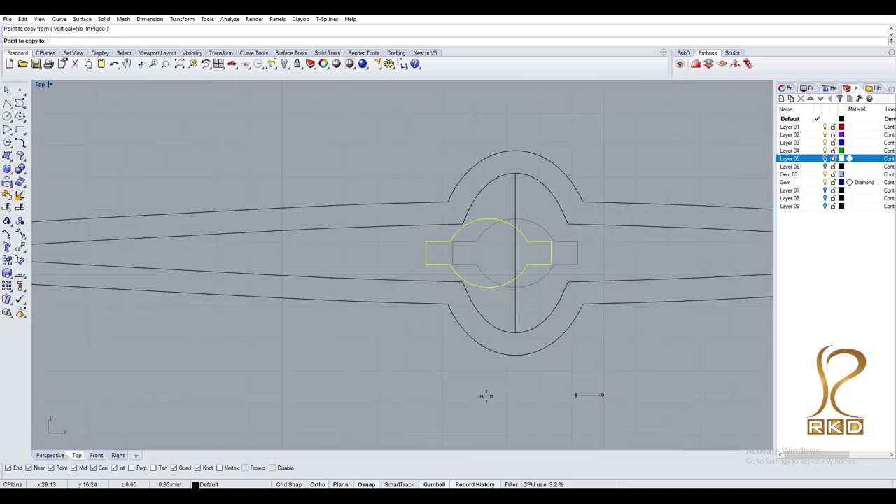
click(440, 394)
key(Return)
scroll(420, 273, up, 2)
drag(420, 271, 331, 236)
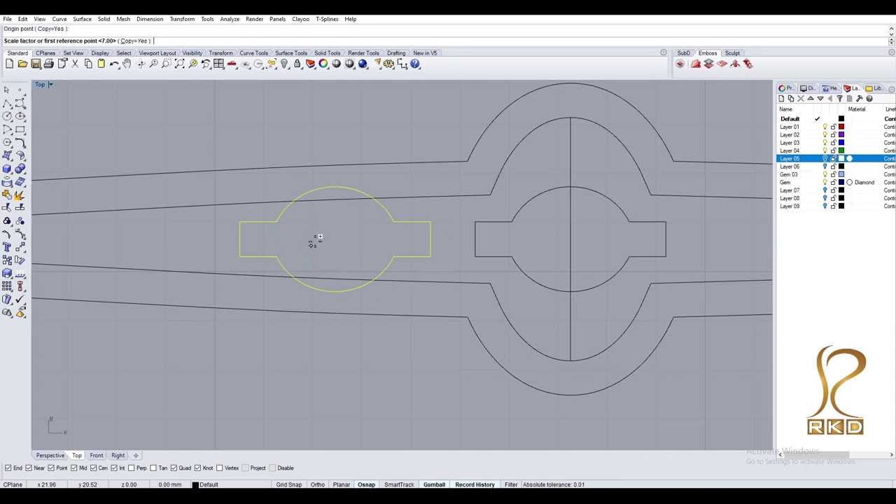
scroll(315, 242, down, 2)
click(317, 243)
click(359, 226)
scroll(359, 226, up, 2)
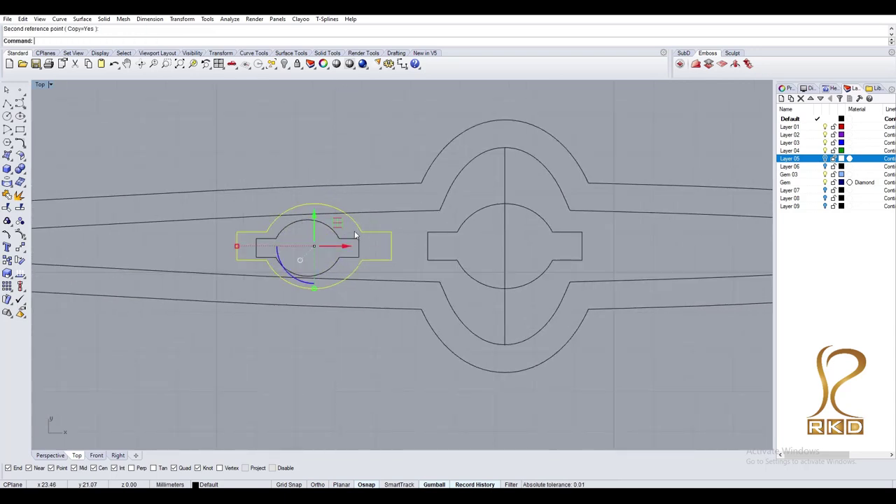
mouse_move(353, 243)
mouse_down()
mouse_move(390, 240)
mouse_move(424, 254)
mouse_up()
scroll(420, 244, up, 2)
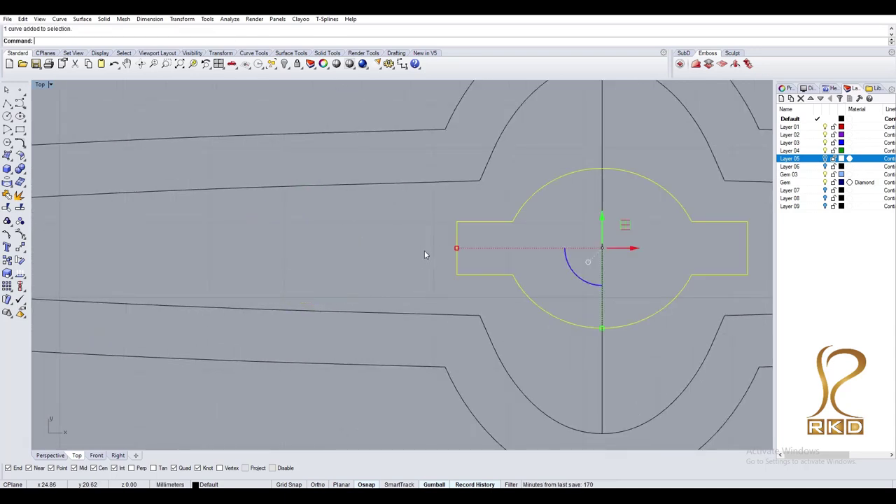
Copy the slot farther left and scale that copy smaller.
text(copy)
key(Return)
click(489, 248)
click(243, 248)
key(Return)
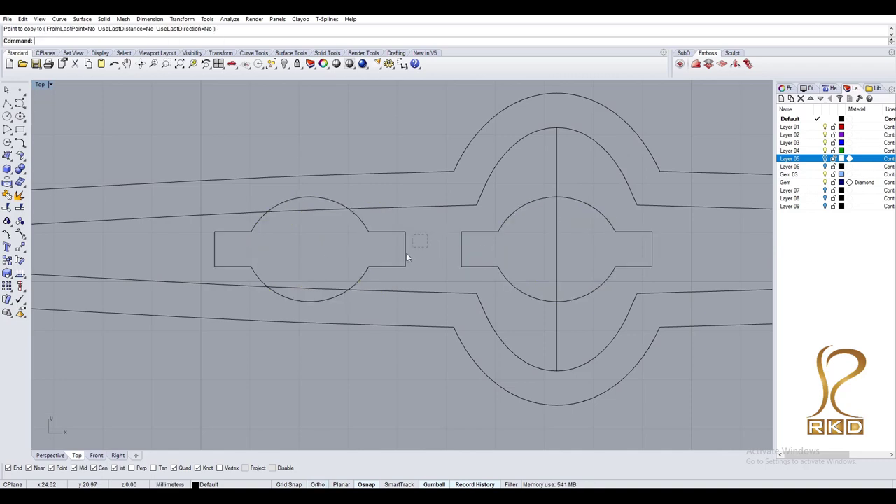
key(Return)
click(406, 249)
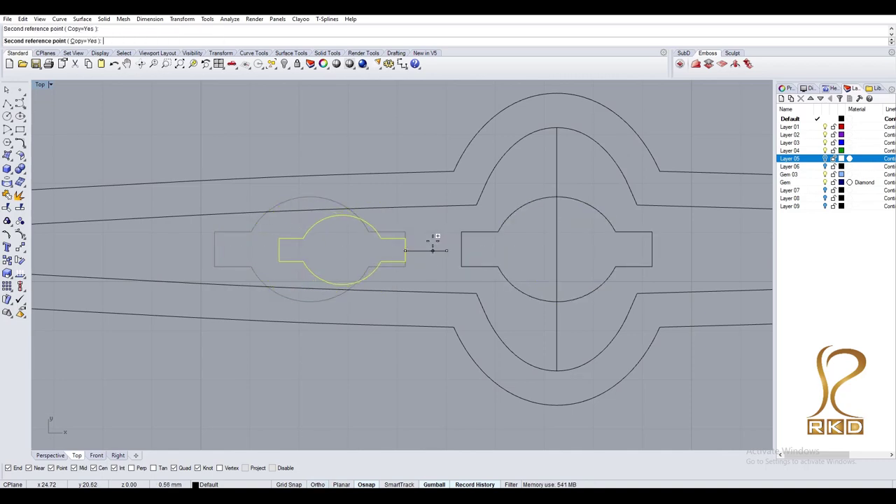
click(436, 238)
scroll(433, 241, down, 2)
Copy the smaller slot to the far left and shrink it further.
text(copy)
key(Return)
click(412, 122)
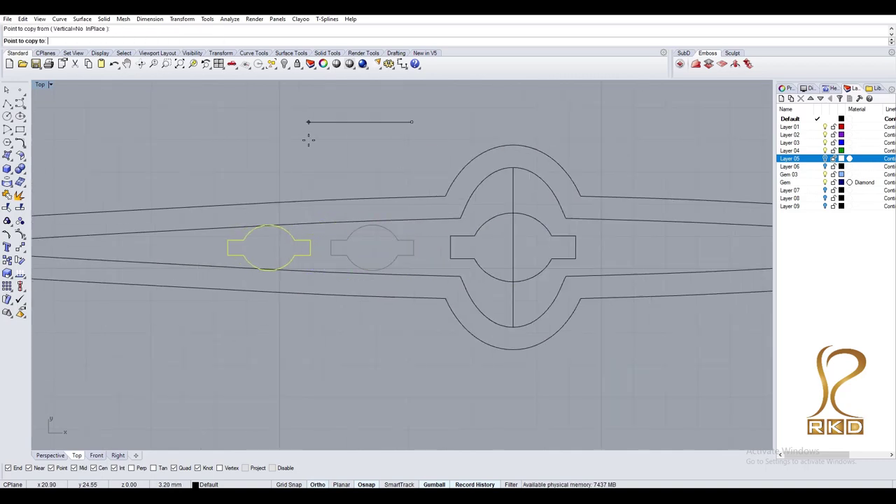
click(309, 140)
scroll(317, 238, up, 1)
click(307, 245)
text(scale)
key(Return)
click(307, 245)
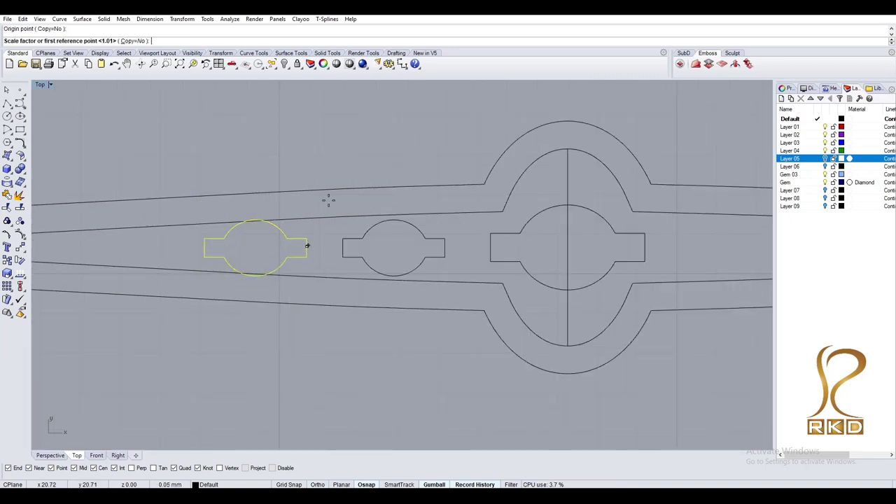
click(307, 156)
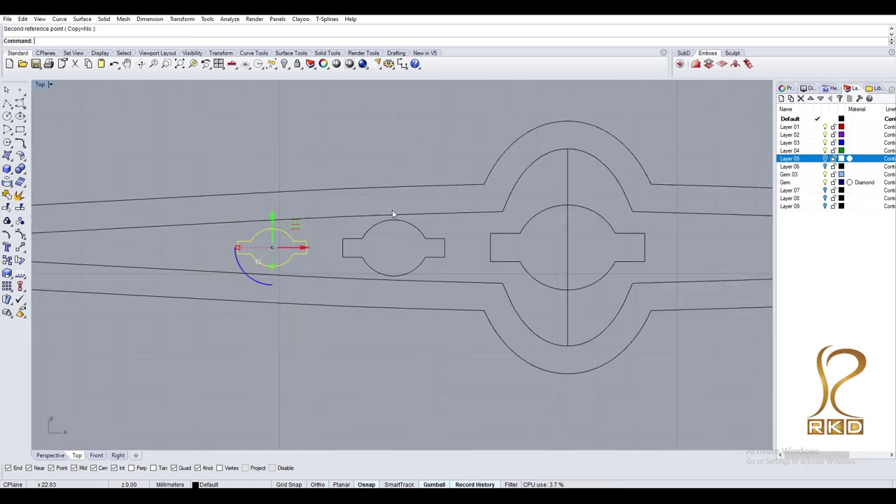
scroll(419, 230, down, 2)
Mirror the two left-side slots to the right across the band centre.
drag(230, 146, 456, 336)
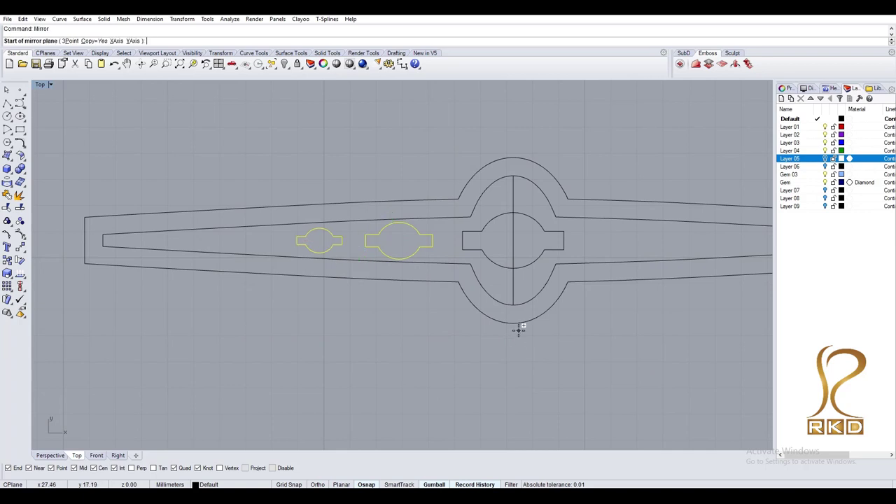
click(514, 280)
click(523, 365)
text(D)
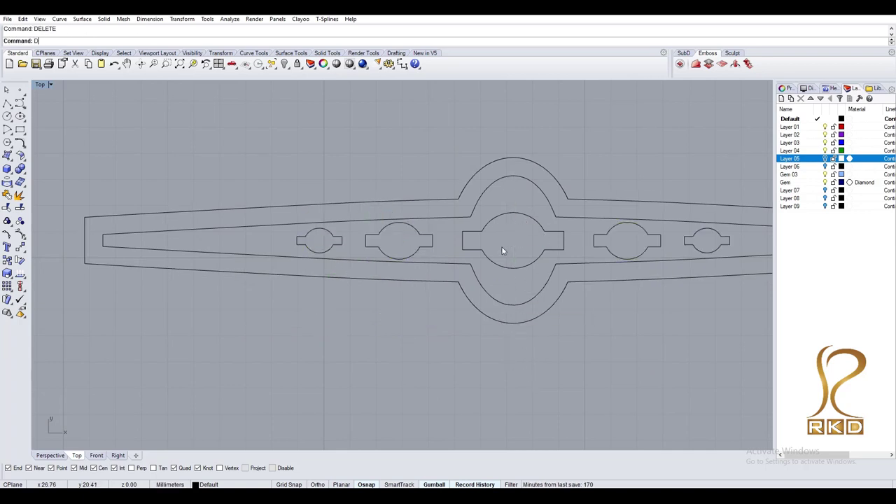
Delete the inner offset outline.
text(elete)
key(Return)
scroll(548, 136, up, 2)
click(500, 168)
key(Return)
scroll(530, 185, down, 2)
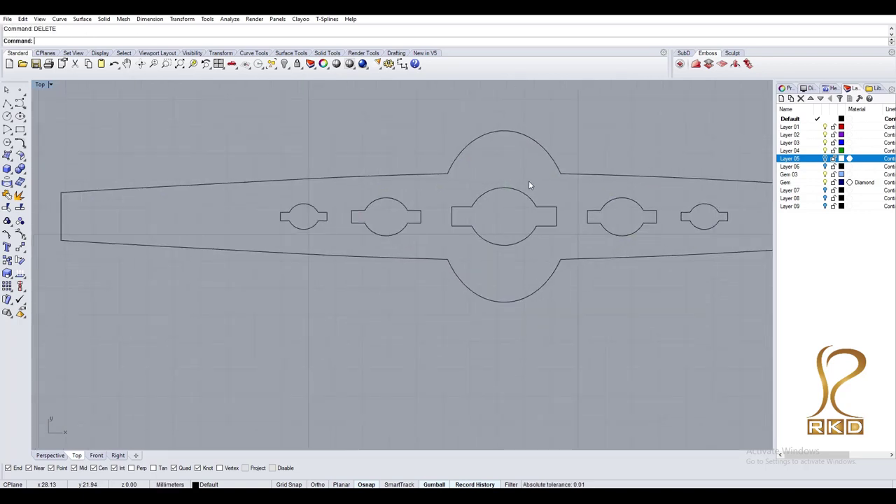
Widen and stretch the centre slot with the gumball handles.
drag(451, 216, 435, 217)
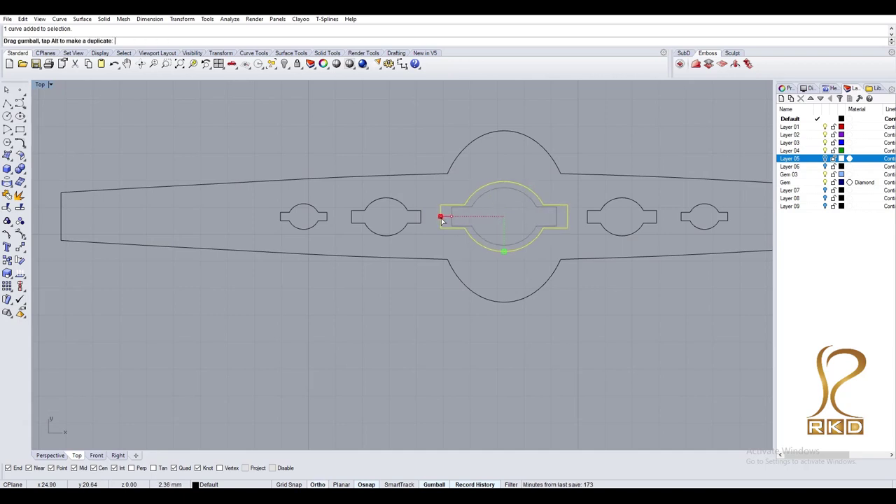
right_drag(504, 258, 495, 278)
drag(496, 278, 495, 277)
right_drag(790, 231, 674, 238)
key(Escape)
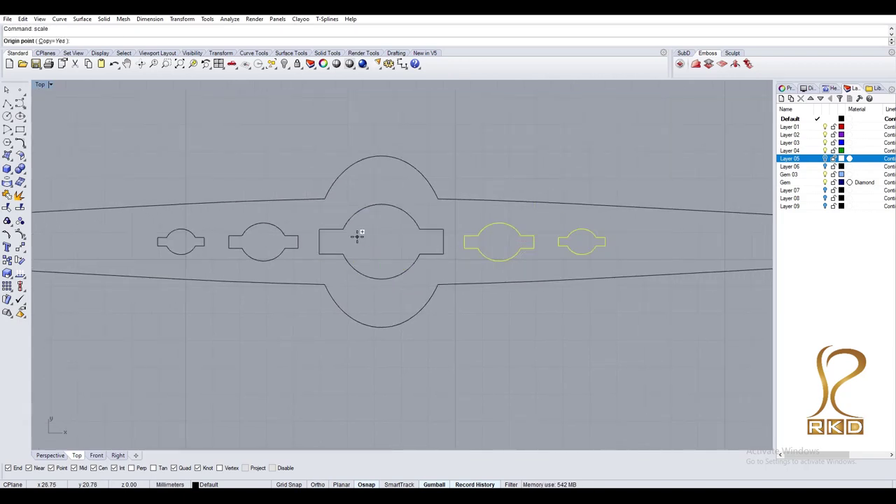
Draw a vertical line from the ellipse top down through the band centre.
text(line)
key(Return)
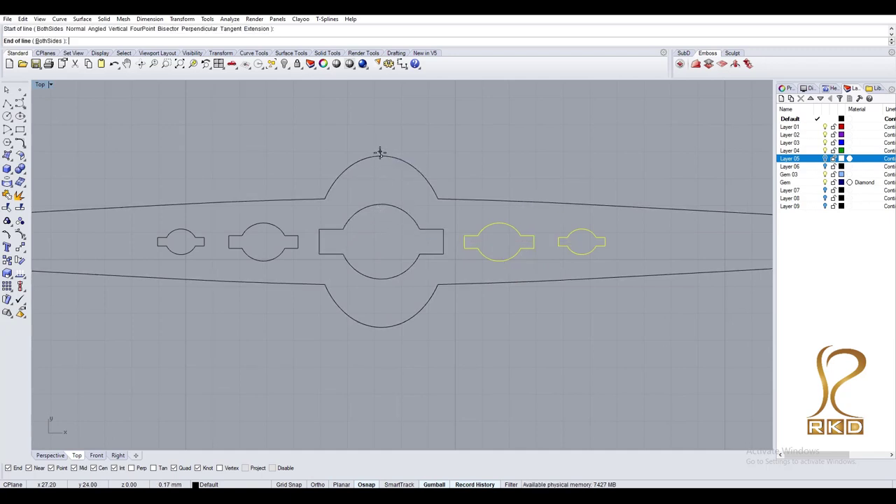
click(381, 157)
click(380, 326)
Scale copies of the right-side slots outward from the band centre.
text(scale)
key(Return)
click(381, 244)
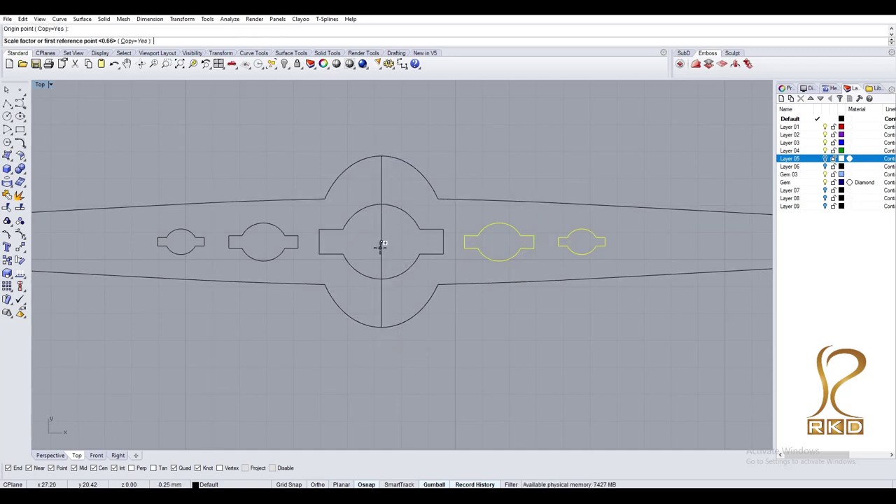
scroll(381, 244, down, 3)
shift+click(592, 160)
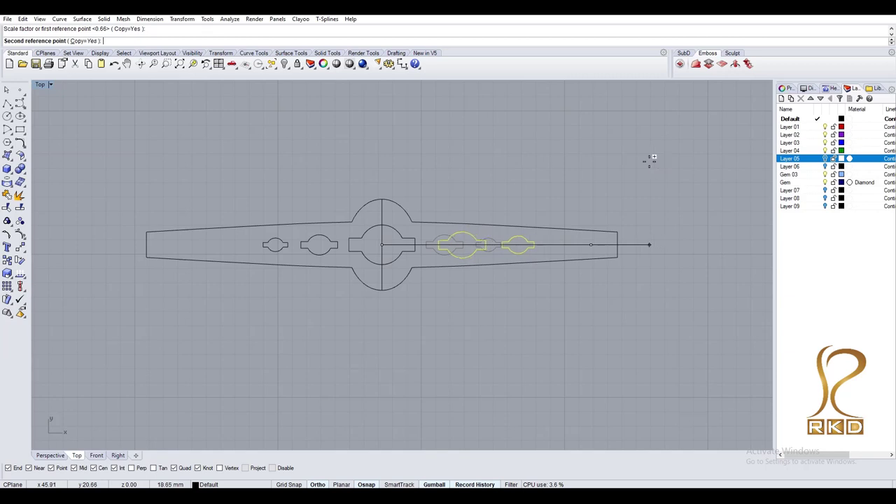
click(649, 161)
key(Return)
scroll(532, 235, up, 3)
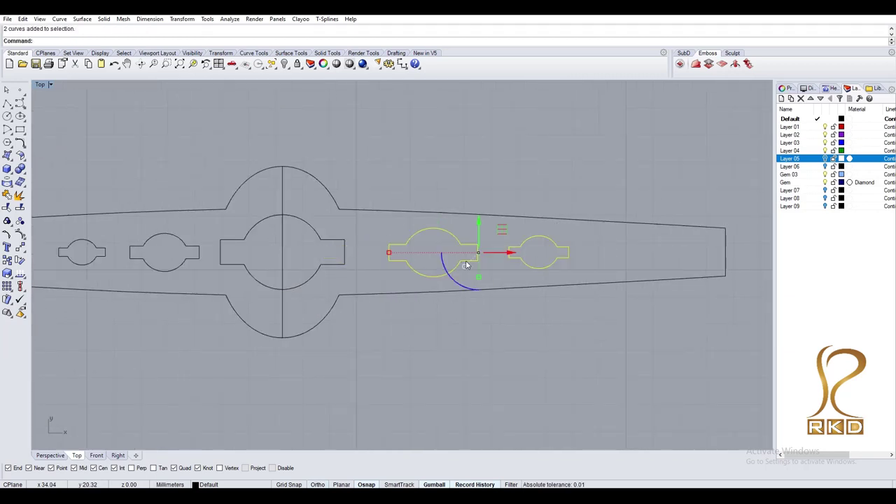
Nudge the two right slots left, then spread them farther out.
drag(466, 265, 449, 266)
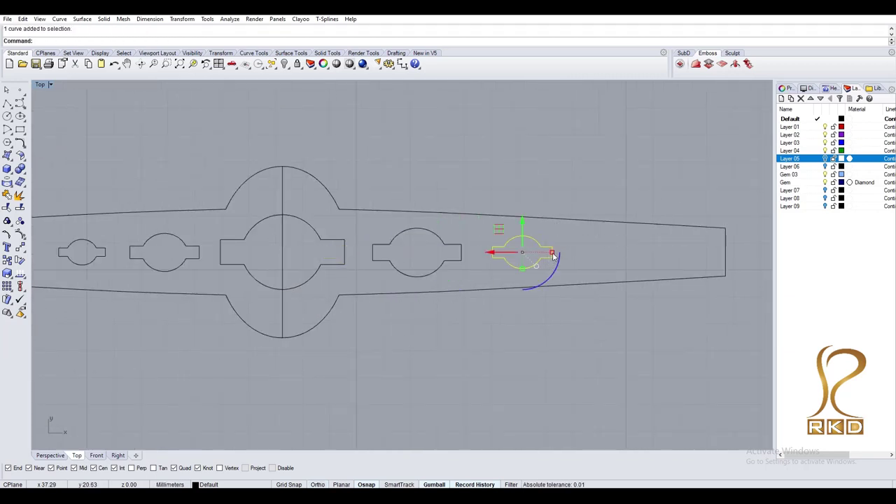
key(Left)
key(Left)
key(Left)
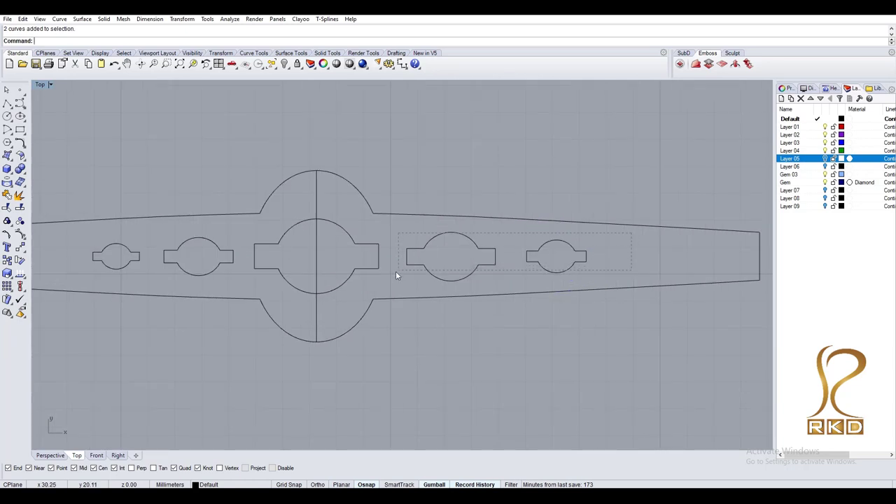
double_click(317, 248)
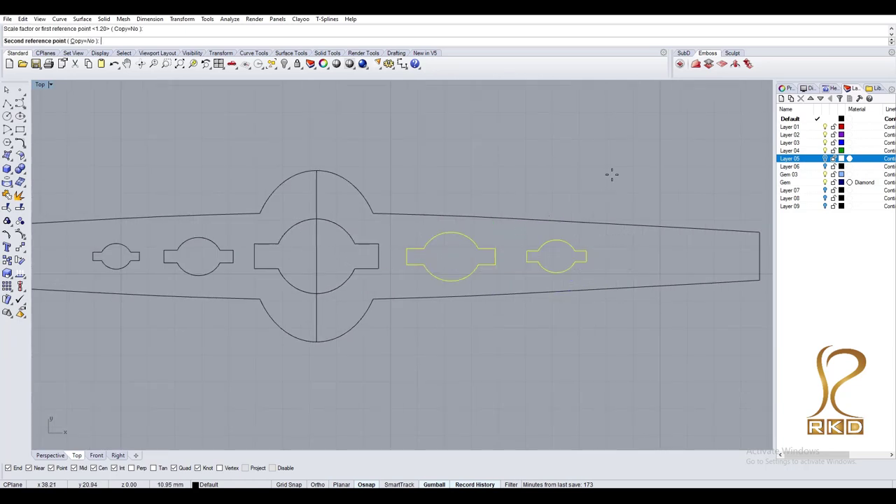
click(682, 163)
scroll(629, 210, down, 3)
key(Escape)
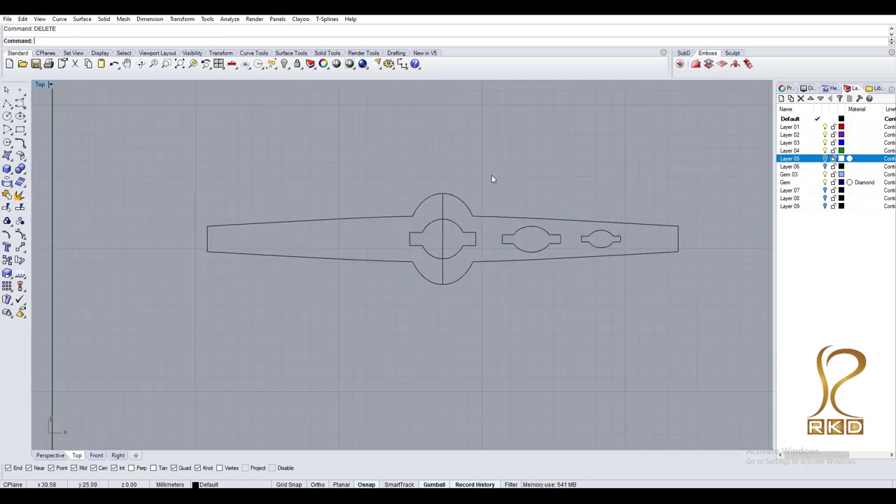
Stretch the centre slot in one direction with SCALE1D.
drag(641, 308, 641, 309)
scroll(498, 250, up, 2)
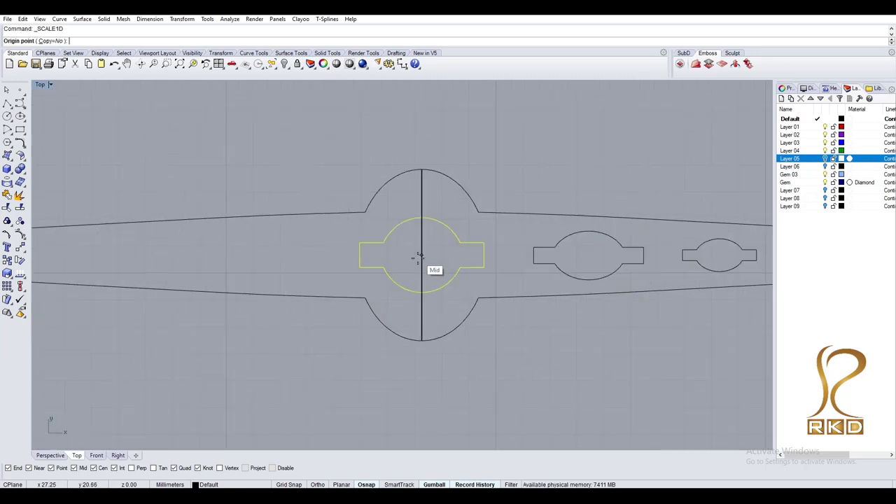
click(577, 182)
scroll(508, 241, down, 3)
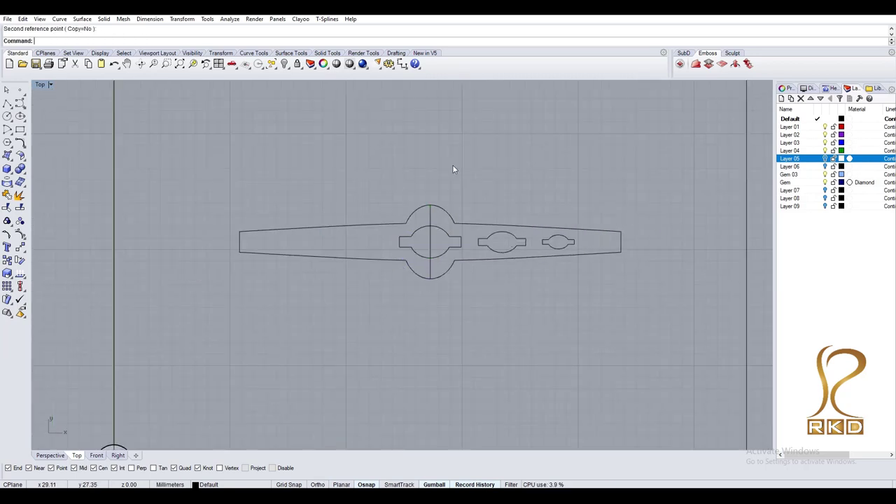
text(Mirror)
Mirror the right slots to the left side and delete the leftover curves.
click(432, 242)
click(440, 224)
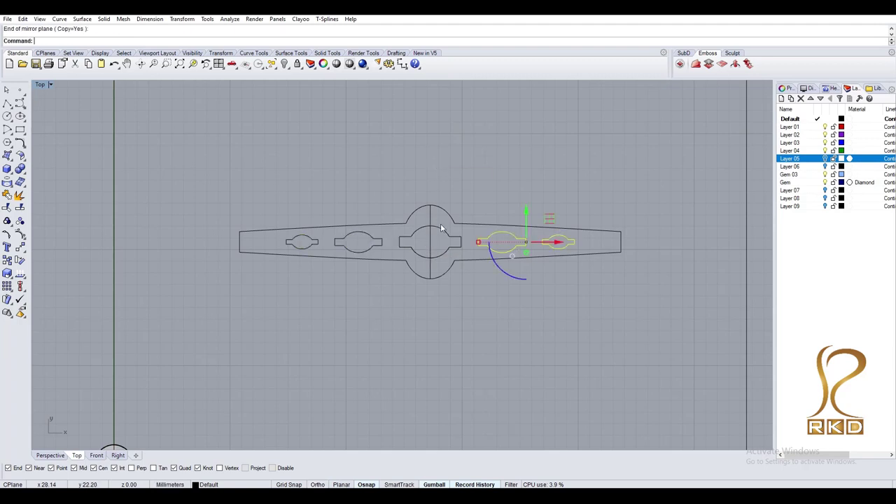
scroll(434, 214, down, 2)
key(Delete)
scroll(490, 231, down, 2)
Wrap the flat slot layout onto the ring surface and delete the flat originals.
drag(280, 286, 298, 269)
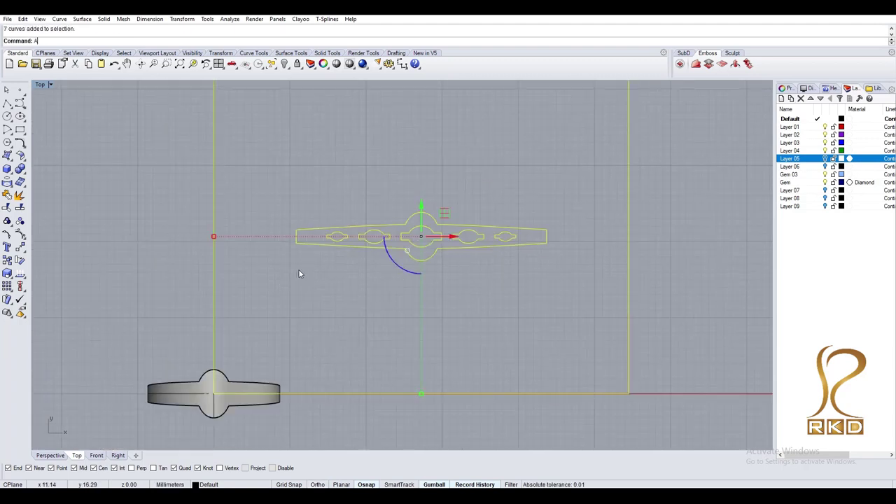
scroll(238, 392, up, 2)
click(243, 387)
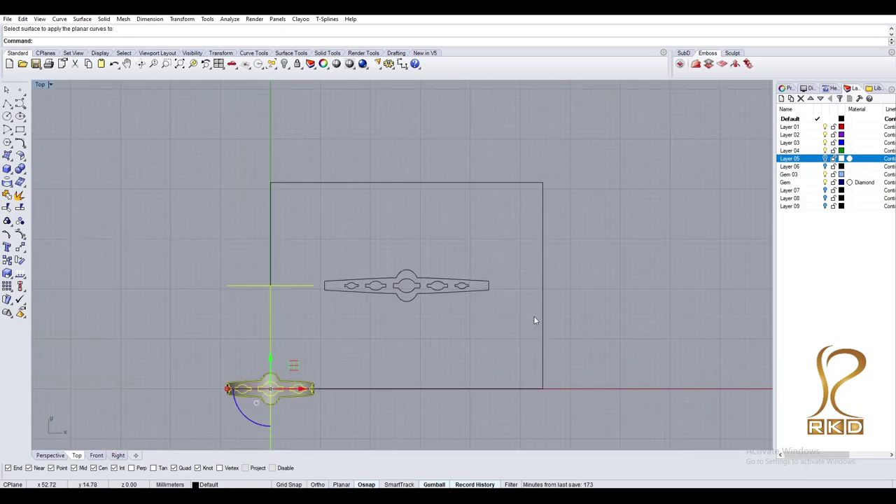
drag(270, 186, 539, 388)
key(Delete)
scroll(318, 325, up, 2)
scroll(318, 246, up, 2)
Split the ring band with the wrapped slot curves and delete the slot pieces.
click(319, 241)
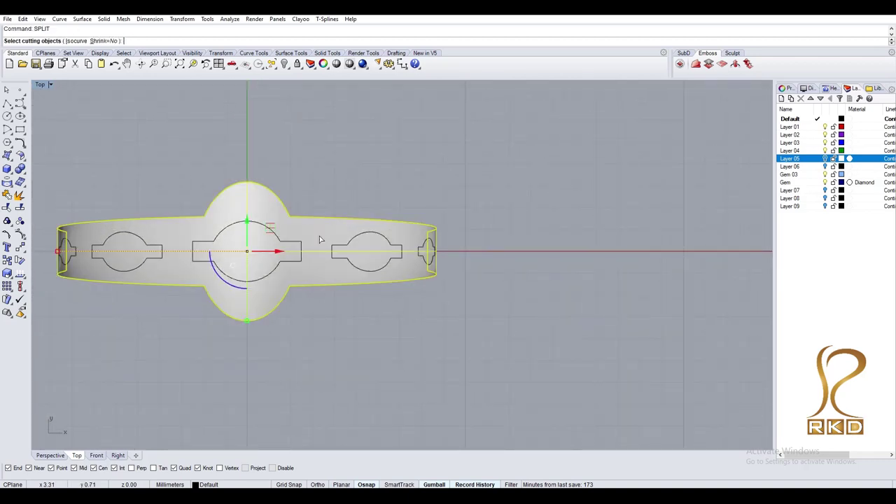
key(ctrl+a)
scroll(312, 235, down, 2)
text(D)
mouse_move(308, 229)
ctrl+shift+right_down()
mouse_move(375, 149)
mouse_move(365, 161)
ctrl+shift+right_up()
Offset the band surface 0.8 inward as a solid.
key(Return)
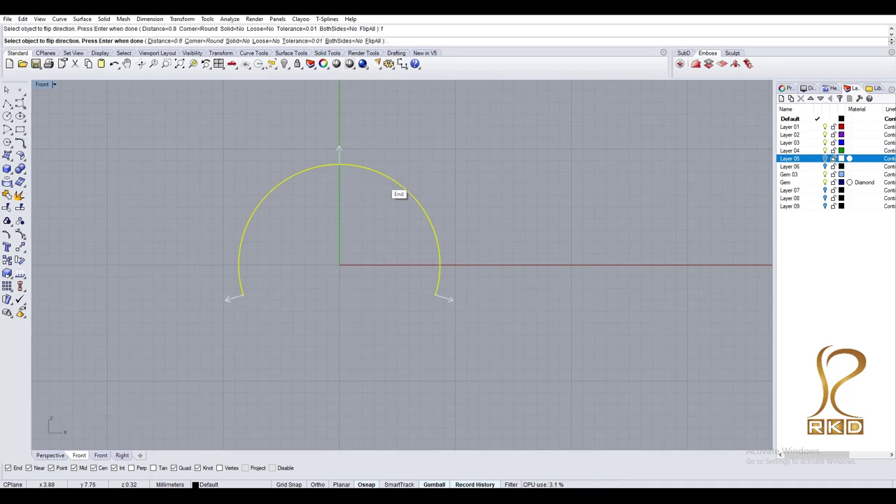
text(f)
key(Return)
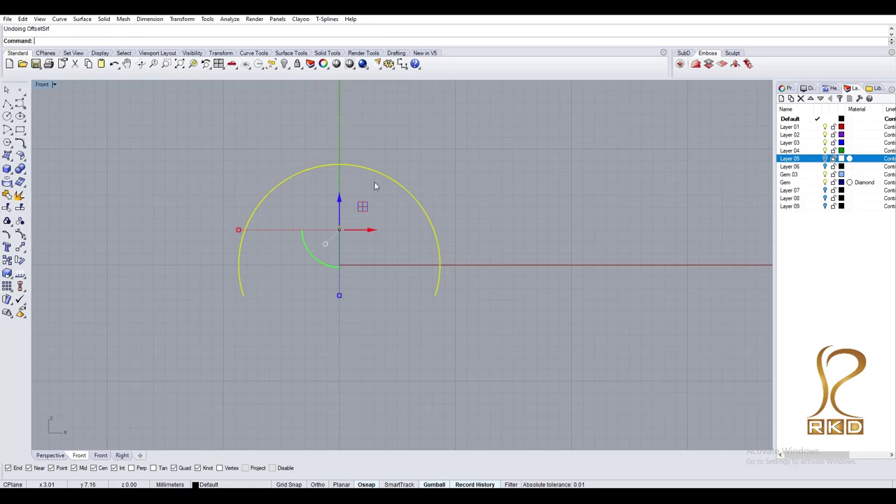
key(Return)
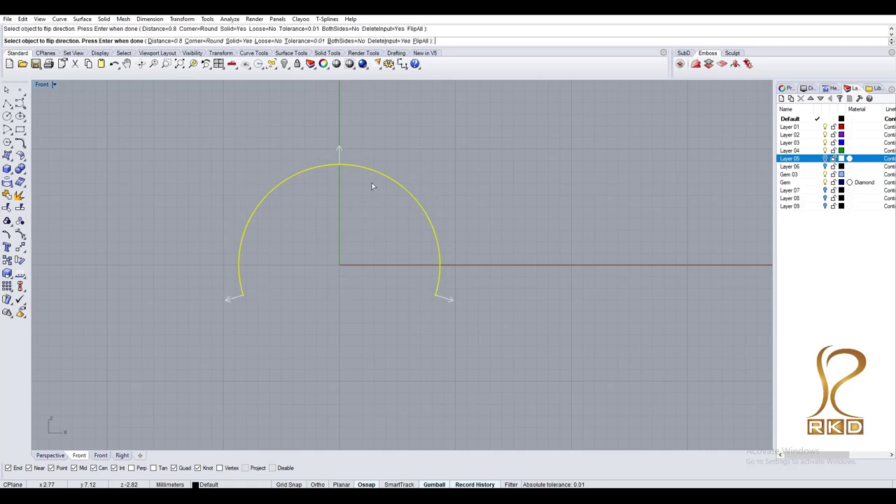
key(ctrl+g)
scroll(373, 182, down, 2)
mouse_move(433, 279)
ctrl+shift+right_down()
mouse_move(384, 177)
mouse_move(474, 280)
mouse_move(390, 304)
mouse_move(305, 300)
ctrl+shift+right_up()
key(Return)
Switch to the Top view and begin scaling the selection from the gem centre.
key(ctrl+F1)
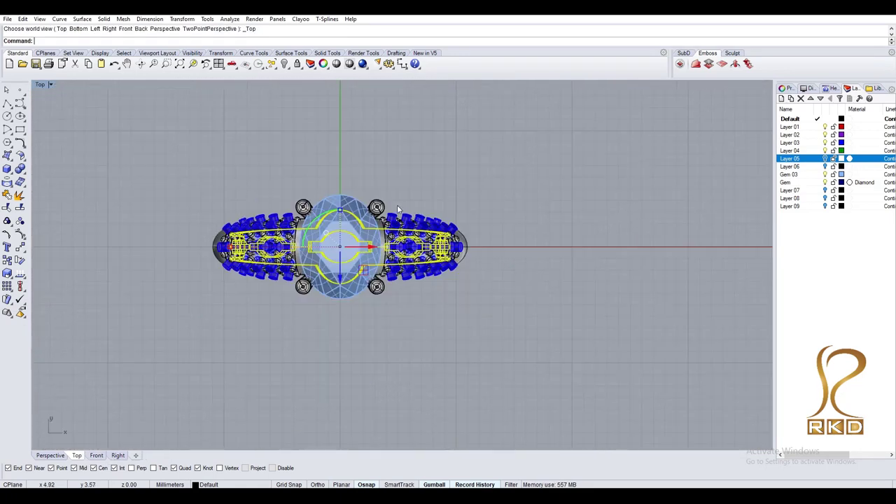
text(scale)
key(Return)
click(381, 203)
scroll(381, 199, up, 3)
click(358, 131)
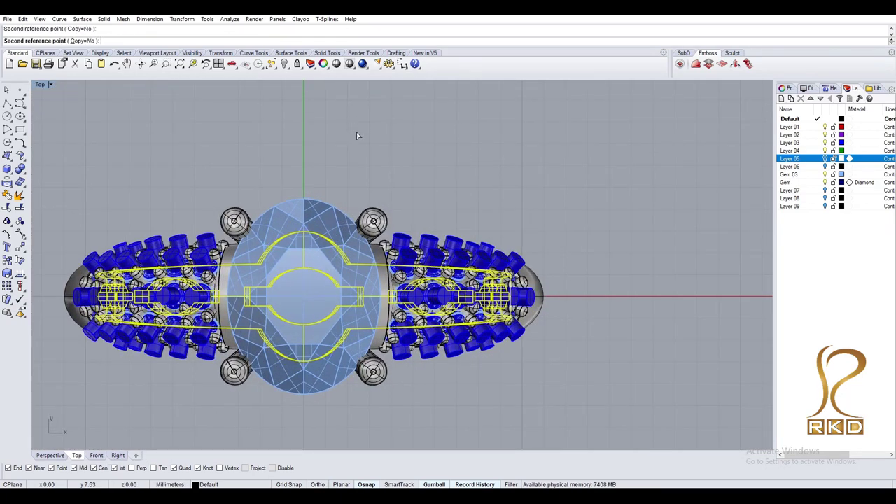
Zoom in, pick the gallery piece under the head, and hide everything else in Top view.
mouse_move(356, 135)
ctrl+shift+right_down()
mouse_move(418, 310)
mouse_move(422, 444)
mouse_move(474, 444)
mouse_move(531, 132)
mouse_move(416, 208)
mouse_move(416, 320)
mouse_move(342, 122)
ctrl+shift+right_up()
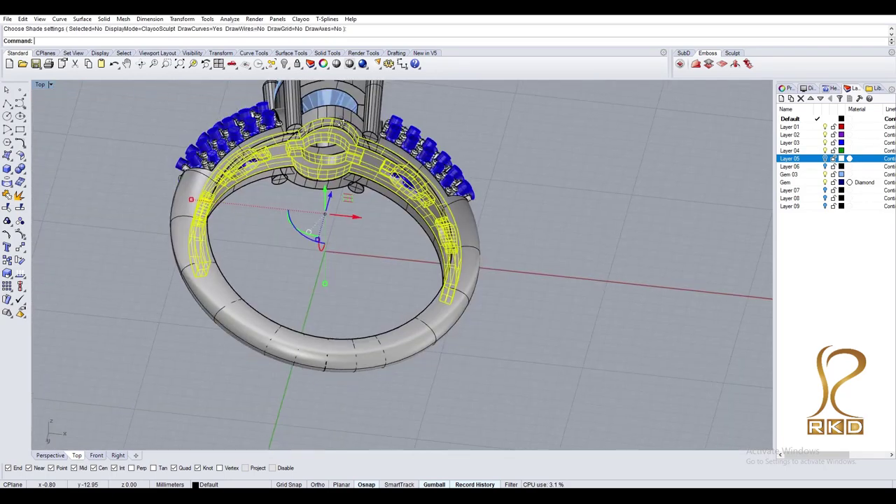
scroll(341, 121, up, 2)
scroll(340, 140, up, 3)
scroll(338, 157, up, 2)
scroll(337, 169, up, 2)
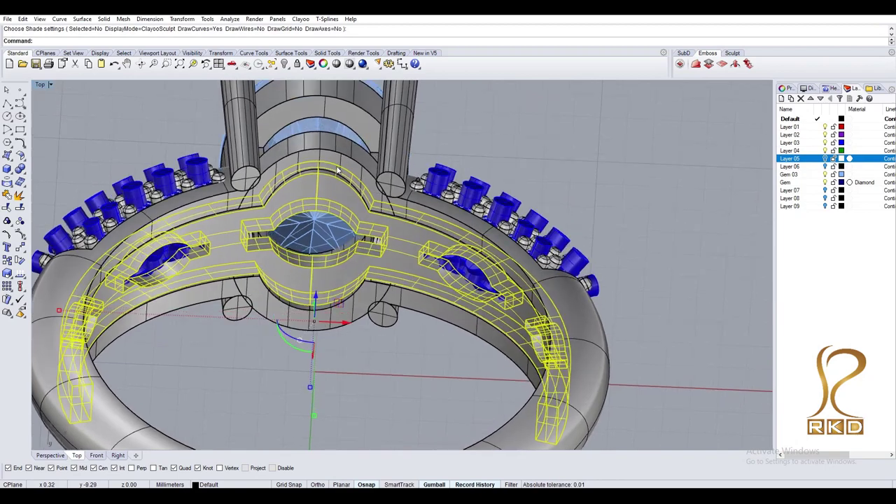
mouse_move(405, 217)
ctrl+shift+right_down()
mouse_move(445, 245)
mouse_move(422, 252)
ctrl+shift+right_up()
key(Escape)
click(394, 225)
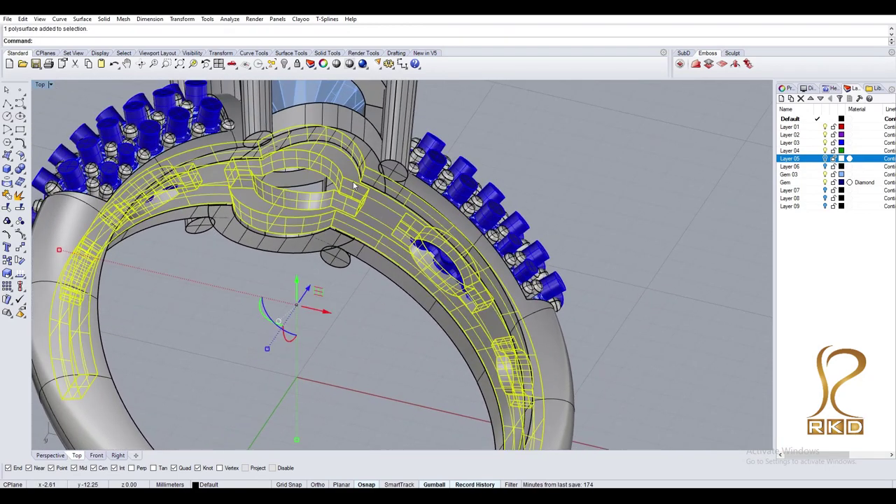
key(ctrl+shift+h)
key(ctrl+F1)
In the Top view, draw a narrow rectangle centred on the origin.
key(Escape)
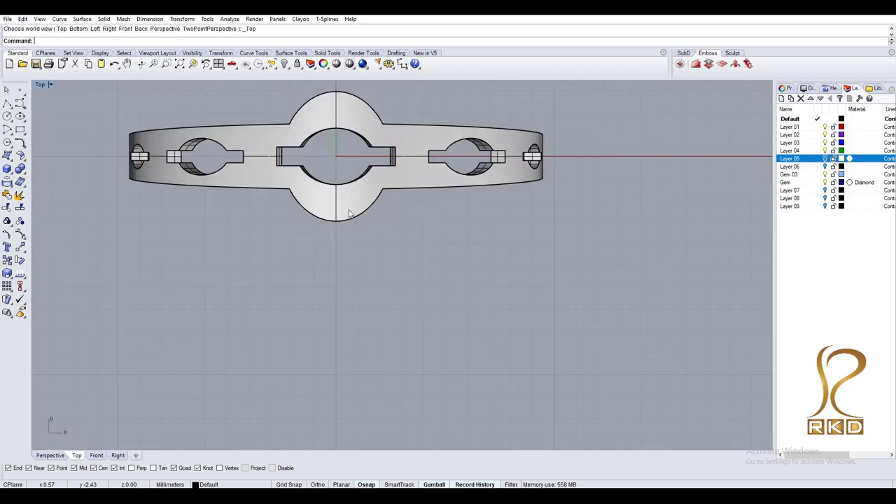
key(ctrl+F2)
scroll(349, 214, up, 2)
text(0)
key(Return)
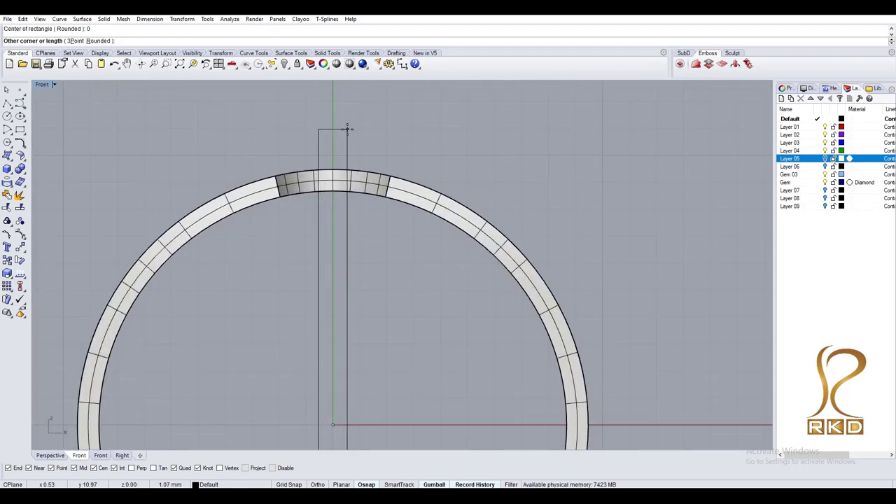
click(345, 131)
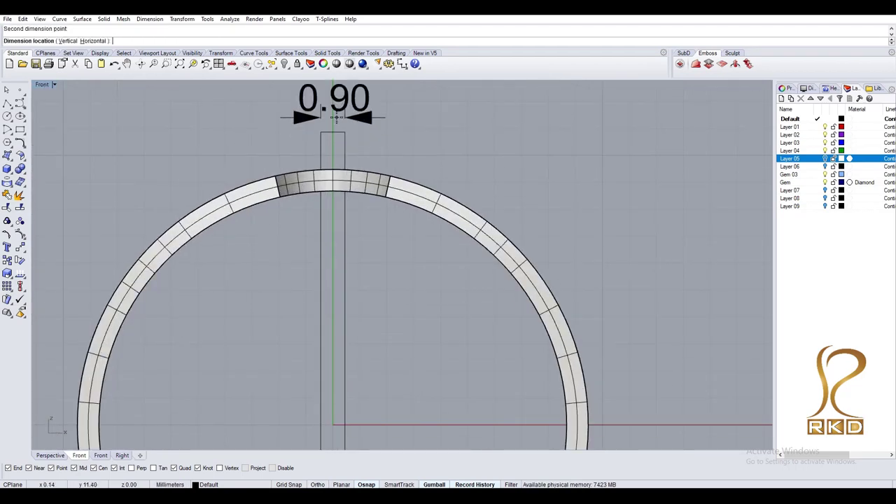
key(Escape)
key(Escape)
key(ctrl+F1)
Position the extruded bar just below the gallery's front centre.
key(Delete)
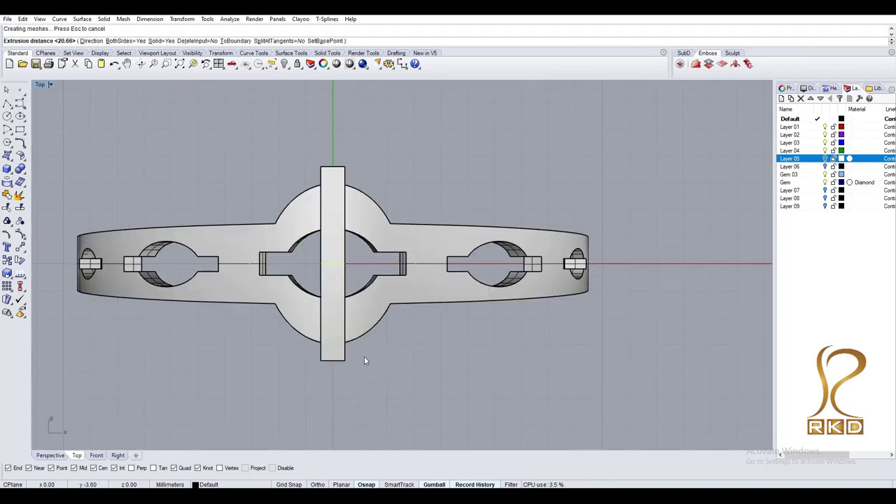
mouse_move(348, 337)
mouse_down()
mouse_move(344, 375)
mouse_move(344, 359)
mouse_up()
right_drag(354, 361, 358, 351)
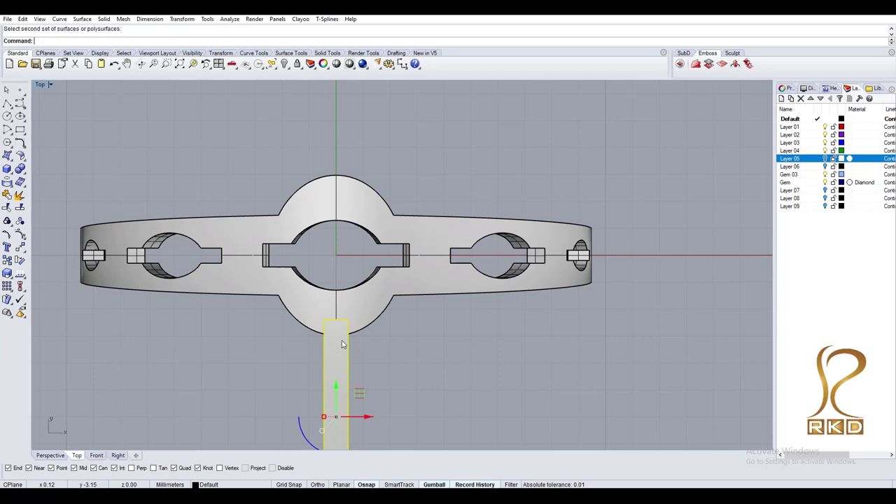
scroll(342, 343, down, 2)
Rotate a 45° copy of the bar about the origin to sit off to the side.
key(ctrl+F2)
text(ROTATE)
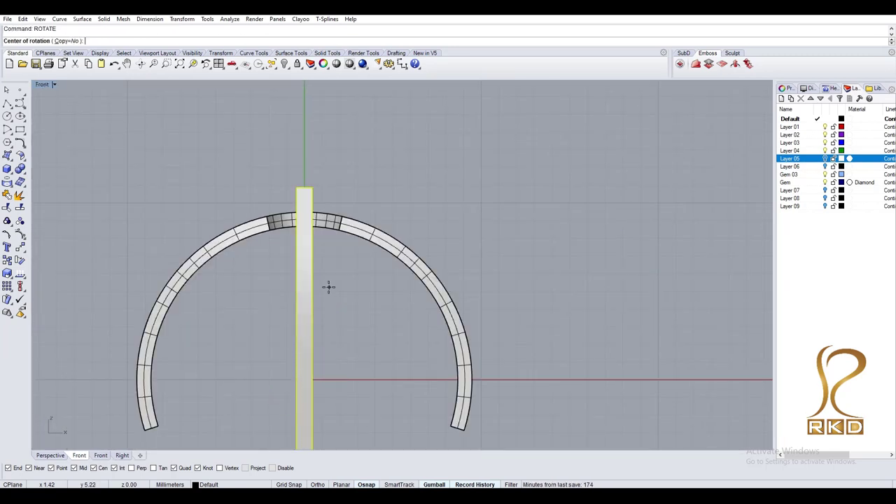
click(304, 378)
click(304, 137)
text(c)
key(Return)
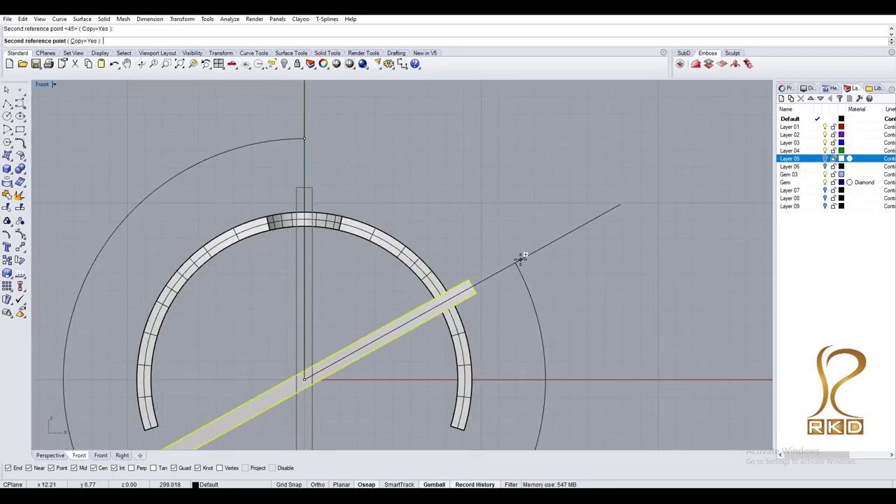
click(521, 258)
key(Return)
Intersect the gallery with the overlapping box to keep only the overlaps, then paste the gallery back.
key(ctrl+F1)
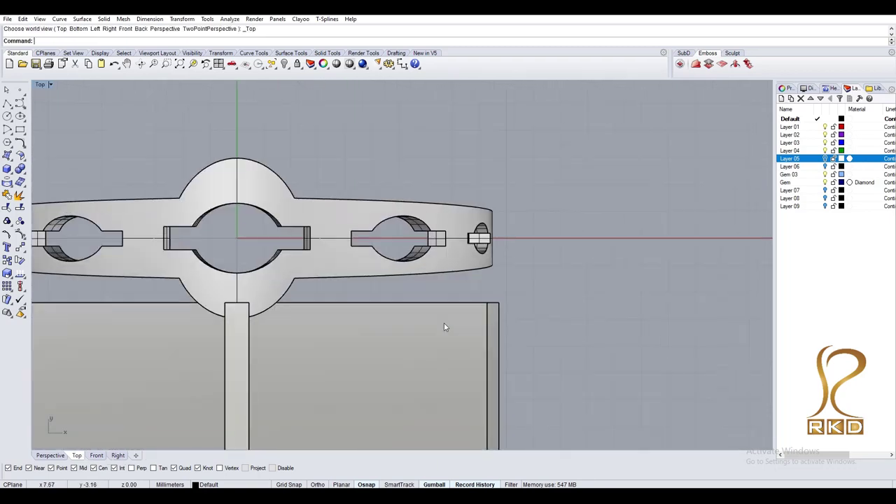
drag(443, 327, 445, 290)
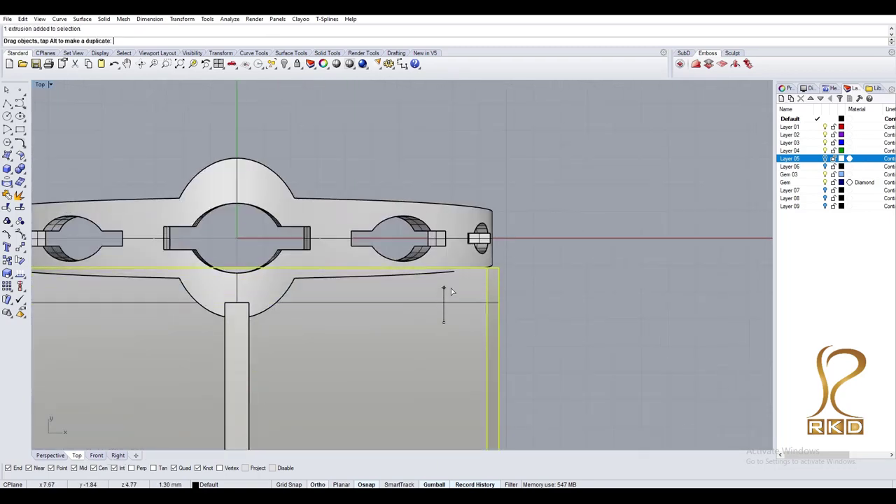
shift+click(267, 293)
key(ctrl+shift+F1)
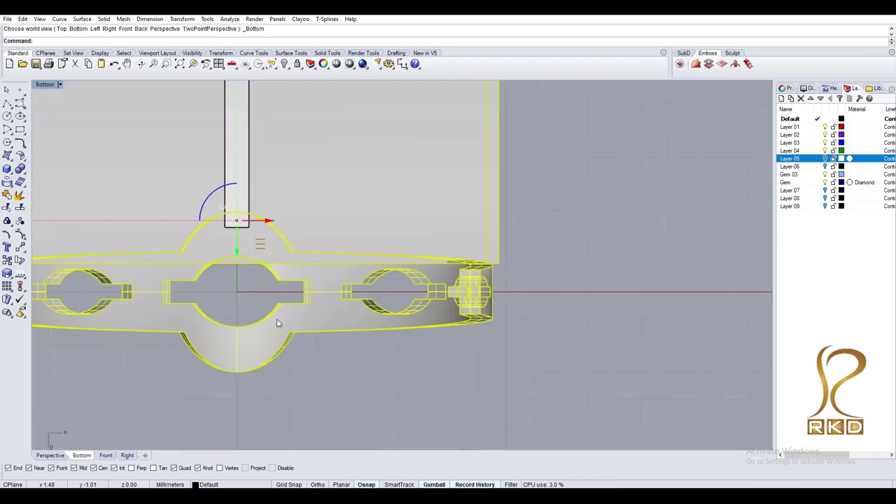
key(ctrl+F1)
key(Escape)
click(279, 275)
key(Return)
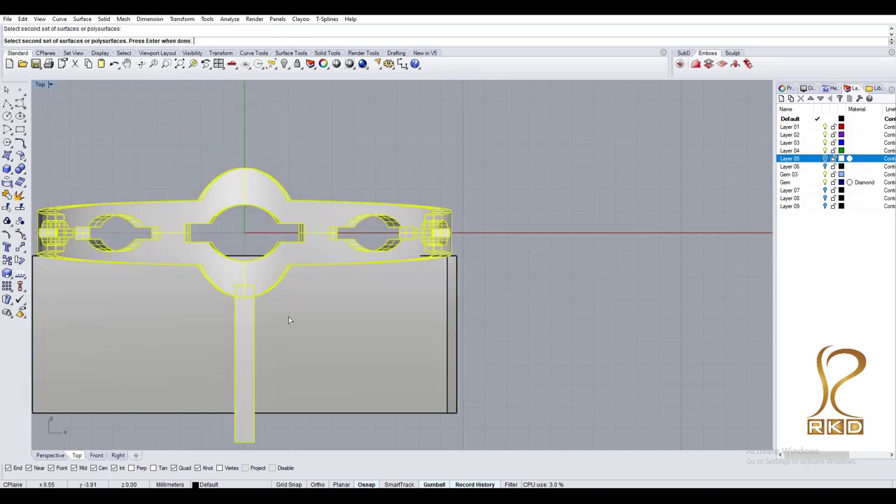
click(390, 291)
key(Return)
key(ctrl+v)
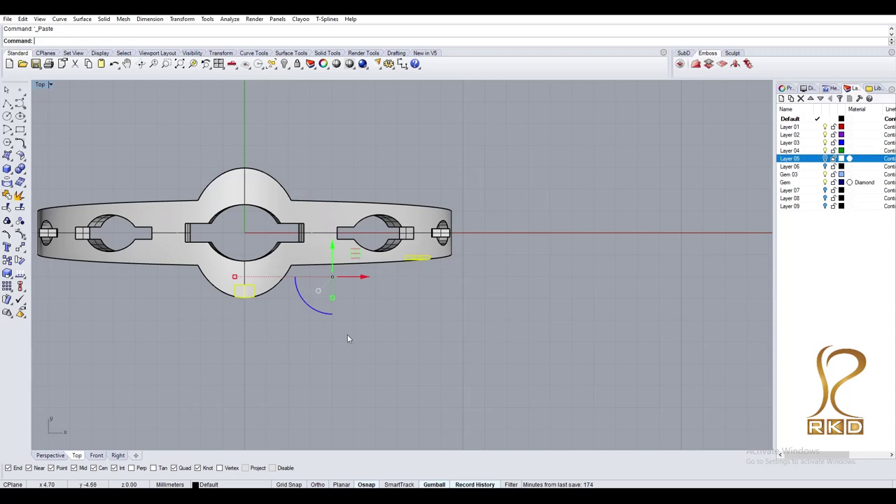
Extrude the small blocks' faces to a distance of 5.
mouse_move(347, 339)
ctrl+shift+right_down()
mouse_move(253, 205)
mouse_move(450, 316)
ctrl+shift+right_up()
click(254, 205)
scroll(254, 205, up, 3)
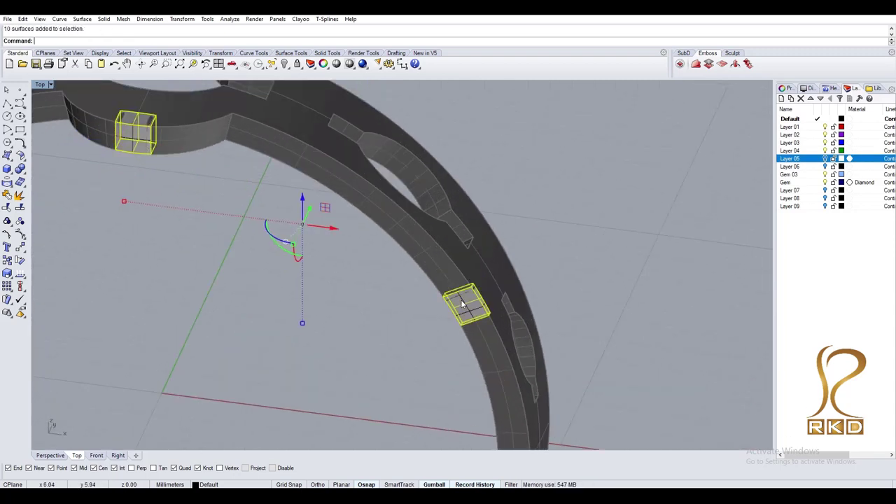
key(Home)
key(Home)
key(Home)
shift+click(416, 300)
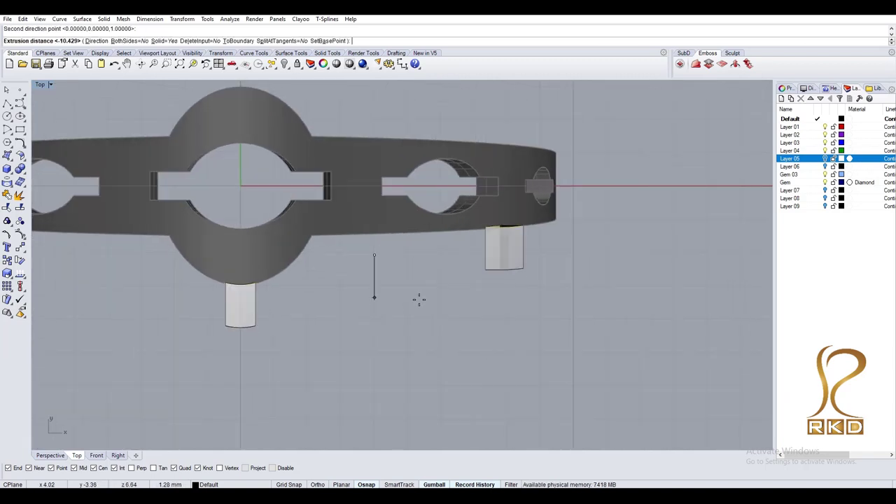
key(Return)
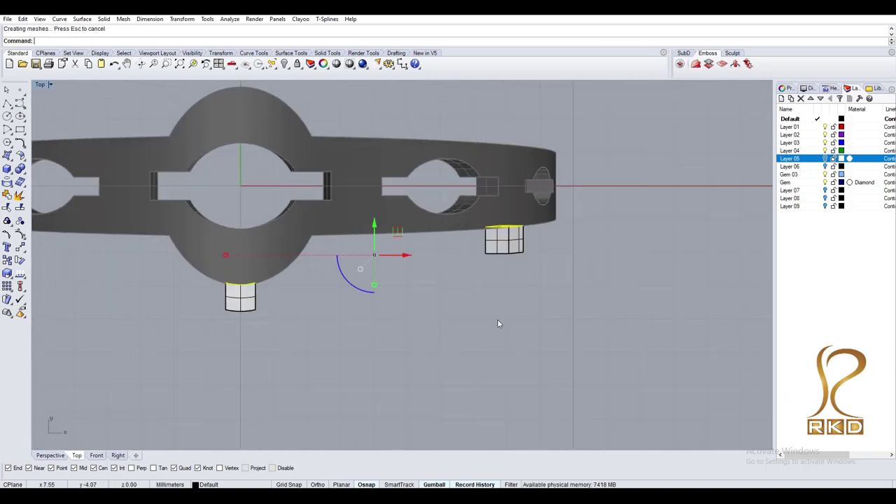
key(ctrl+z)
key(Return)
text(5)
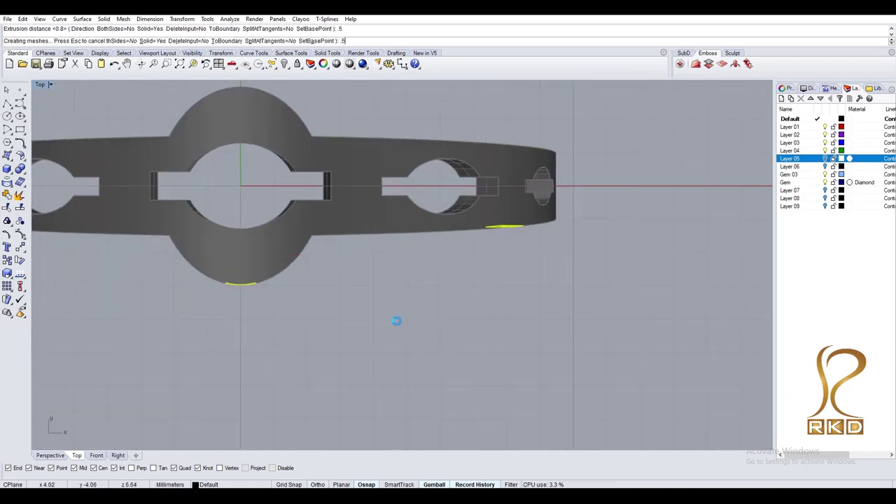
key(ctrl+g)
scroll(396, 317, down, 1)
scroll(479, 264, up, 2)
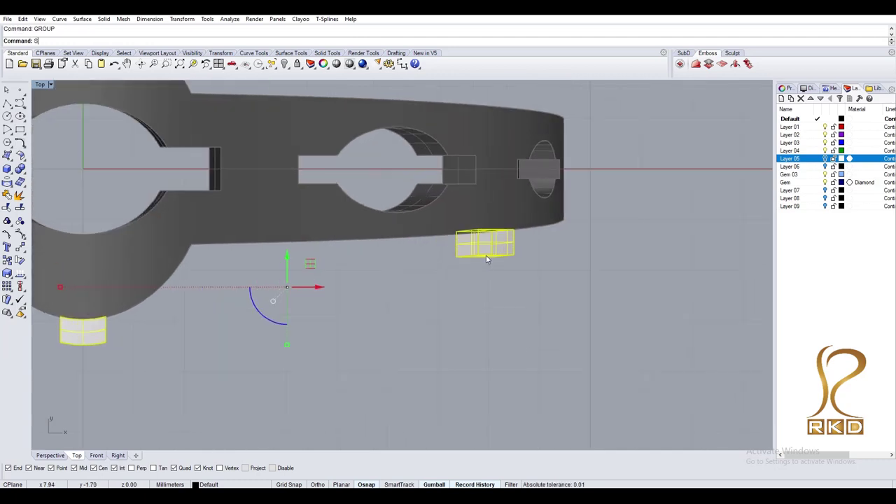
Move the blocks into place and extrude the selected curves 0.5 deep.
text(move)
key(Return)
click(505, 282)
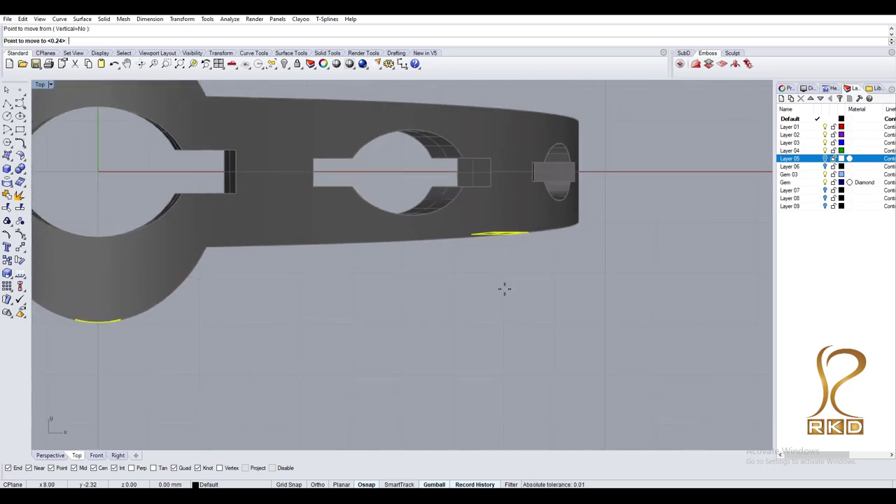
text(xtrudecrv)
key(Return)
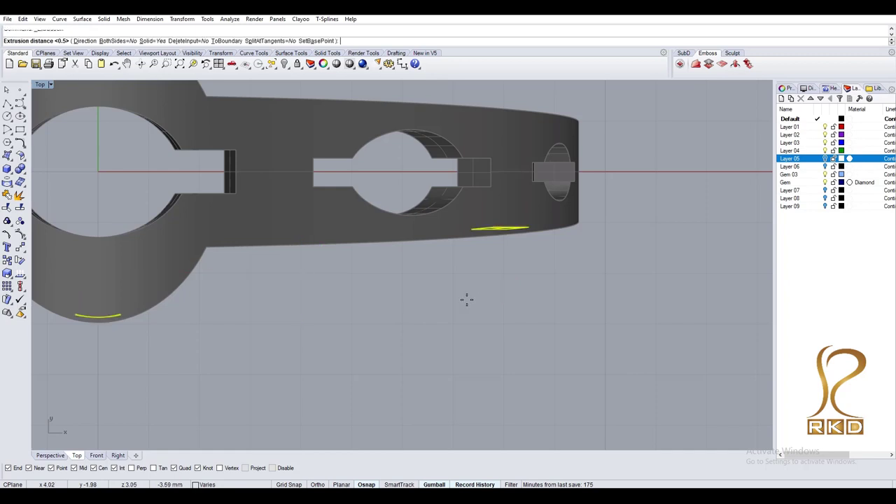
key(Return)
scroll(476, 350, down, 3)
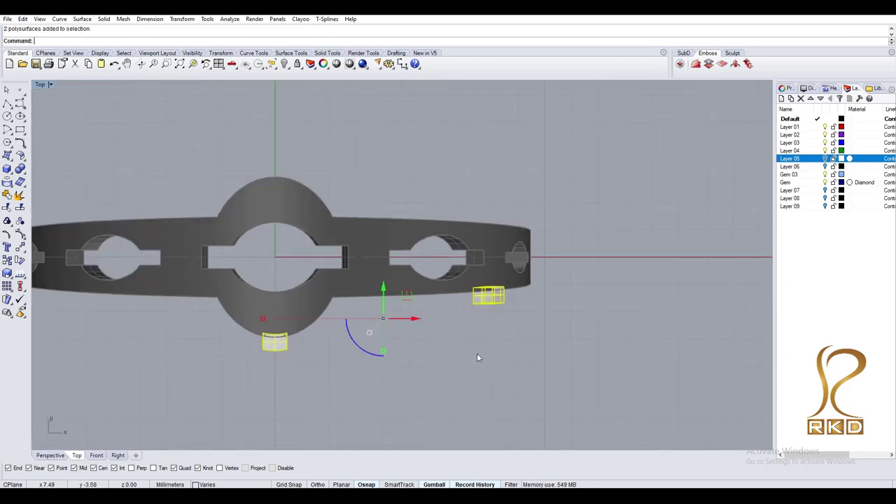
Mirror the blocks across the X axis, then mirror the right pair onto the left side.
text(mirror)
key(Return)
text(0)
key(Return)
key(Return)
ctrl+click(277, 348)
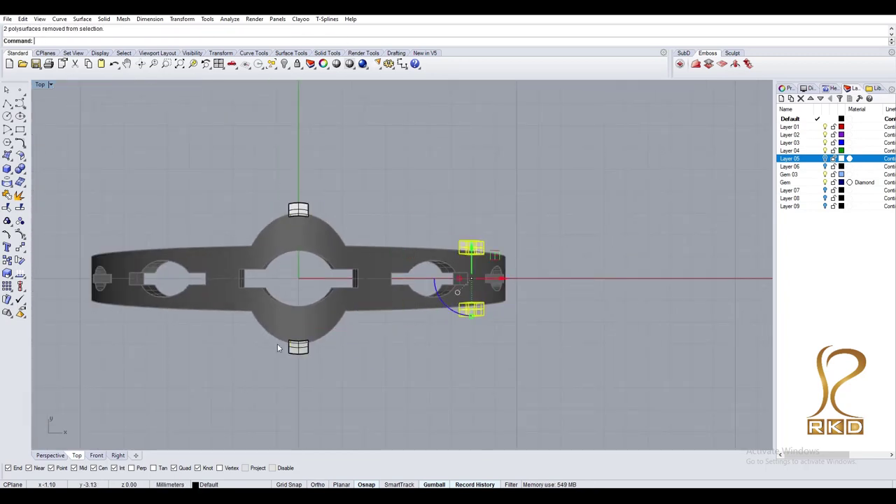
key(Return)
click(298, 140)
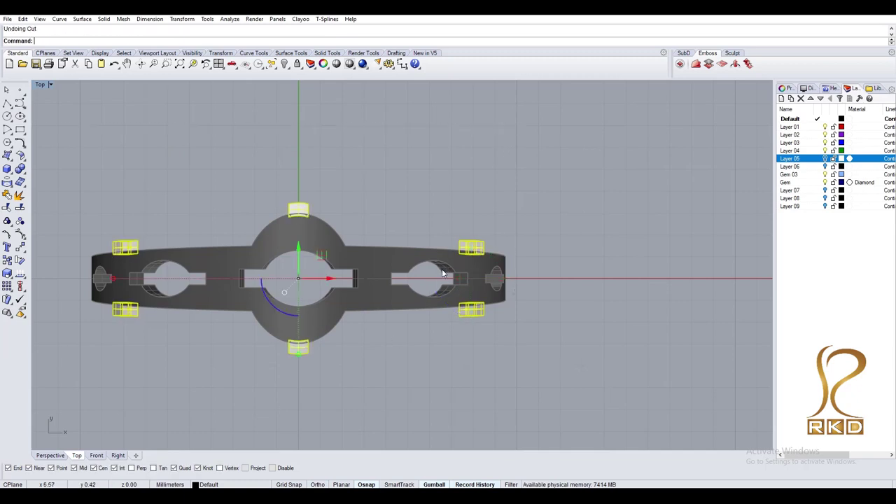
key(ctrl+F2)
scroll(431, 275, down, 4)
key(ctrl+a)
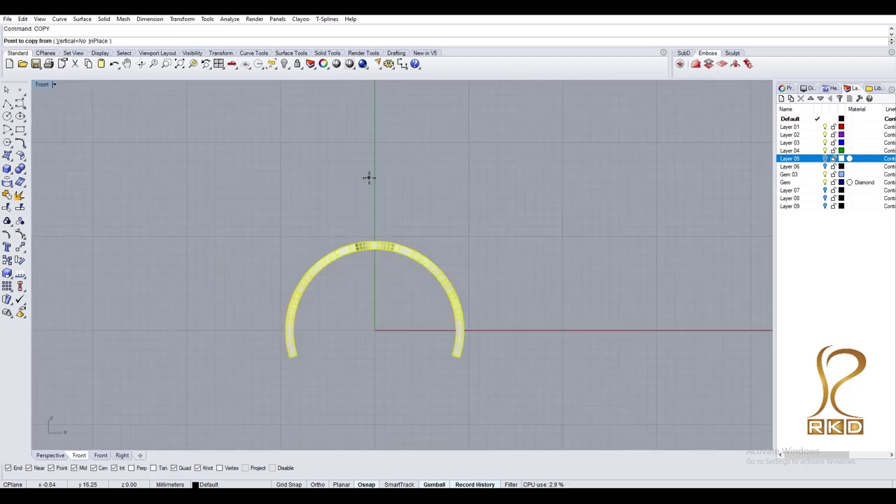
Copy the gallery off to the right and delete the original from the centre.
click(369, 177)
click(540, 132)
key(Return)
key(Delete)
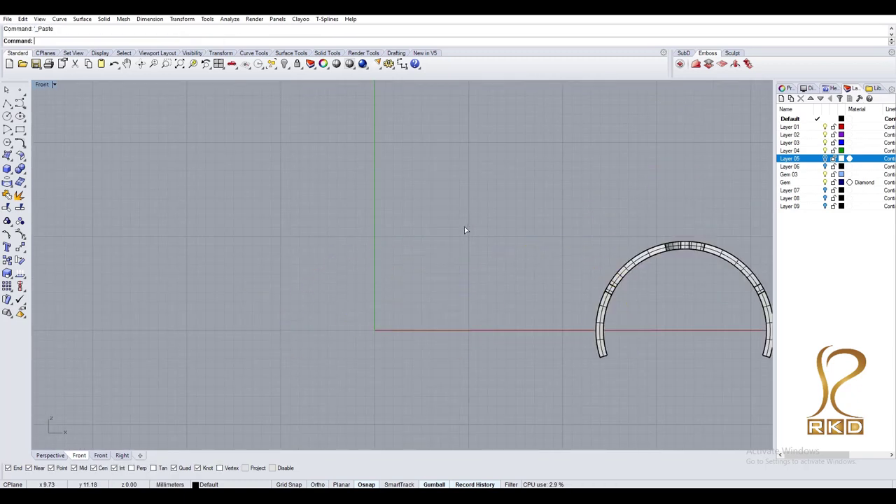
Make scaled copies of the small blocks from origin 0 with Copy enabled.
scroll(432, 278, up, 2)
text(scale)
key(Return)
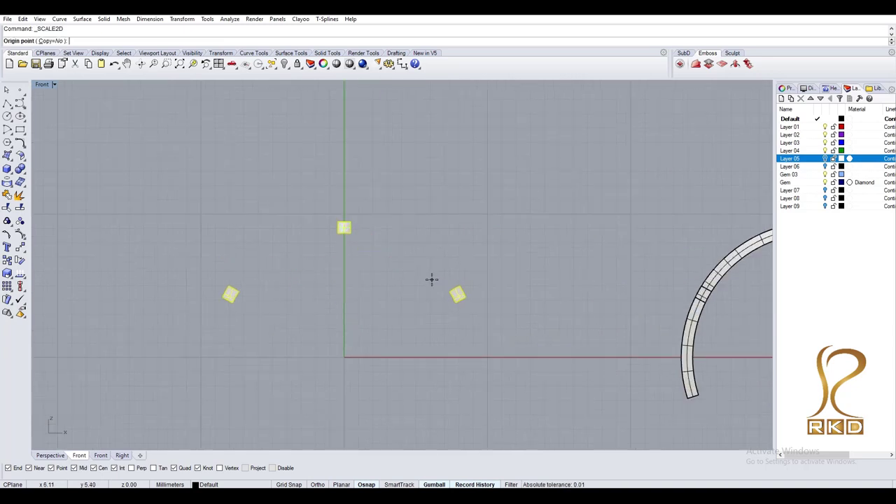
text(0)
key(Return)
scroll(494, 220, up, 3)
text(c)
key(Return)
click(505, 212)
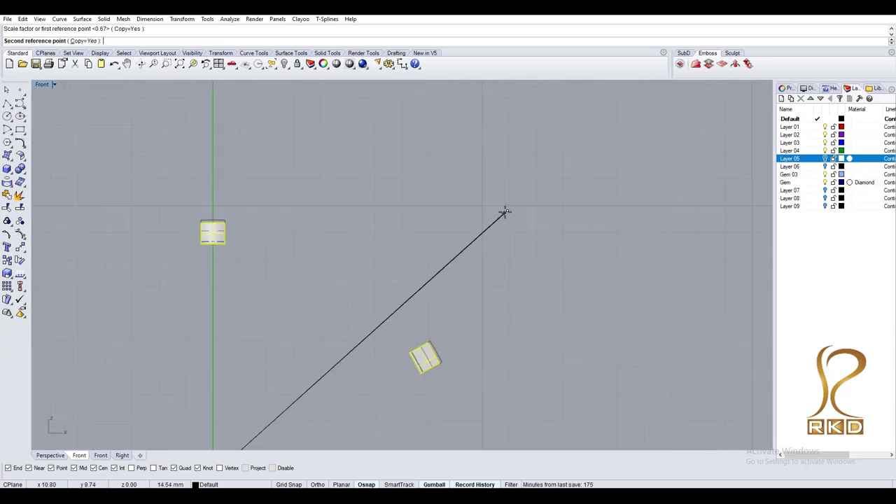
scroll(505, 212, down, 5)
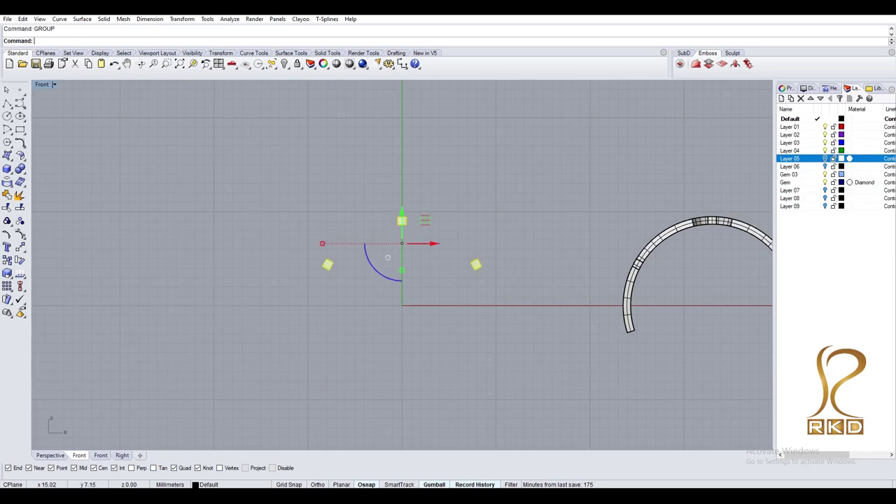
Bring the hidden ring and pavé gems back into view.
key(ctrl+z)
scroll(406, 216, up, 1)
scroll(407, 217, up, 1)
Subtract the inner cutter solid from the ring band and orbit to inspect the cut.
scroll(406, 217, up, 2)
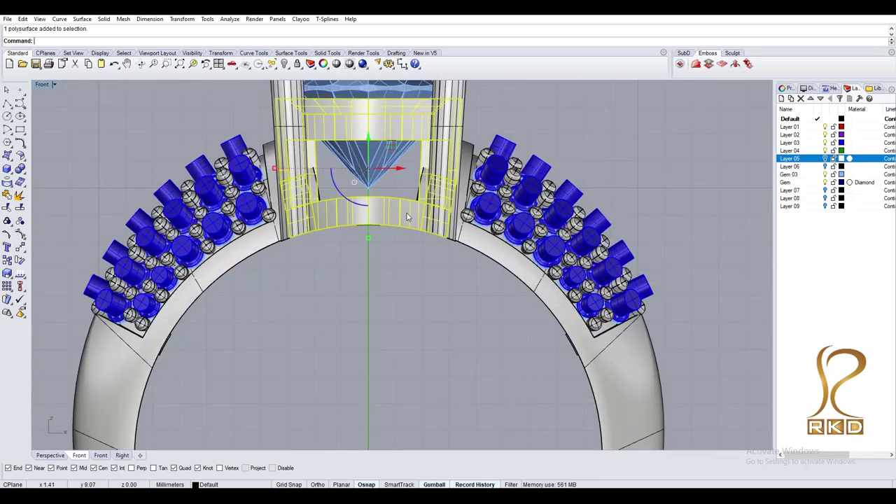
scroll(406, 217, down, 3)
shift+click(444, 214)
ctrl+shift+right_drag(443, 214, 391, 262)
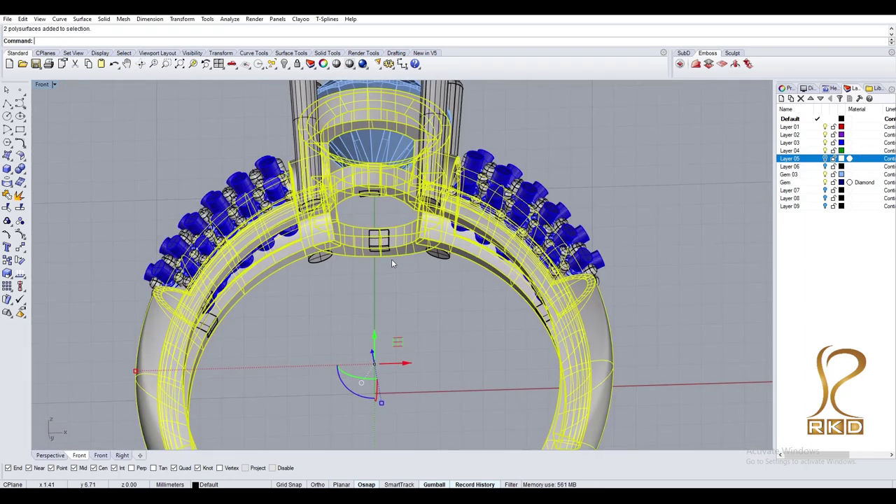
click(214, 324)
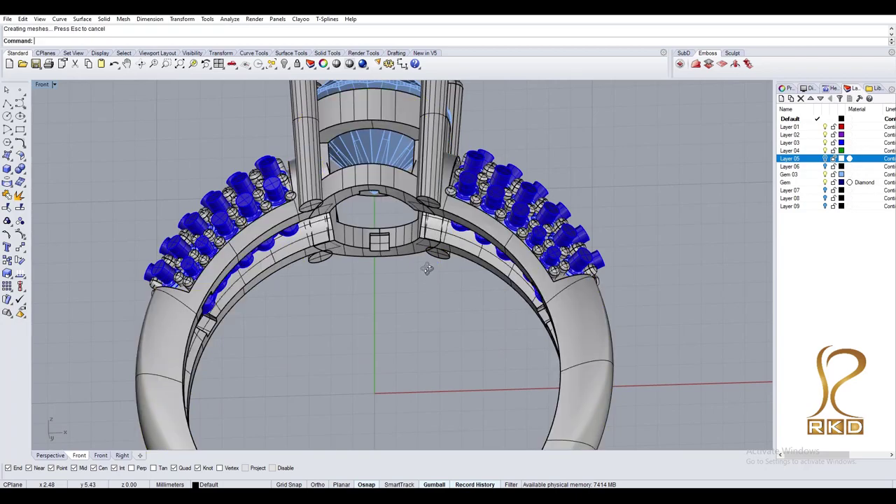
mouse_move(424, 272)
ctrl+shift+right_down()
mouse_move(469, 222)
mouse_move(517, 310)
mouse_move(457, 290)
mouse_move(559, 303)
mouse_move(531, 124)
mouse_move(521, 269)
ctrl+shift+right_up()
key(Return)
Hide the two band pieces briefly, then undo to restore them.
click(521, 256)
scroll(521, 255, down, 5)
key(ctrl+h)
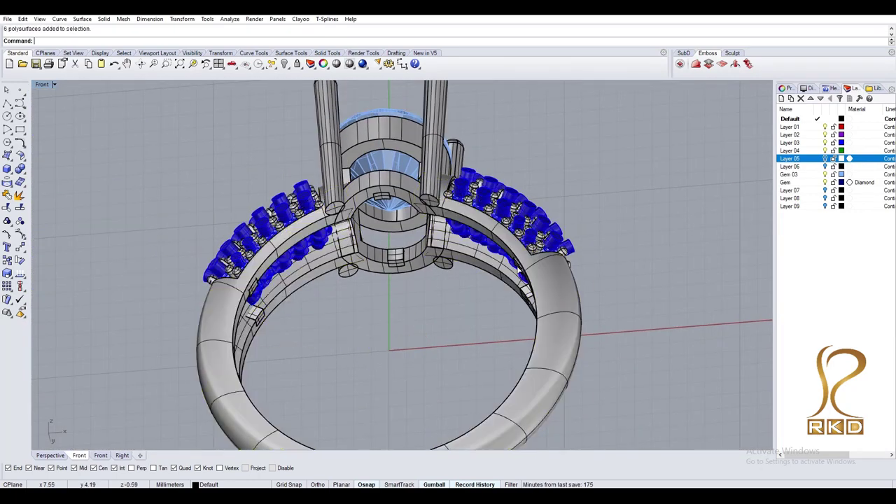
key(ctrl+z)
In the Top view, narrow one small block with a one-direction Scale1D.
key(ctrl+F1)
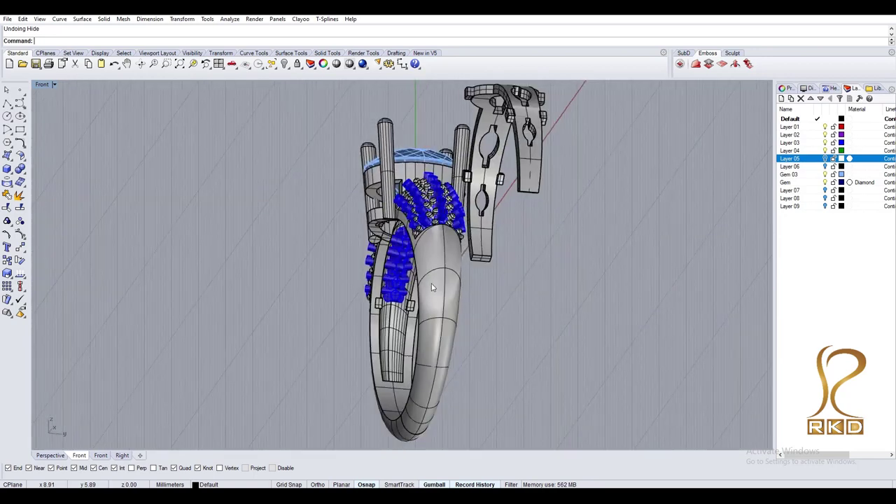
scroll(392, 238, up, 4)
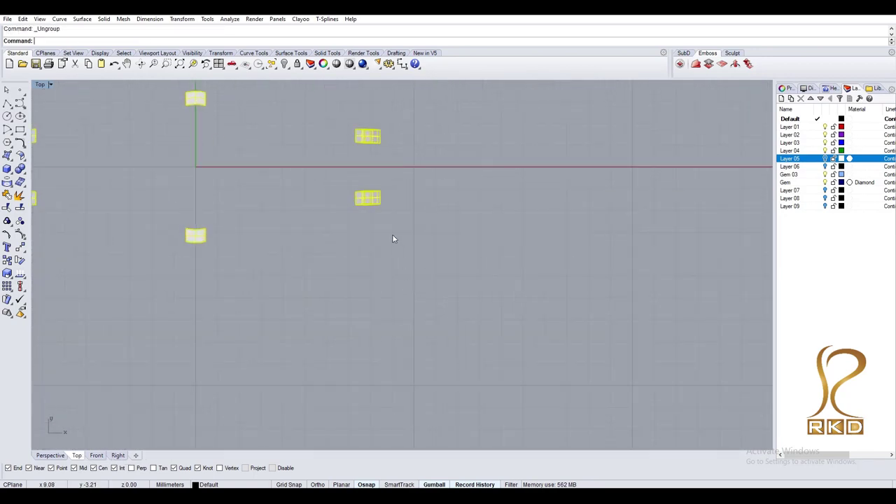
scroll(380, 246, up, 3)
click(360, 277)
scroll(369, 269, up, 5)
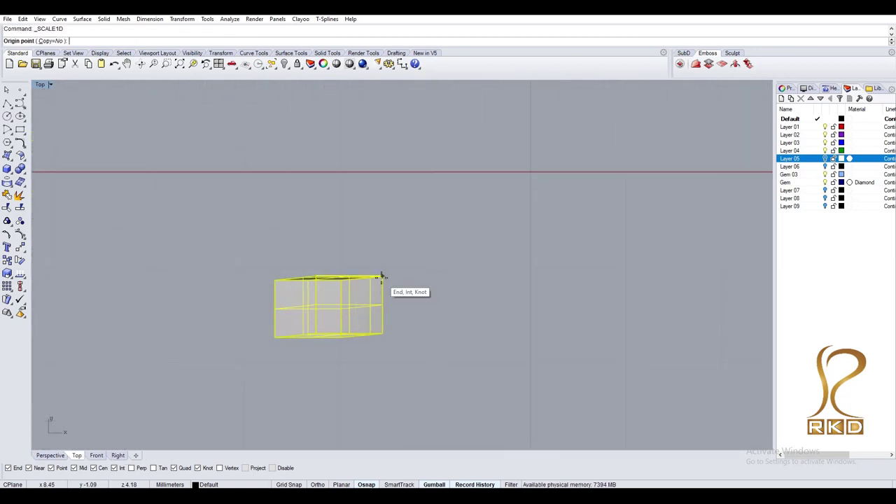
click(382, 303)
click(381, 302)
click(390, 228)
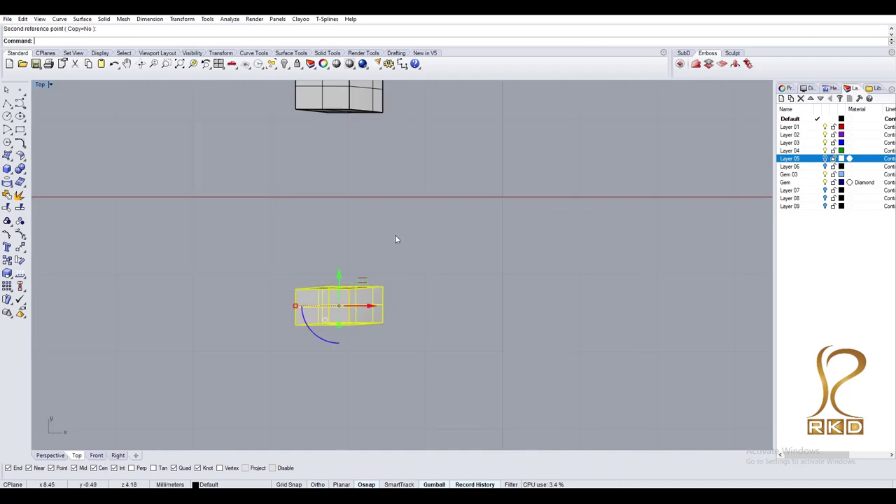
scroll(400, 231, down, 2)
scroll(400, 231, down, 2)
Delete the extra blocks and mirror the remaining two across the X axis into six.
drag(439, 238, 216, 348)
key(Delete)
key(ctrl+a)
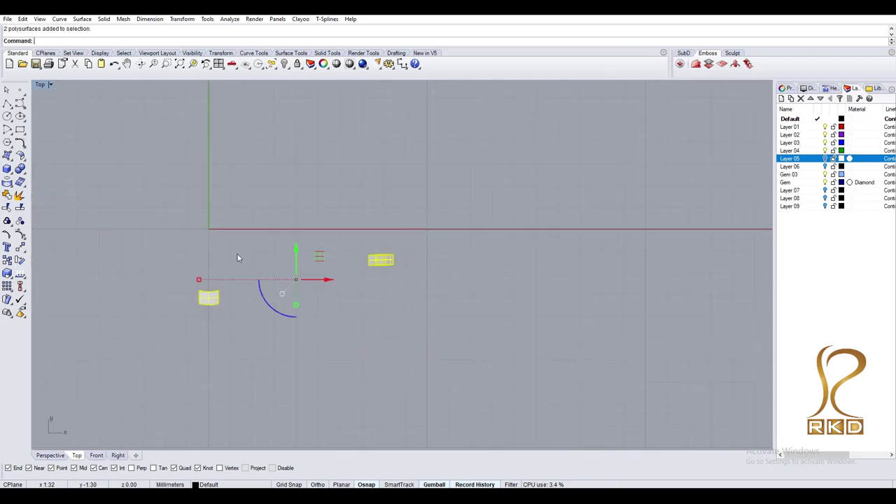
ctrl+click(211, 299)
click(450, 190)
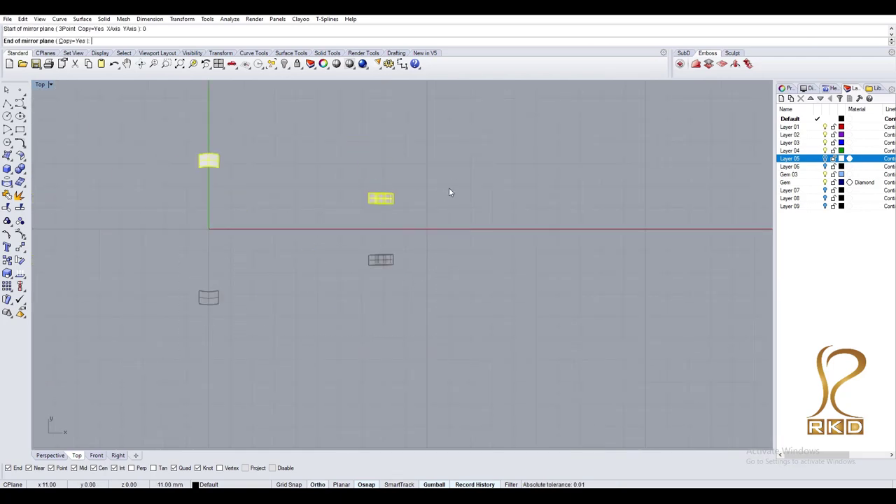
key(ctrl+a)
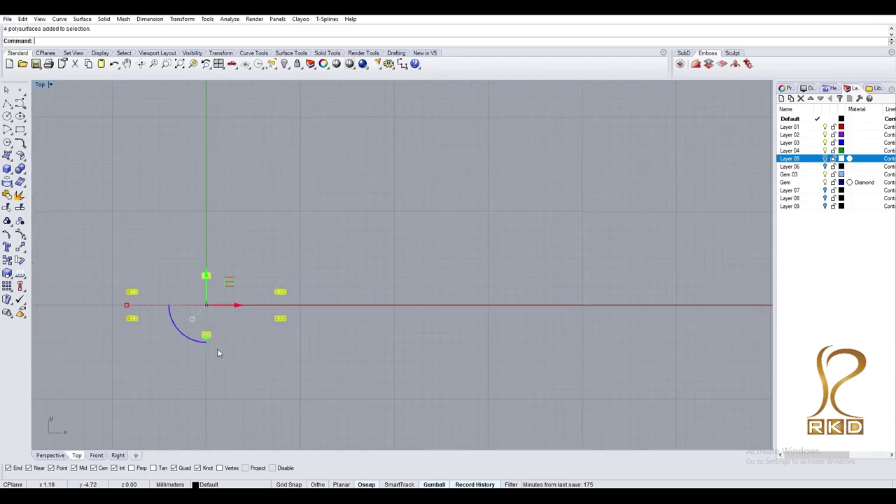
scroll(278, 270, up, 5)
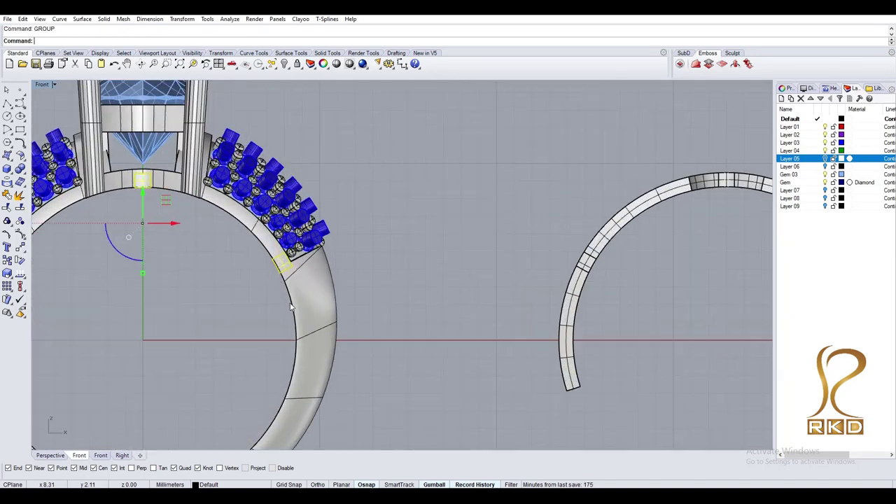
Move the small blocks 33 mm onto the gallery arc.
mouse_move(279, 269)
ctrl+shift+right_down()
mouse_move(384, 266)
mouse_move(378, 282)
ctrl+shift+right_up()
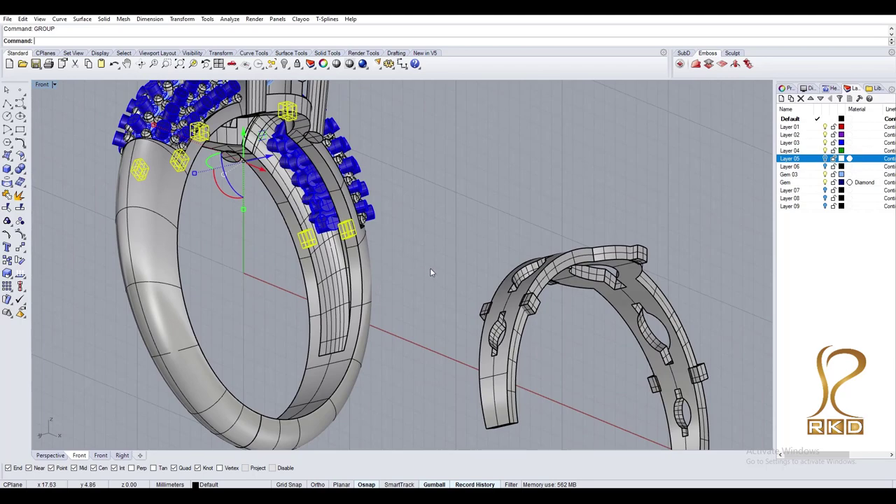
mouse_move(429, 267)
ctrl+shift+right_down()
mouse_move(394, 254)
mouse_move(366, 277)
mouse_move(391, 252)
mouse_move(387, 215)
mouse_move(346, 312)
ctrl+shift+right_up()
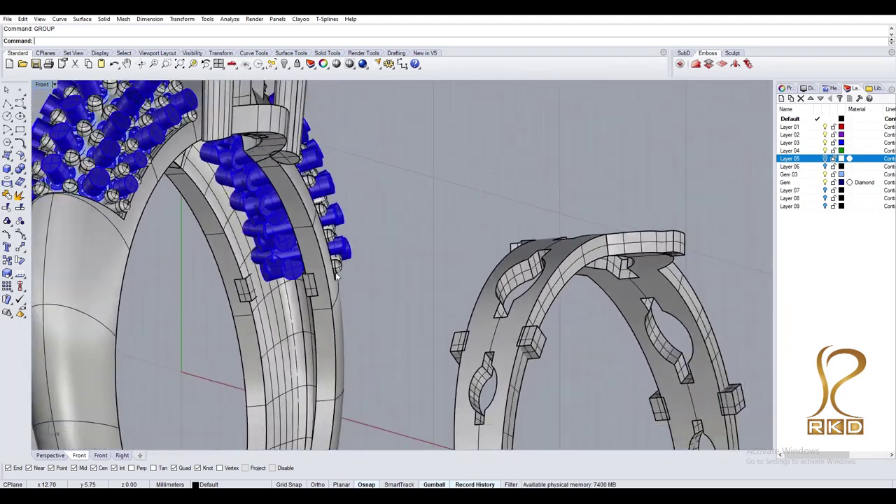
key(ctrl+F2)
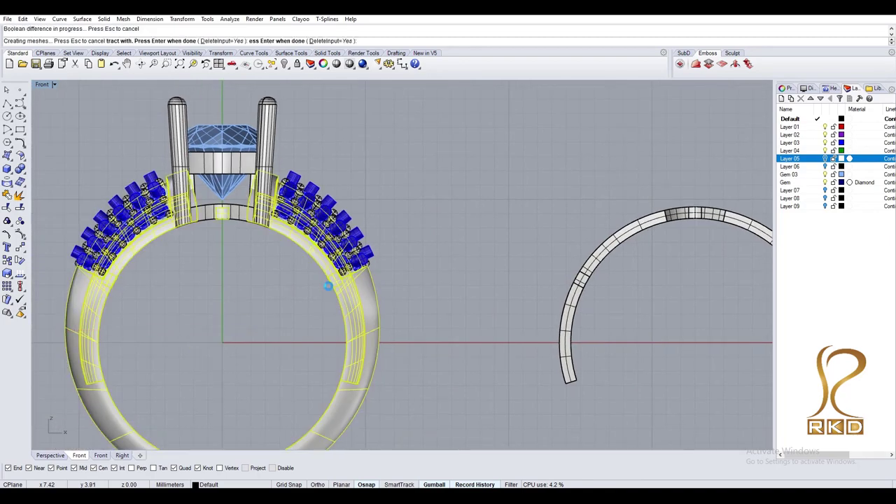
mouse_move(328, 285)
ctrl+shift+right_down()
mouse_move(464, 245)
mouse_move(376, 249)
mouse_move(178, 333)
mouse_move(157, 308)
ctrl+shift+right_up()
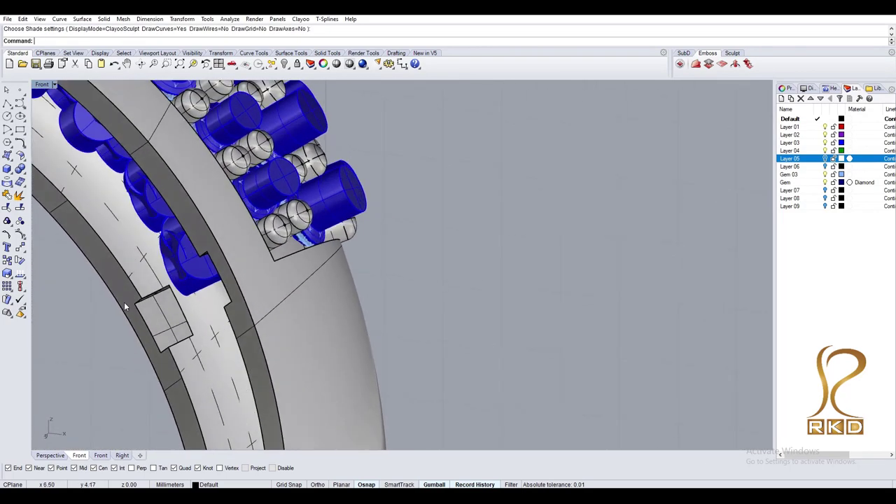
key(ctrl+F2)
scroll(157, 308, up, 2)
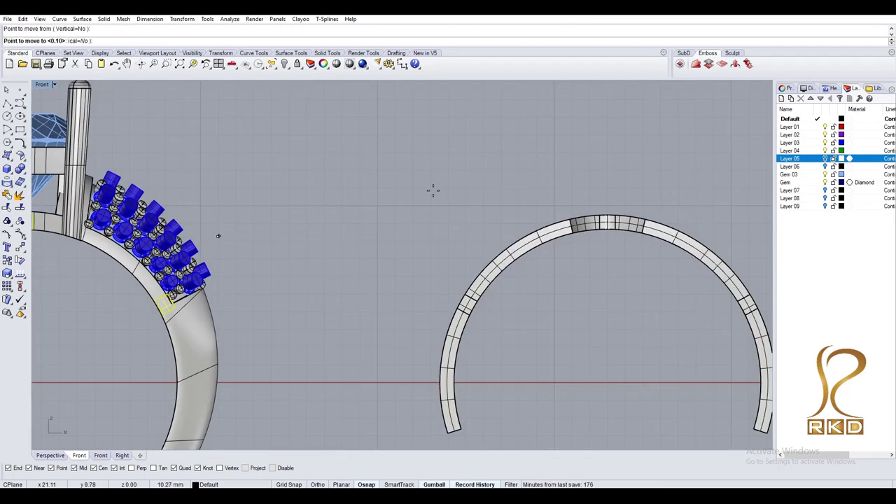
text(3)
key(Return)
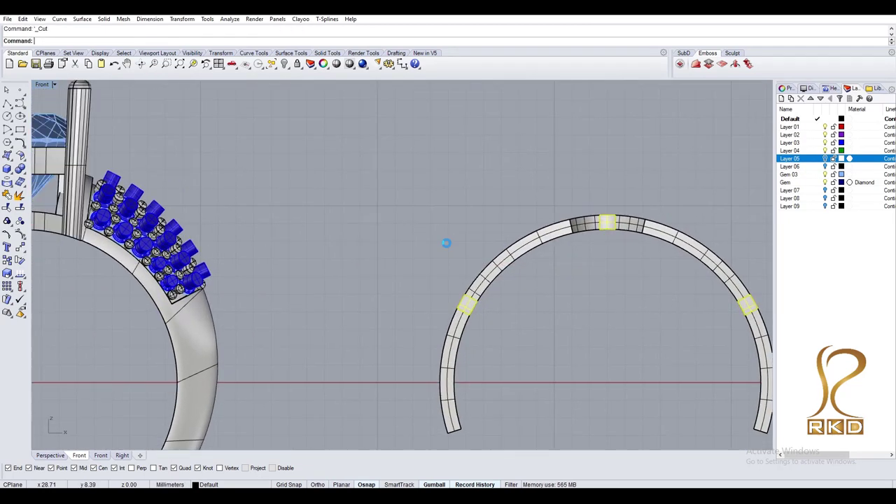
scroll(347, 185, down, 3)
Ungroup the gallery arc from its blocks and delete the leftover blocks.
mouse_move(347, 186)
ctrl+shift+right_down()
mouse_move(484, 262)
mouse_move(571, 171)
ctrl+shift+right_up()
key(ctrl+a)
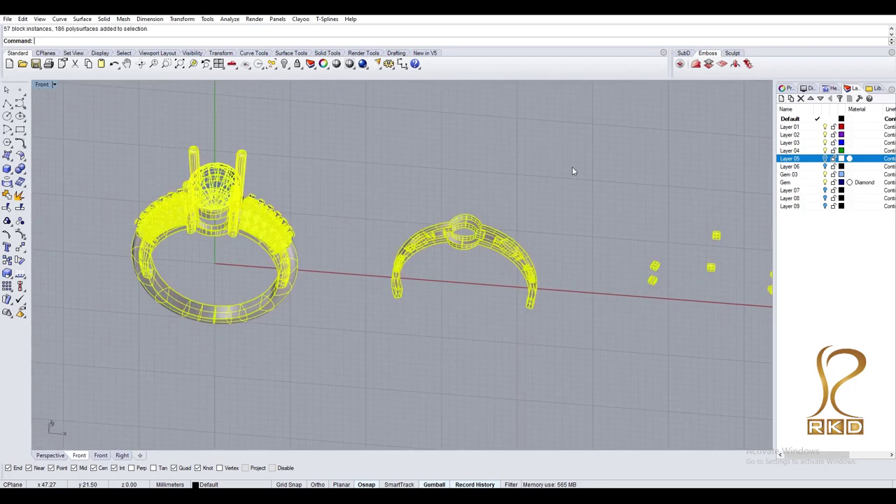
key(Escape)
key(ctrl+a)
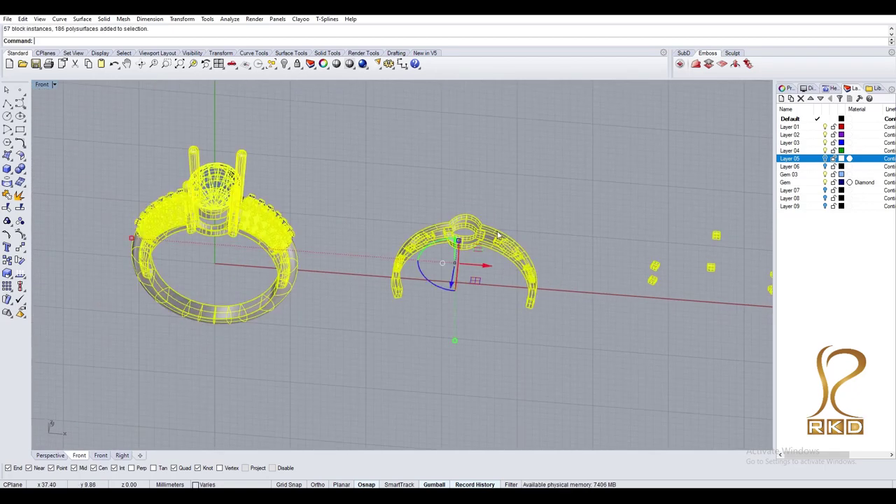
scroll(497, 234, down, 2)
key(Escape)
click(589, 254)
key(ctrl+shift+g)
ctrl+click(498, 271)
text(D)
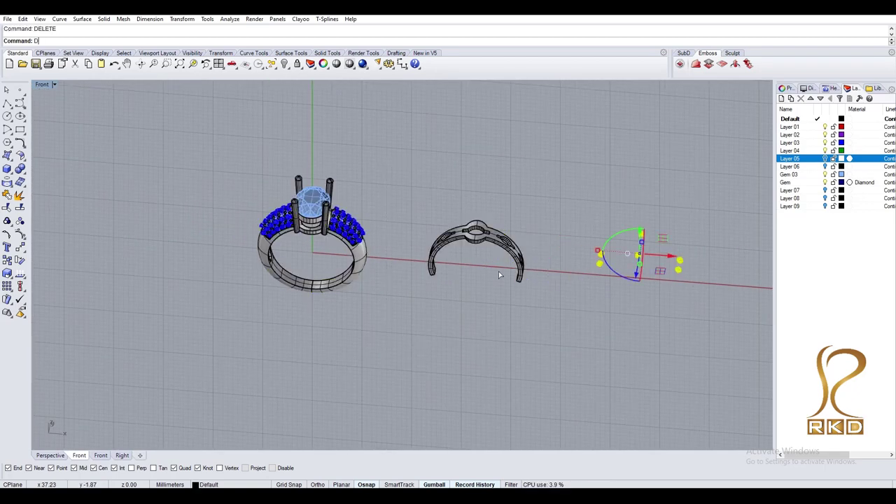
key(Delete)
key(Escape)
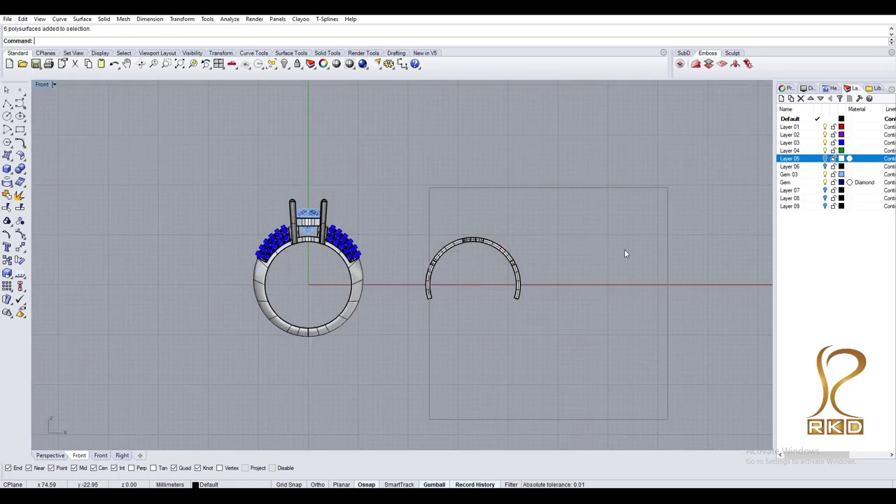
Move the gallery arc and its pieces 33 mm into the ring to test the fit.
drag(592, 169, 420, 384)
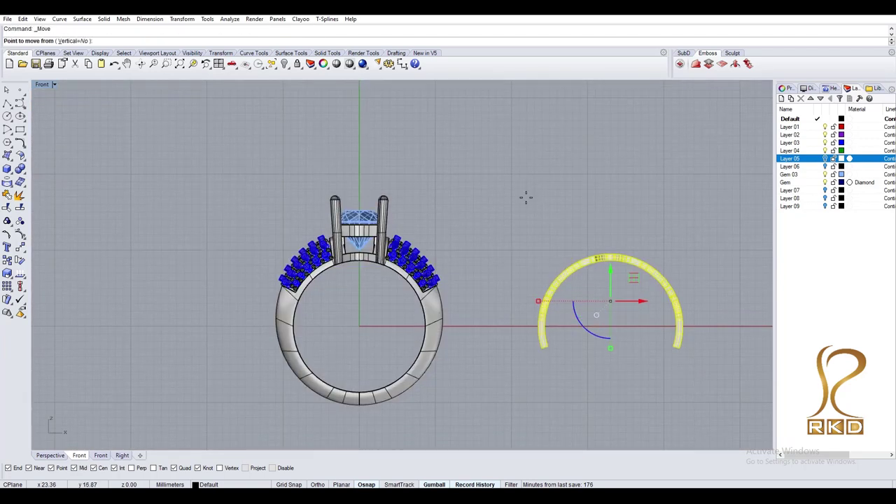
click(525, 198)
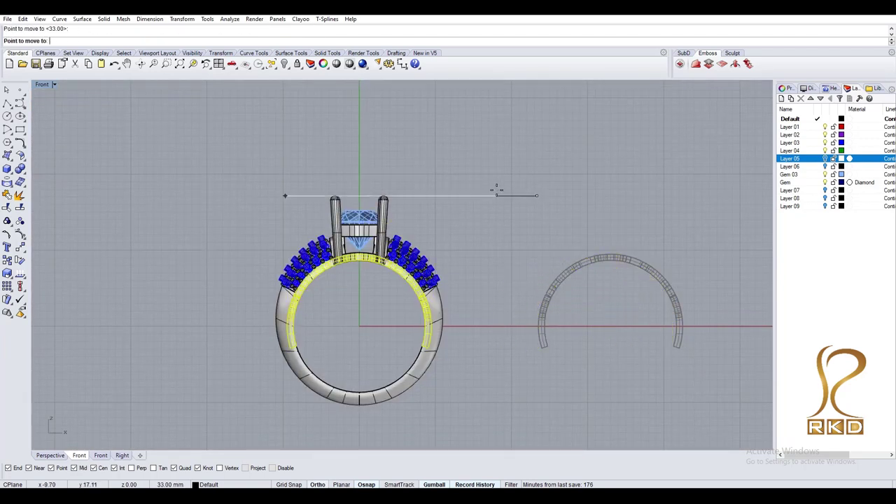
click(496, 195)
key(Return)
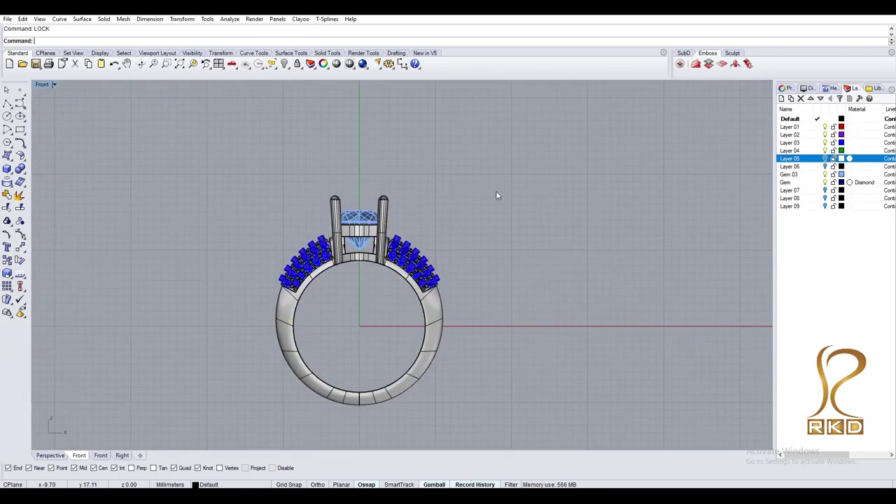
text(UL)
key(Escape)
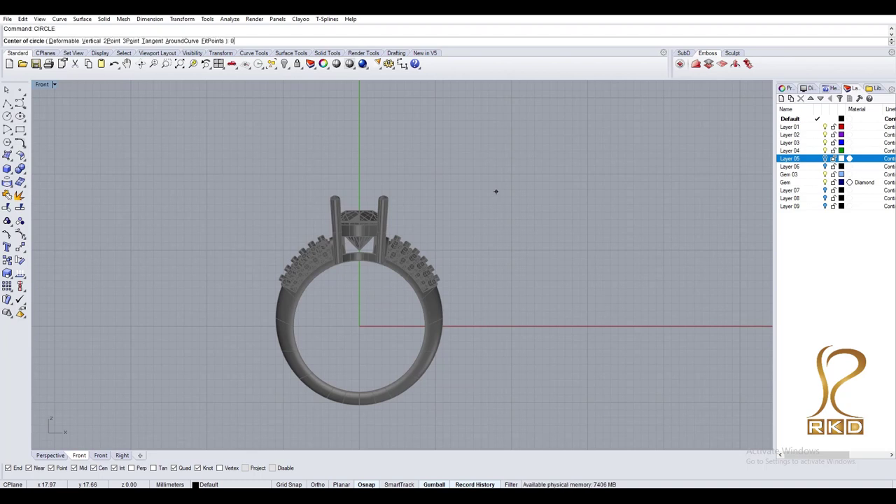
text(E)
key(Return)
Subtract the extruded inner disc from the ring parts with BooleanDifference.
key(ctrl+a)
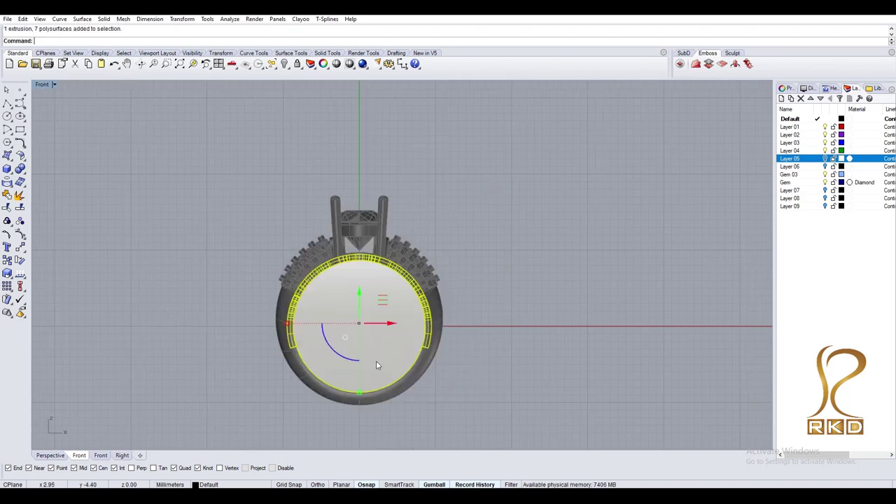
click(376, 358)
key(Return)
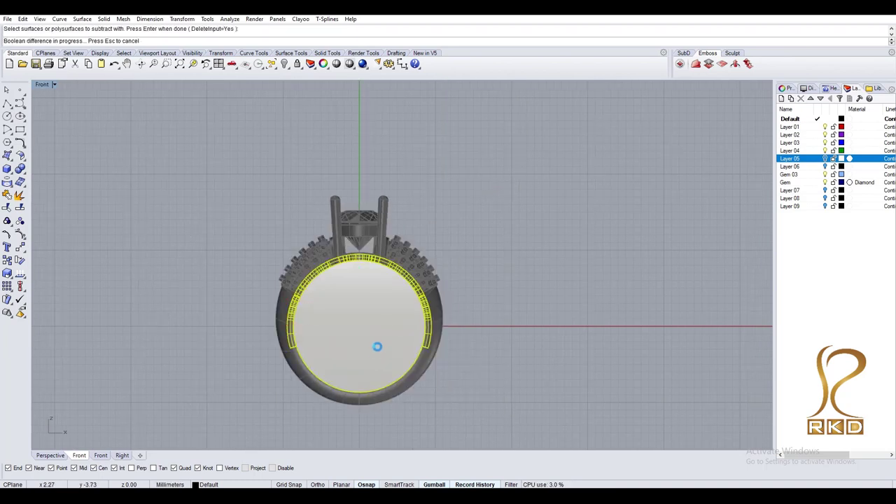
scroll(403, 312, up, 5)
key(Escape)
scroll(402, 313, down, 3)
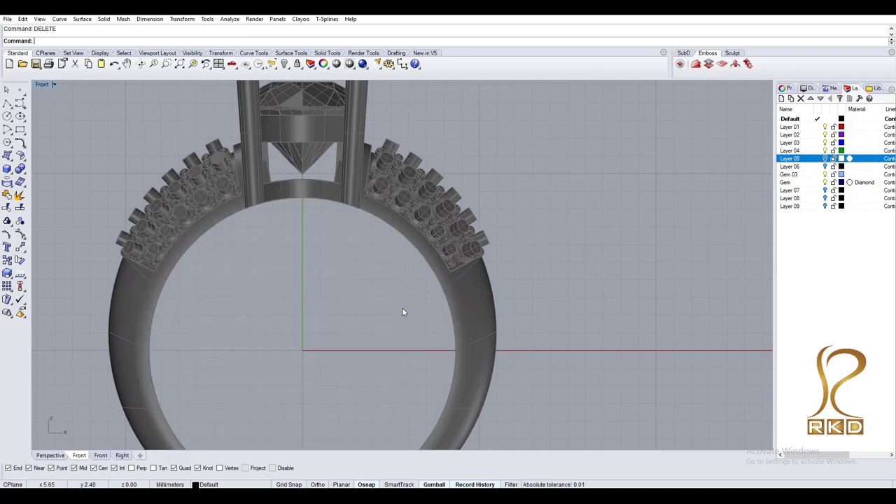
scroll(402, 307, down, 2)
Inspect the ring in shaded display, then delete and restore the seven ring pieces.
key(ctrl+alt+s)
mouse_move(402, 307)
right_down()
mouse_move(396, 283)
mouse_move(329, 222)
mouse_move(370, 258)
mouse_move(369, 198)
mouse_move(376, 249)
mouse_move(313, 268)
right_up()
key(Return)
click(328, 222)
key(Delete)
key(ctrl+z)
key(ctrl+F2)
click(304, 289)
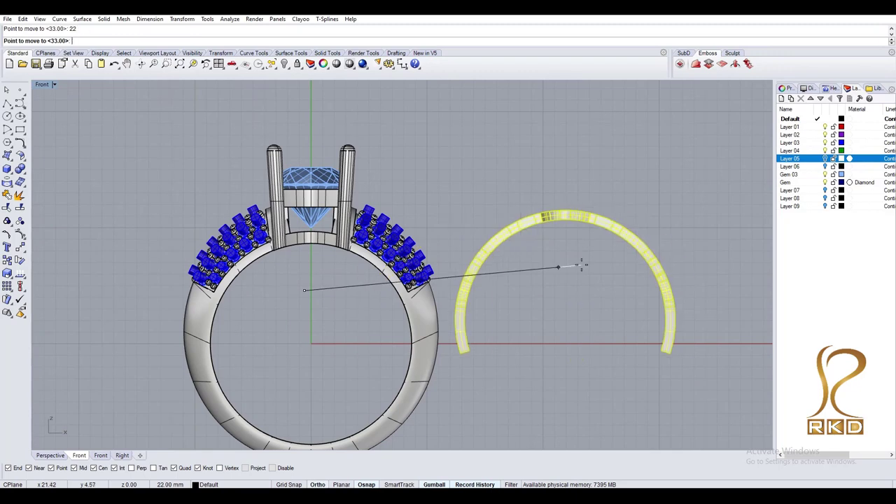
Place the gallery arc 22 mm right of the ring and ungroup it.
click(580, 264)
key(ctrl+shift+g)
scroll(564, 233, up, 5)
key(Escape)
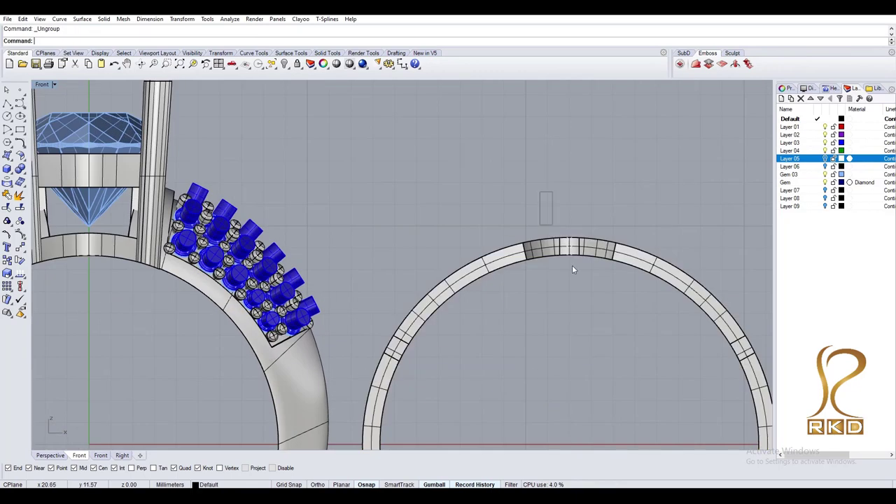
Copy the block onto the ring band beneath the head.
click(595, 304)
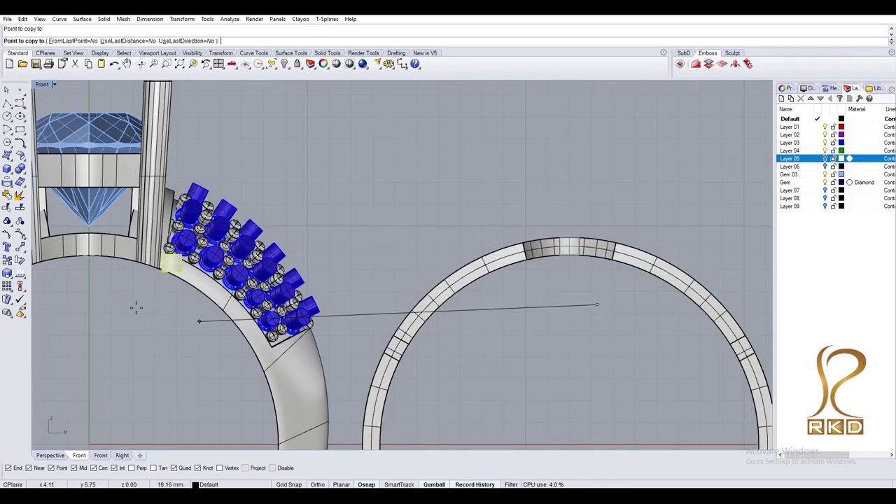
click(200, 322)
key(Return)
right_drag(64, 293, 198, 301)
scroll(251, 243, up, 2)
text(S)
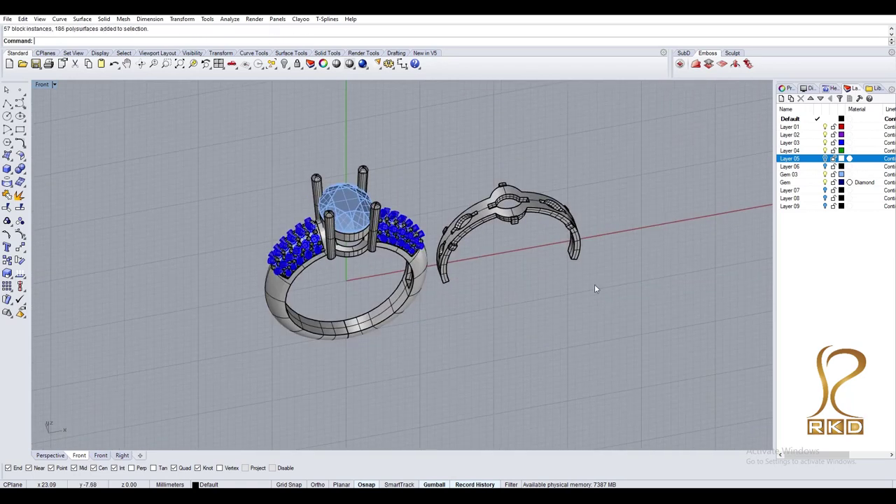
Copy the selected ring objects onto Layer 10 and switch to the front view.
right_click(823, 214)
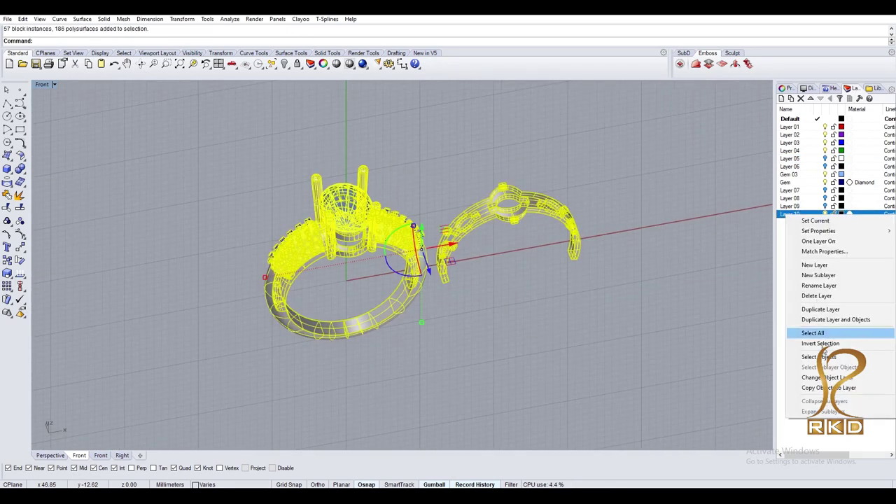
click(824, 387)
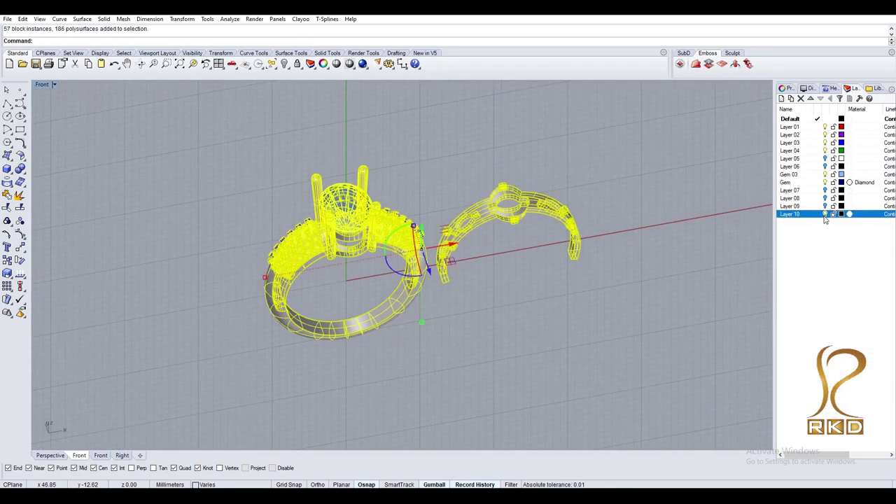
key(ctrl+alt+s)
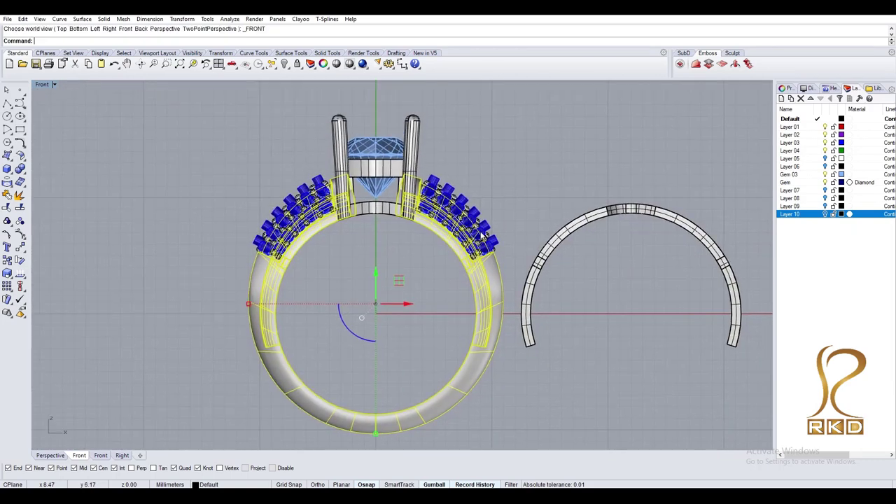
right_click(482, 235)
scroll(443, 175, up, 3)
key(Escape)
scroll(443, 170, down, 3)
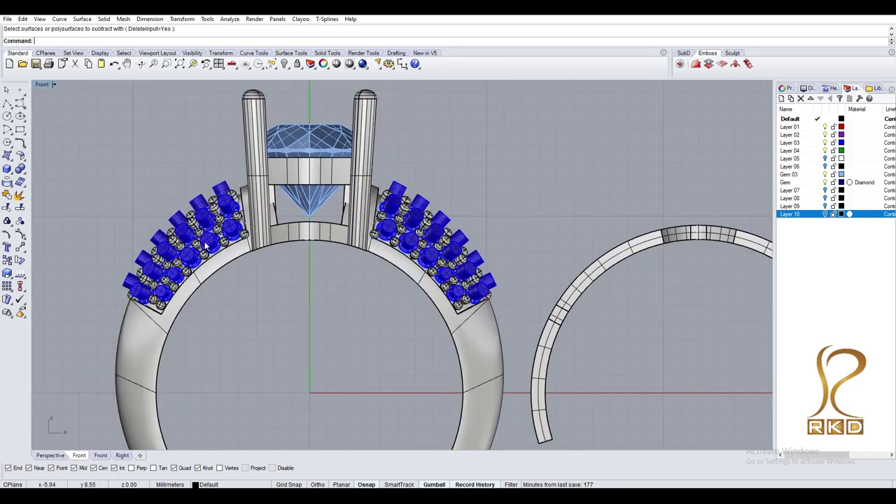
scroll(419, 245, down, 2)
scroll(394, 288, up, 2)
Create a vertical cut plane through the ring's centre at 0.
click(414, 327)
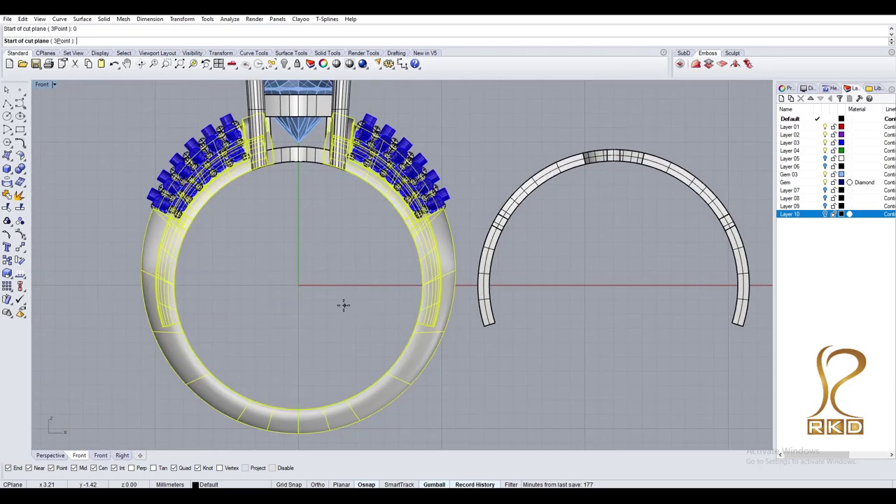
text(0)
key(Return)
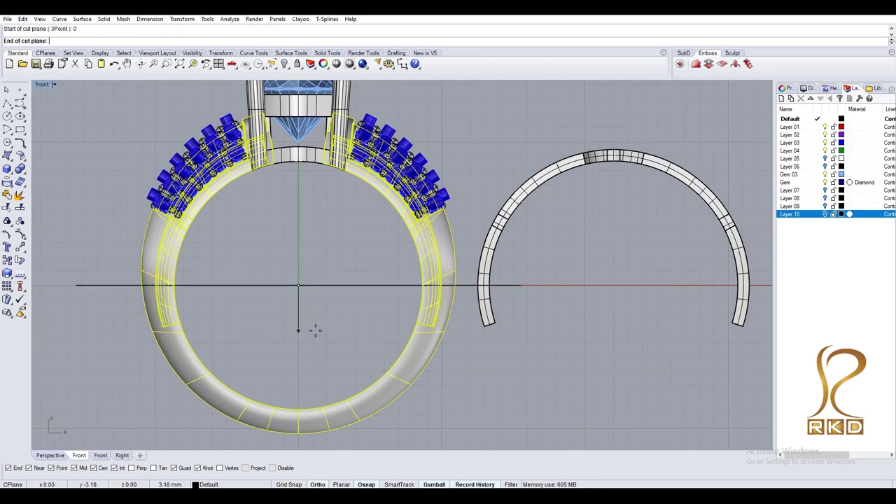
text(E)
key(Return)
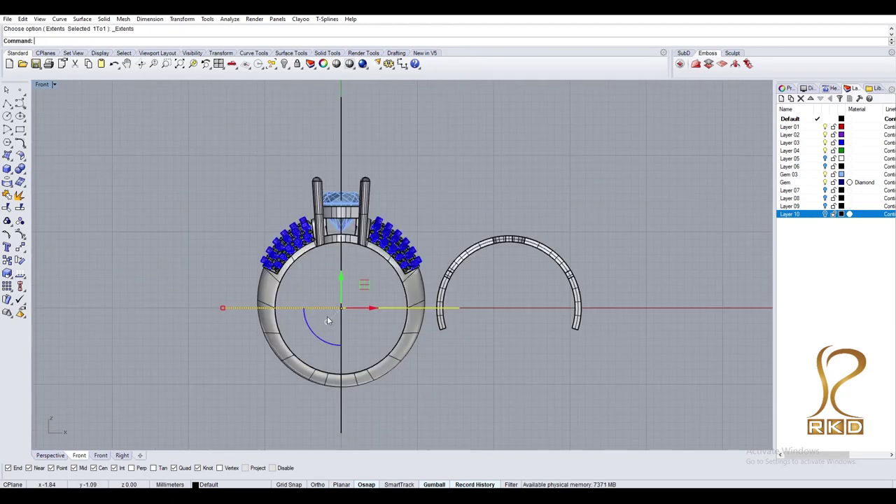
scroll(322, 336, up, 2)
Split the ring band in half with the cut plane, keeping one pavé shoulder.
drag(369, 317, 330, 337)
click(440, 361)
text(B)
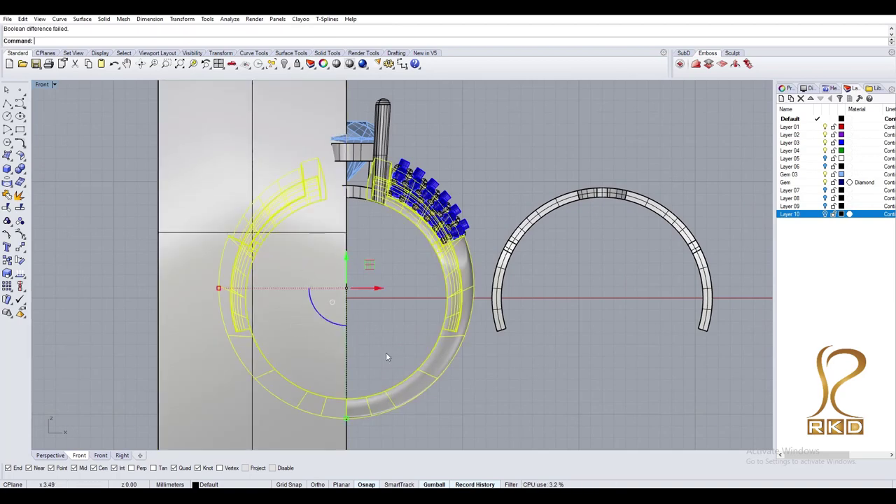
scroll(364, 364, up, 3)
scroll(350, 378, up, 3)
scroll(365, 385, down, 3)
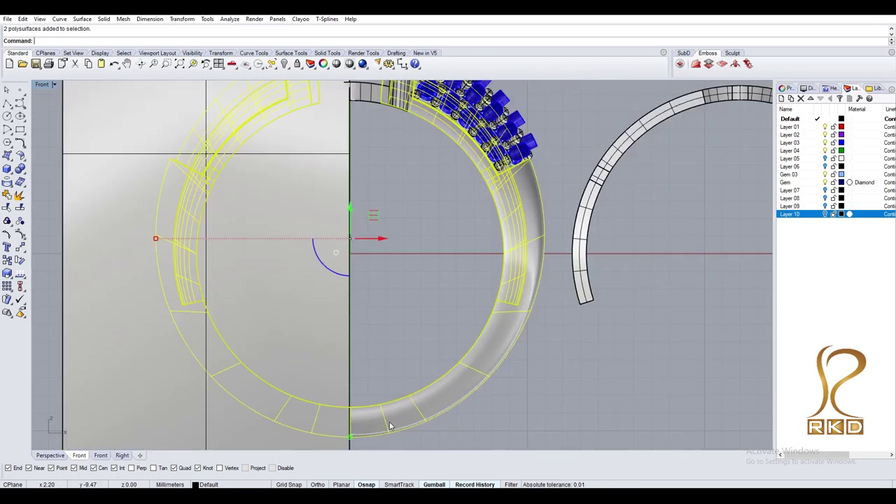
click(337, 381)
scroll(276, 350, down, 2)
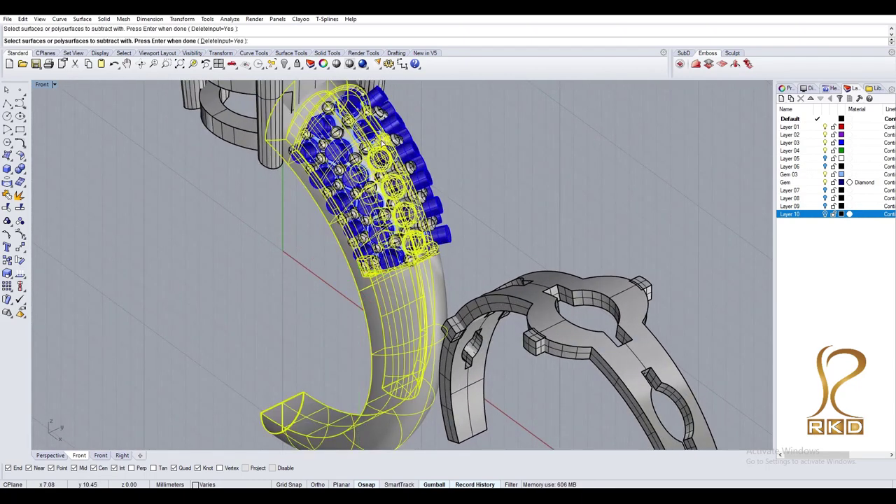
Subtract the blue gem cutters from the half band to carve the pavé stone seats.
scroll(384, 143, up, 3)
scroll(447, 143, up, 2)
right_drag(448, 143, 364, 234)
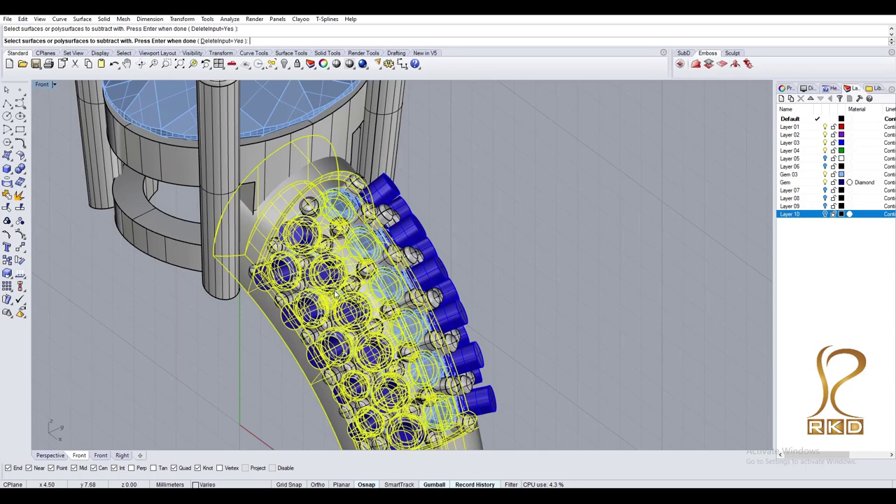
key(Return)
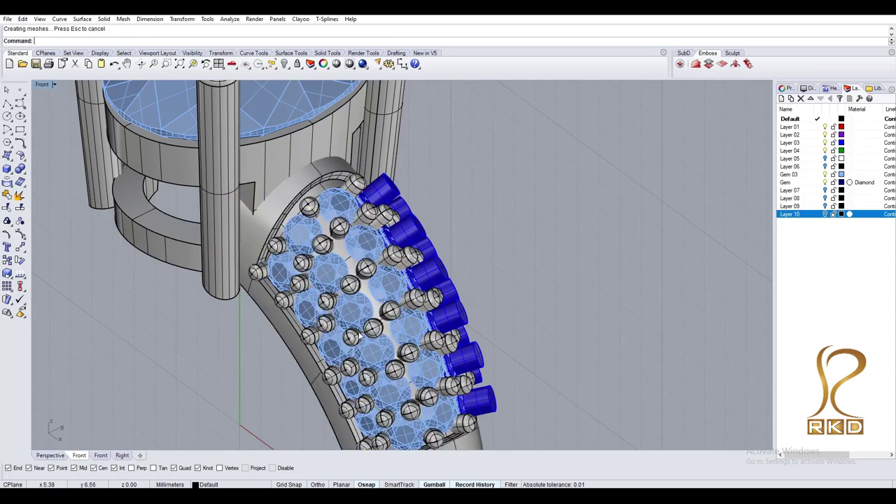
click(305, 370)
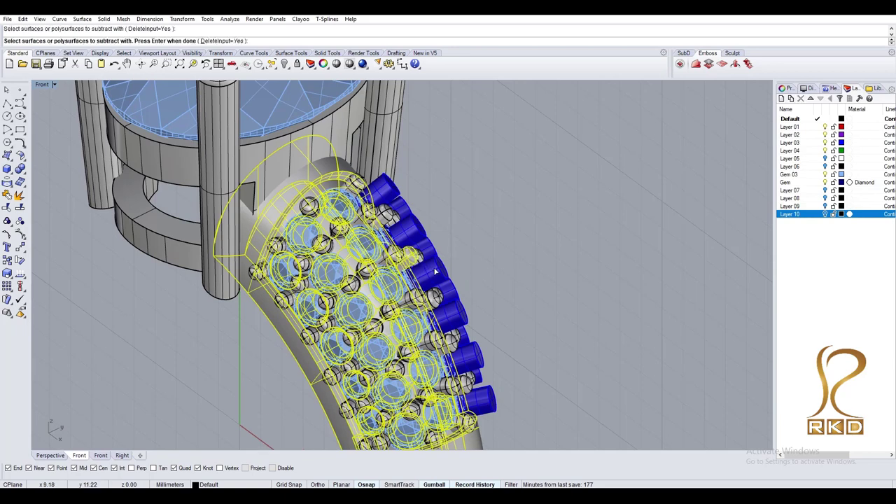
click(439, 271)
key(Return)
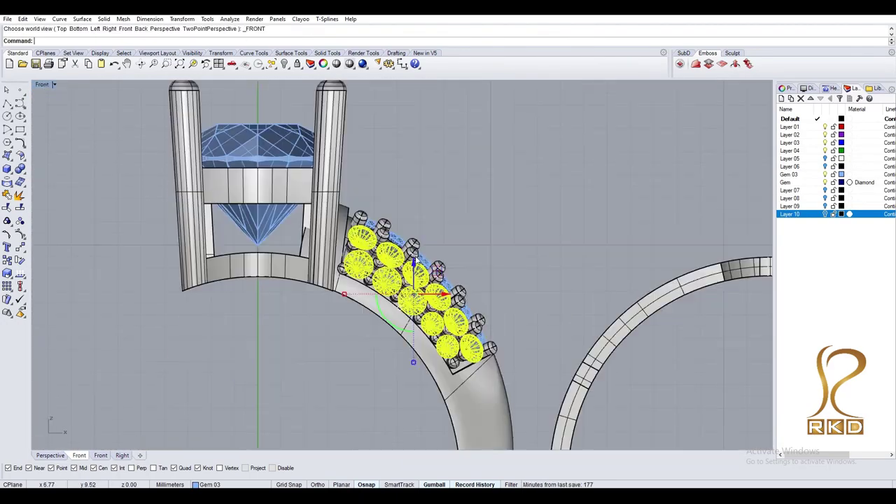
Reposition the lower row of side gems, then orbit the shaded ring to inspect it.
scroll(417, 260, up, 3)
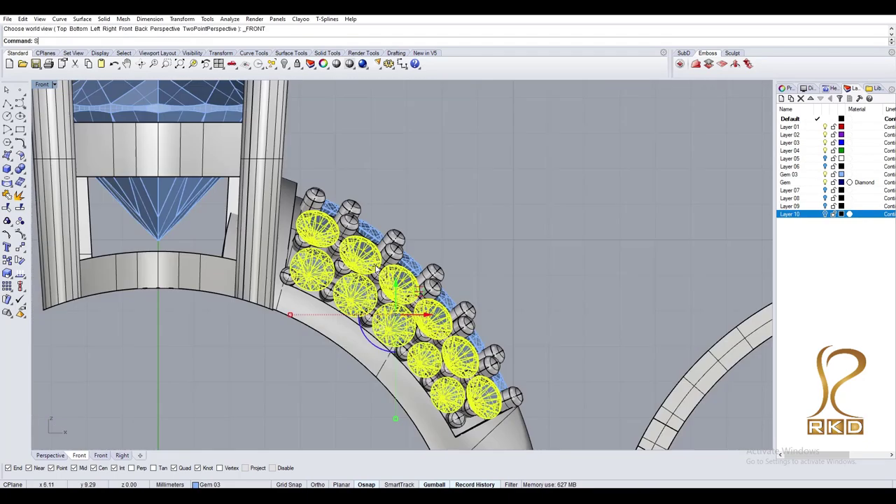
scroll(378, 265, up, 1)
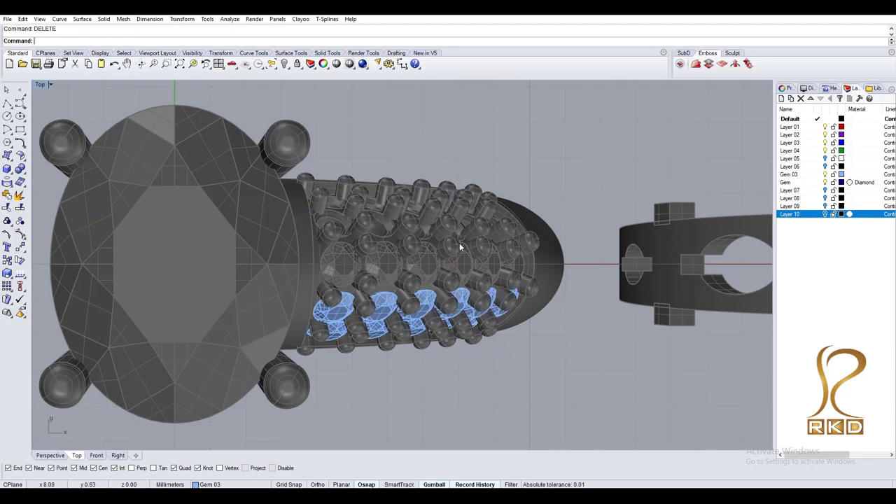
scroll(459, 246, up, 3)
scroll(560, 294, up, 3)
click(680, 296)
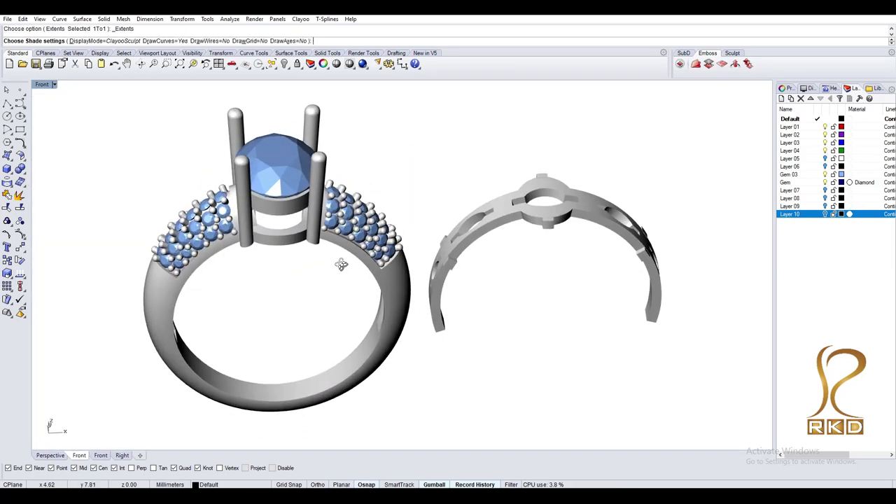
drag(500, 212, 392, 175)
mouse_move(392, 176)
right_down()
mouse_move(456, 231)
mouse_move(390, 186)
mouse_move(320, 189)
mouse_move(267, 231)
mouse_move(260, 279)
mouse_move(360, 340)
mouse_move(420, 270)
mouse_move(388, 259)
mouse_move(395, 281)
mouse_move(386, 182)
mouse_move(296, 314)
mouse_move(330, 254)
mouse_move(330, 320)
mouse_move(334, 310)
mouse_move(347, 313)
right_up()
Move the gallery under the ring's head.
key(Return)
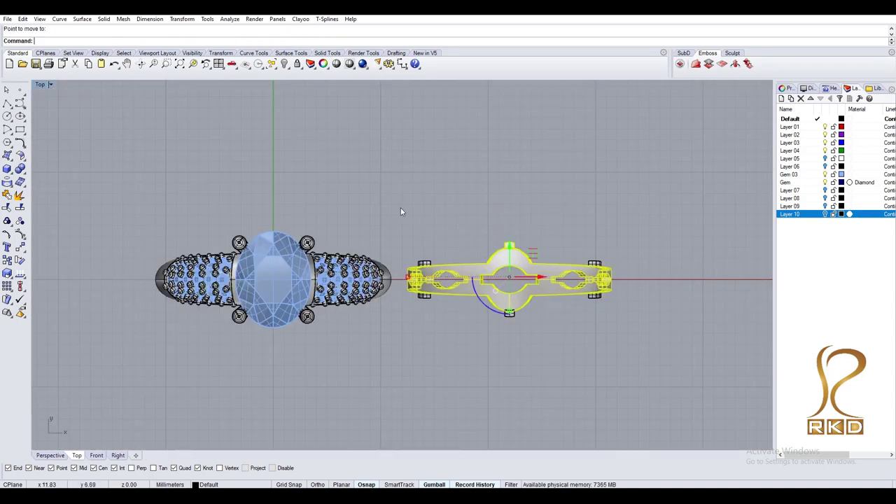
text(m)
key(Return)
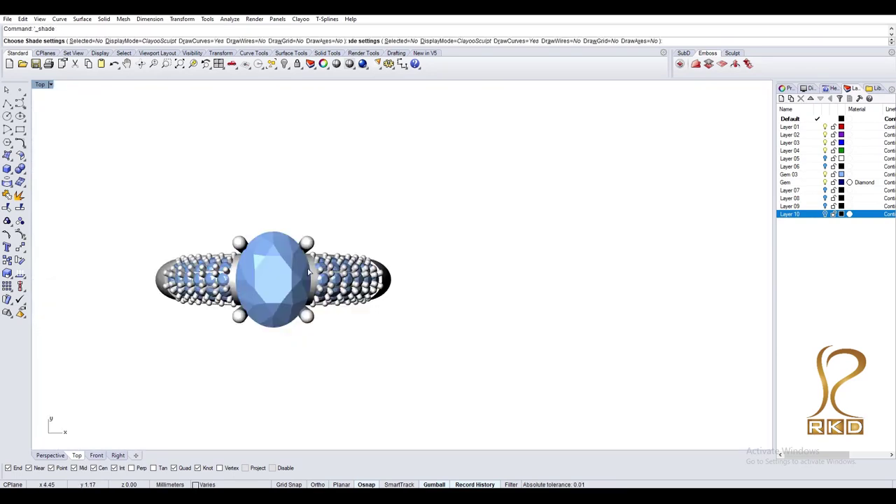
mouse_move(474, 210)
right_down()
mouse_move(543, 154)
mouse_move(549, 182)
mouse_move(490, 349)
right_up()
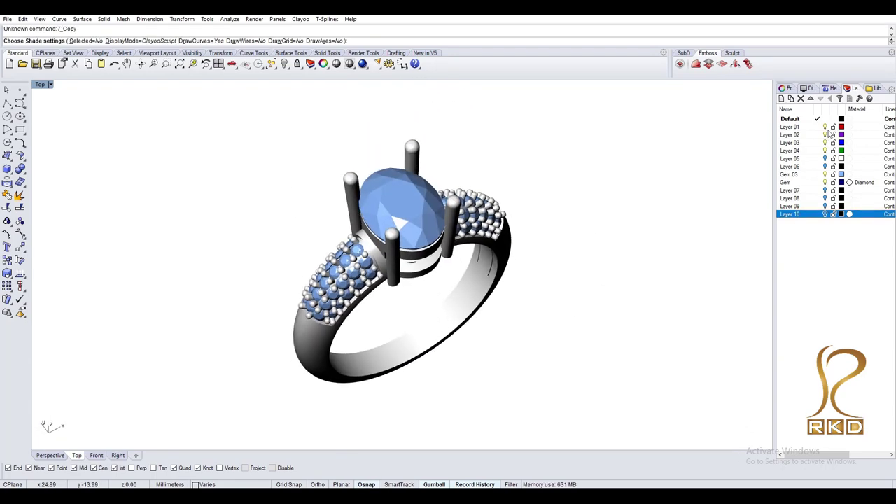
Set the Default layer colour to yellow and show the gold ring beside the reference photo.
click(842, 119)
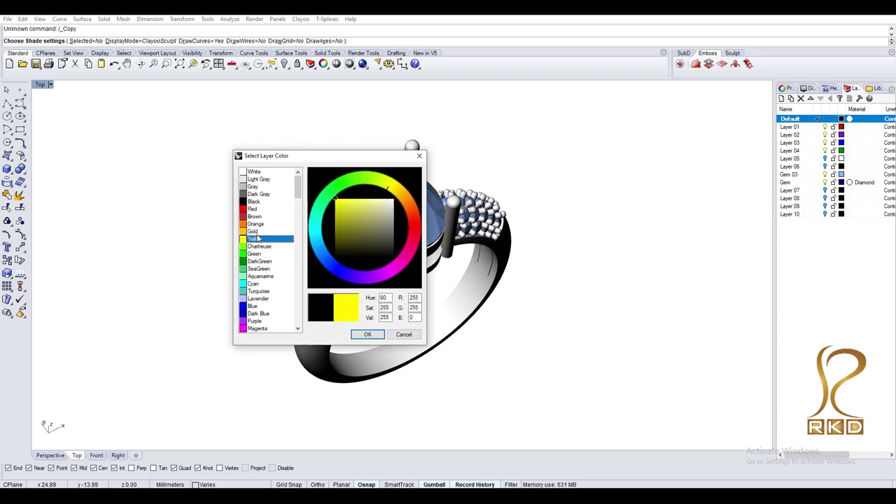
click(367, 334)
key(Escape)
text(6)
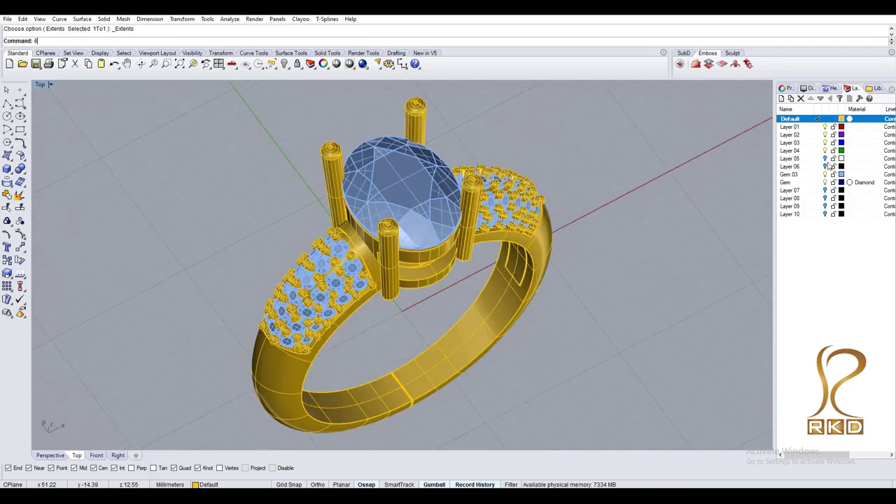
key(Return)
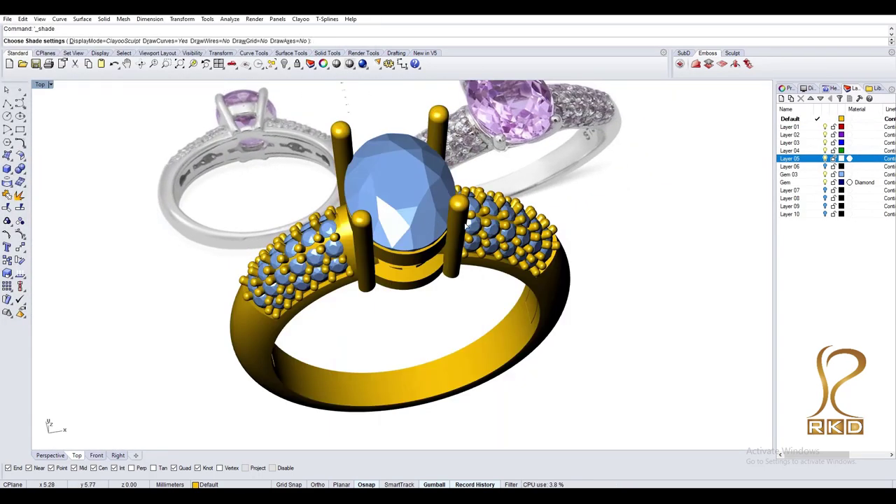
mouse_move(448, 278)
right_down()
mouse_move(501, 275)
mouse_move(371, 94)
mouse_move(462, 294)
right_up()
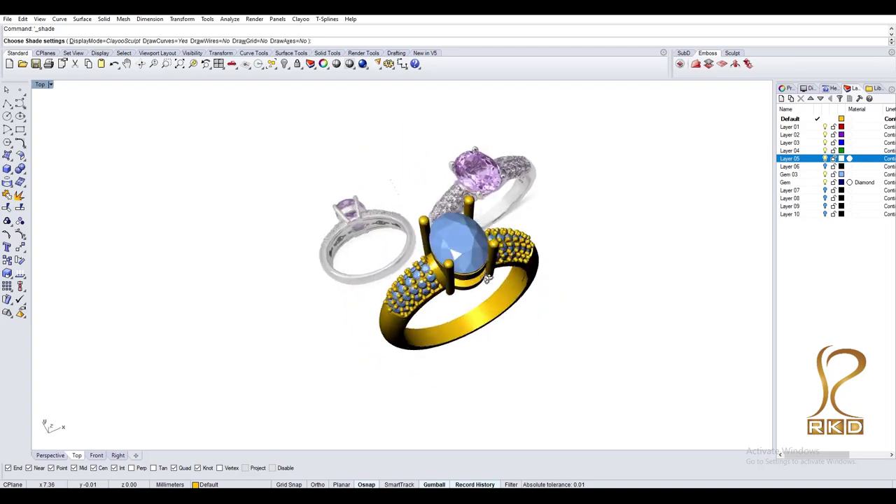
click(581, 211)
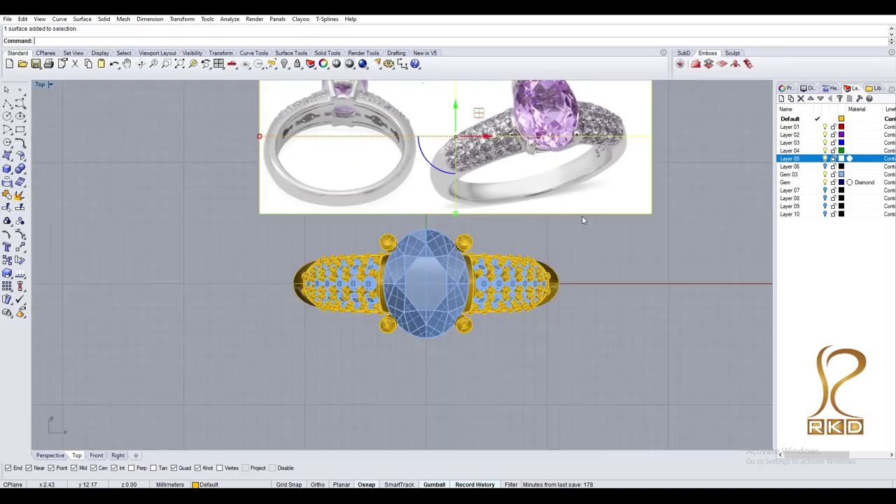